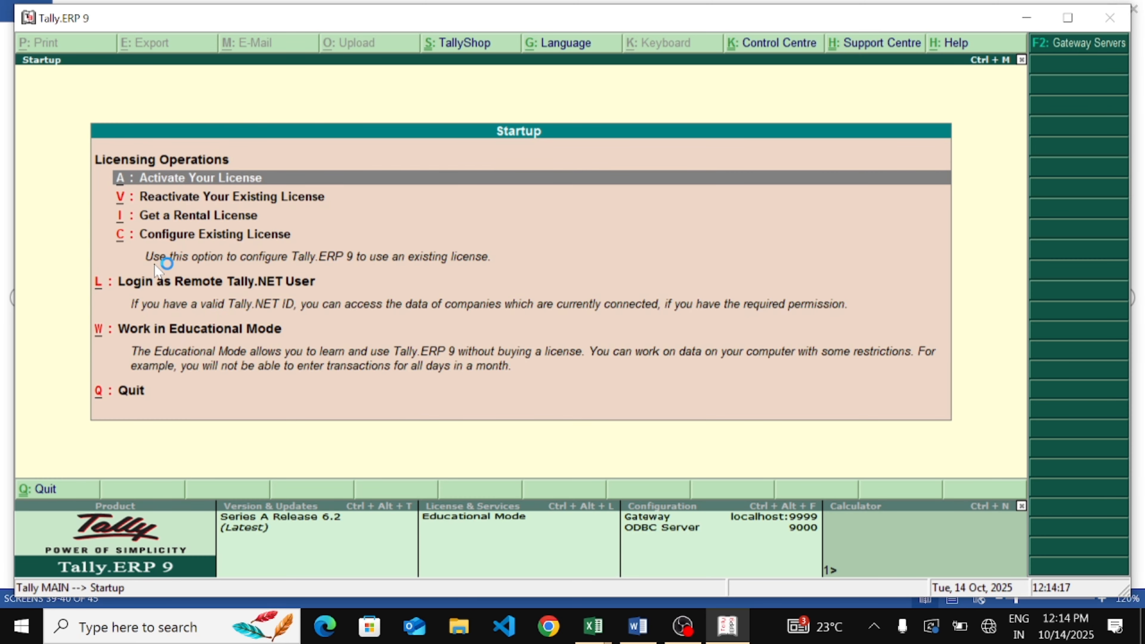
Start working in Educational Mode from the startup licensing options
{"action": "key", "text": "Down"}
{"action": "key", "text": "Down"}
{"action": "key", "text": "Down"}
{"action": "key", "text": "Down"}
{"action": "key", "text": "Down"}
{"action": "key", "text": "Return"}
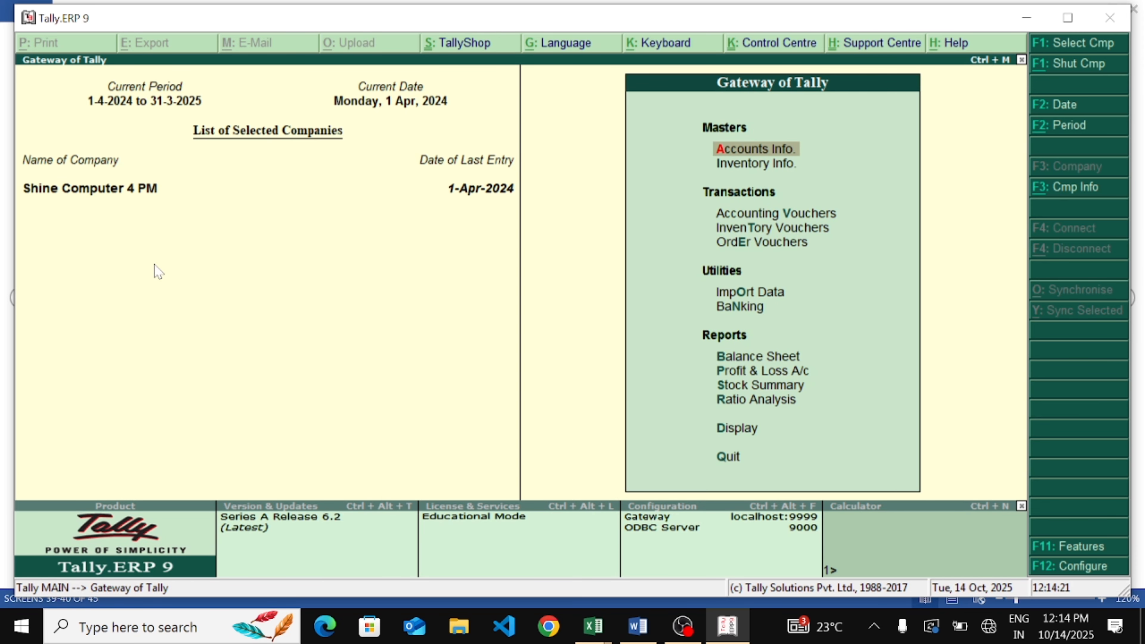
Close the current company and open the 12 Pm Batch company instead
{"action": "key", "text": "alt+F1"}
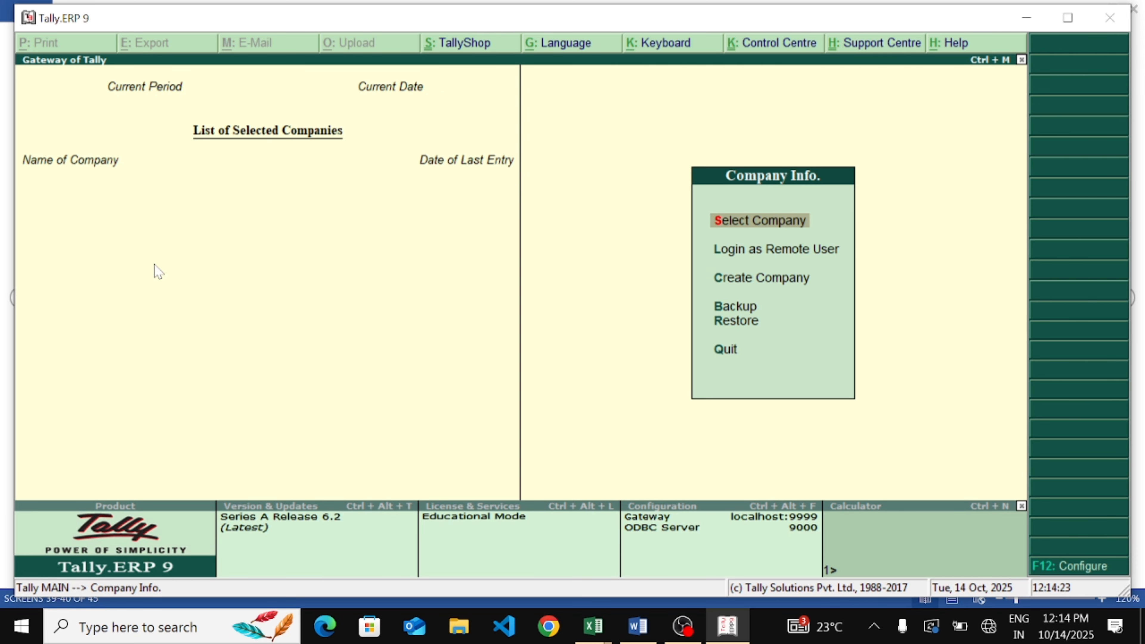
{"action": "key", "text": "Down"}
{"action": "key", "text": "Up"}
{"action": "key", "text": "Return"}
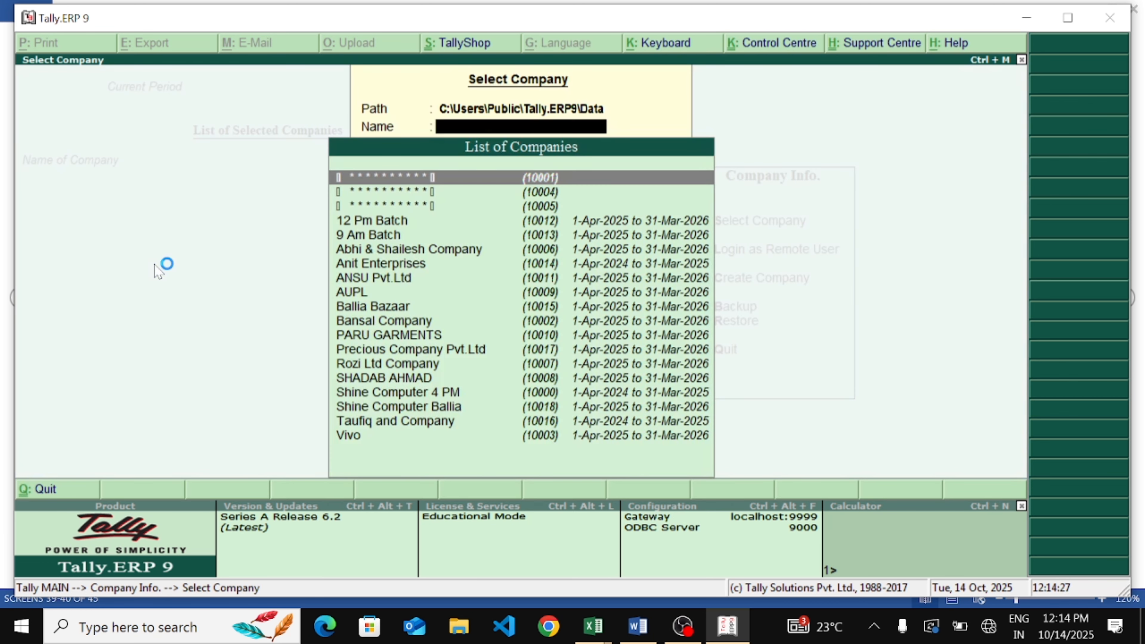
{"action": "key", "text": "Down"}
{"action": "key", "text": "Down"}
{"action": "key", "text": "Down"}
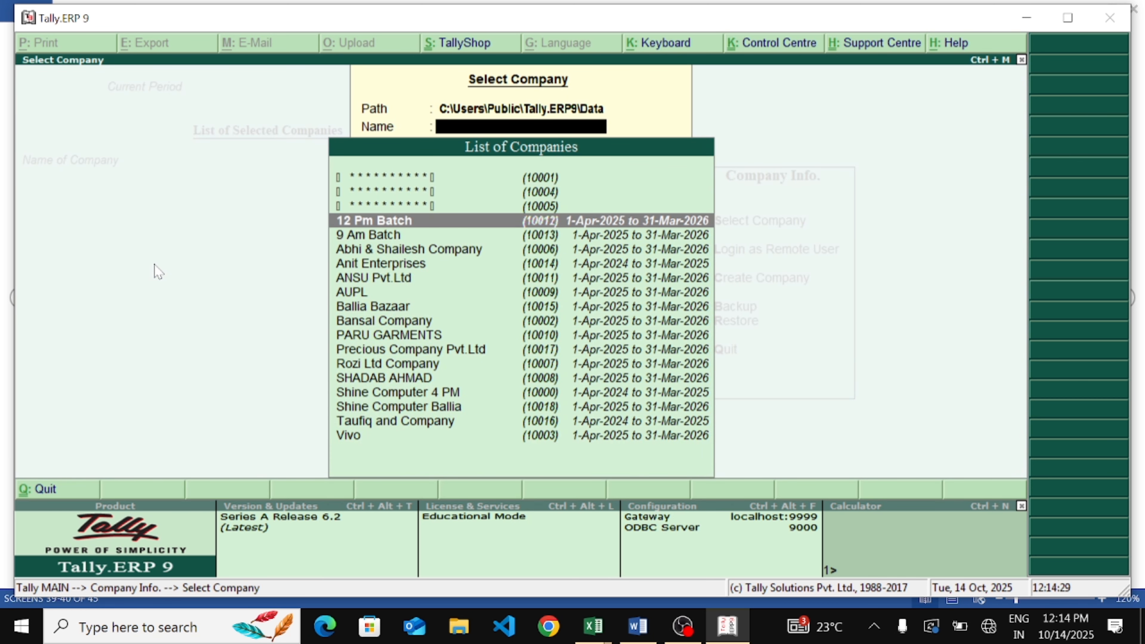
{"action": "key", "text": "Return"}
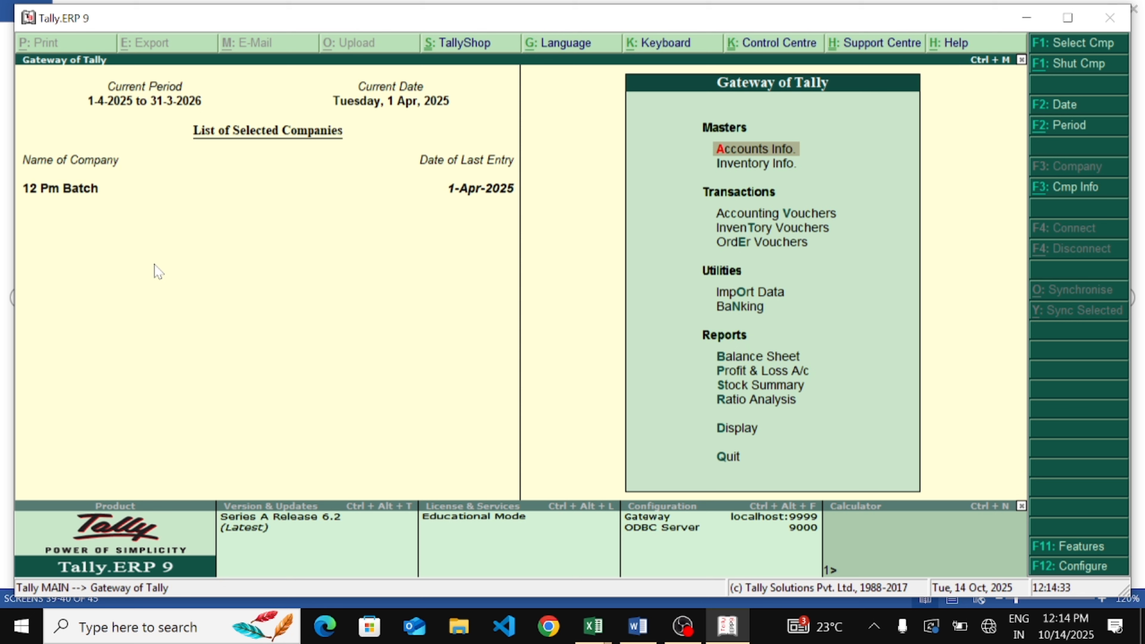
Switch to Word to review the budget notes' feature path, then return to Tally
{"action": "left_click", "coordinate": [641, 634]}
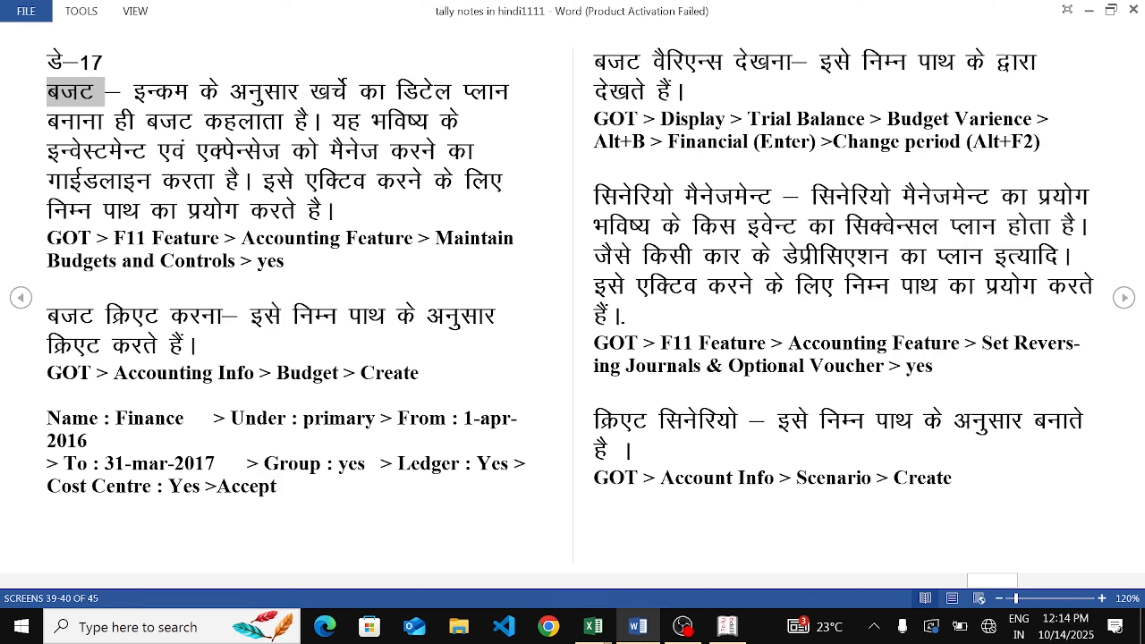
{"action": "left_click_drag", "start_coordinate": [113, 237], "coordinate": [403, 238]}
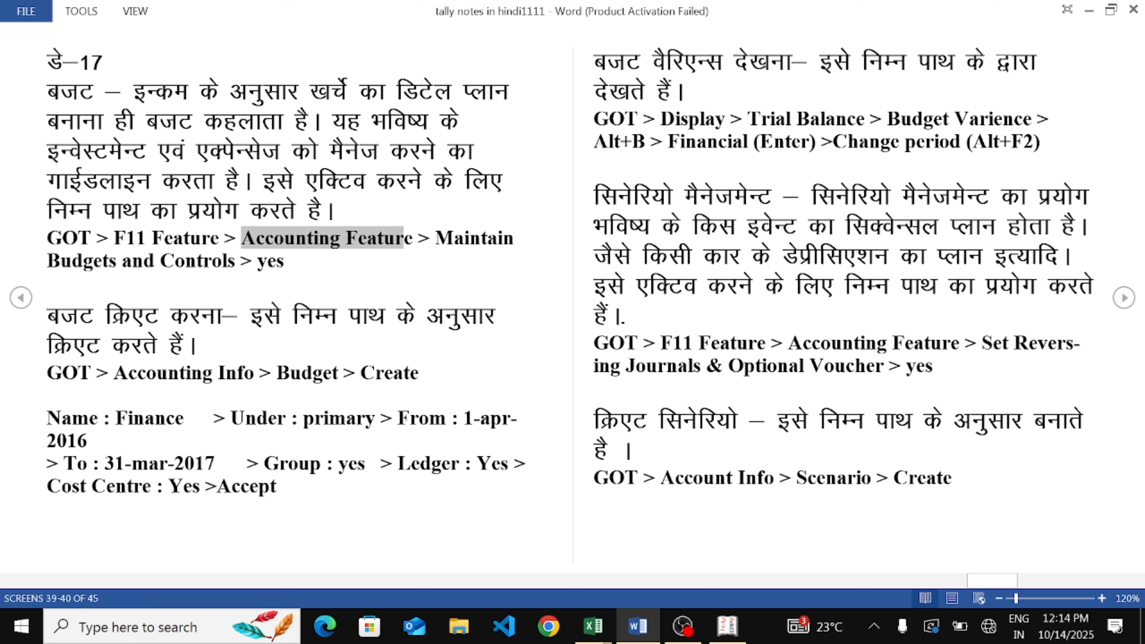
{"action": "left_click", "coordinate": [729, 628]}
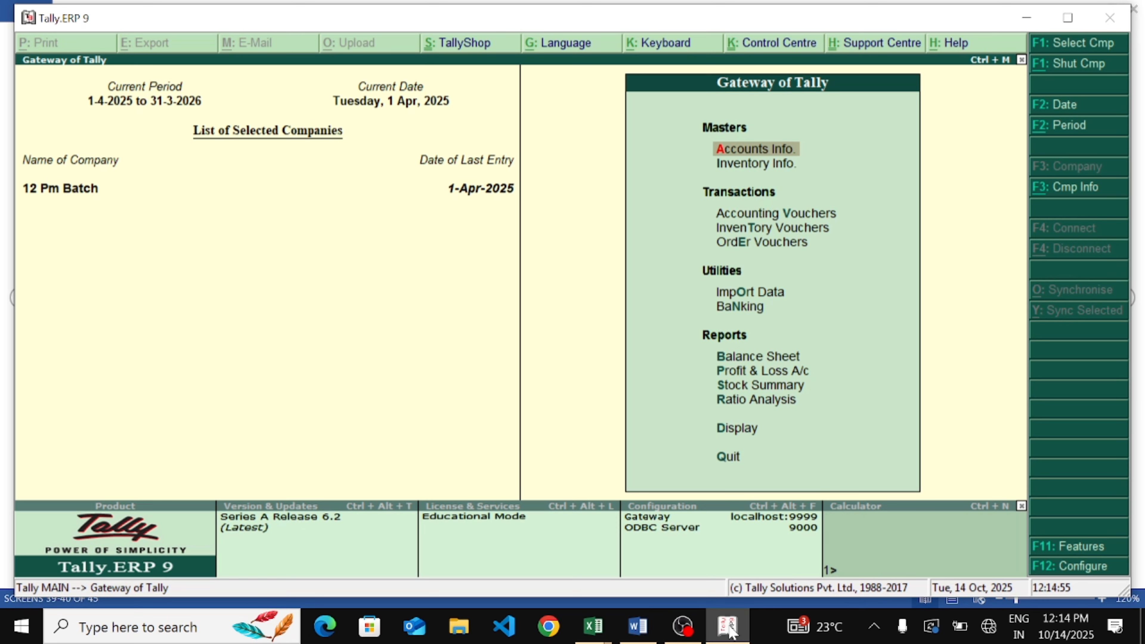
Enable Maintain budgets and controls in the company's Accounting Features and accept the change
{"action": "key", "text": "F11"}
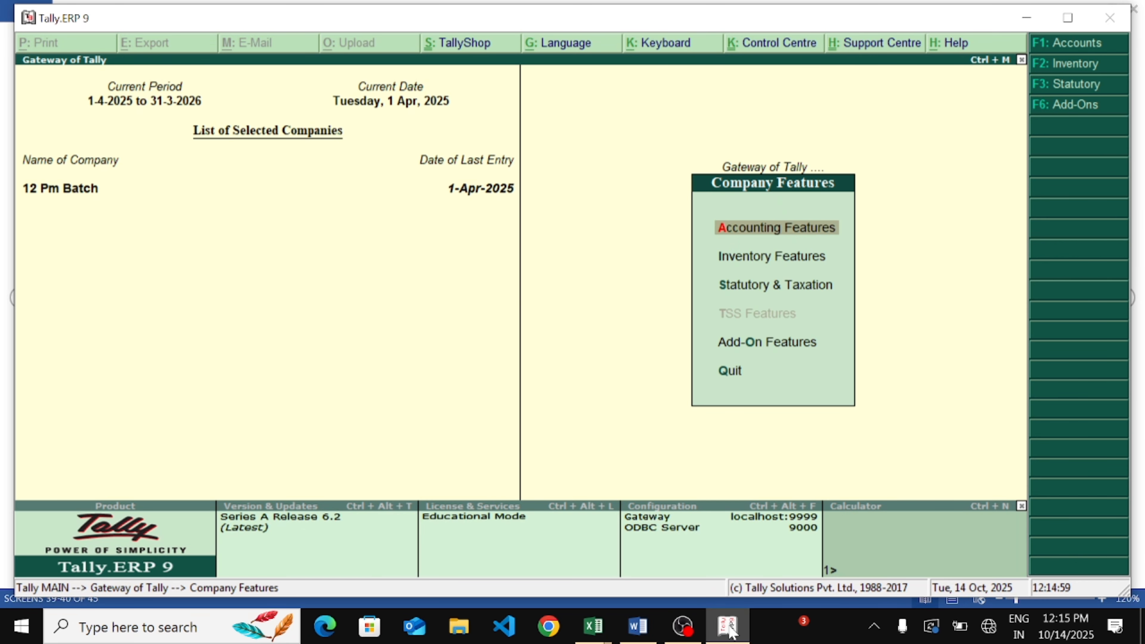
{"action": "key", "text": "Return"}
{"action": "key", "text": "Return"}
{"action": "key", "text": "Return"}
{"action": "key", "text": "Return"}
{"action": "key", "text": "Return"}
{"action": "key", "text": "Return"}
{"action": "key", "text": "Return"}
{"action": "key", "text": "Return"}
{"action": "key", "text": "Return"}
{"action": "key", "text": "Return"}
{"action": "key", "text": "Return"}
{"action": "key", "text": "Return"}
{"action": "key", "text": "Return"}
{"action": "key", "text": "Return"}
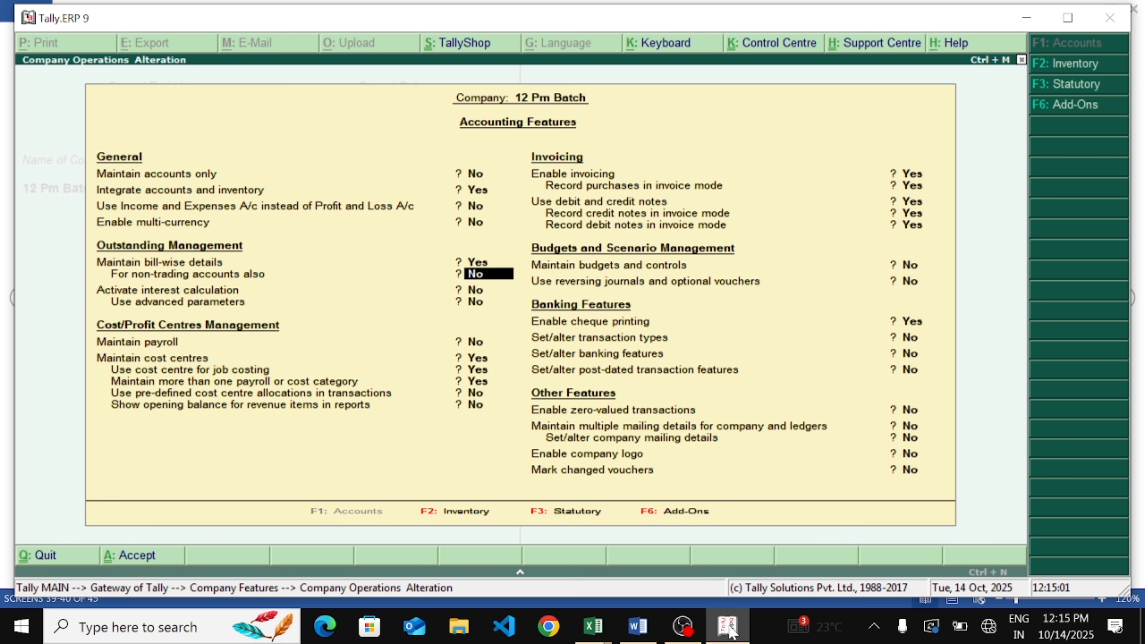
{"action": "key", "text": "Return"}
{"action": "key", "text": "Return"}
{"action": "key", "text": "Return"}
{"action": "key", "text": "Return"}
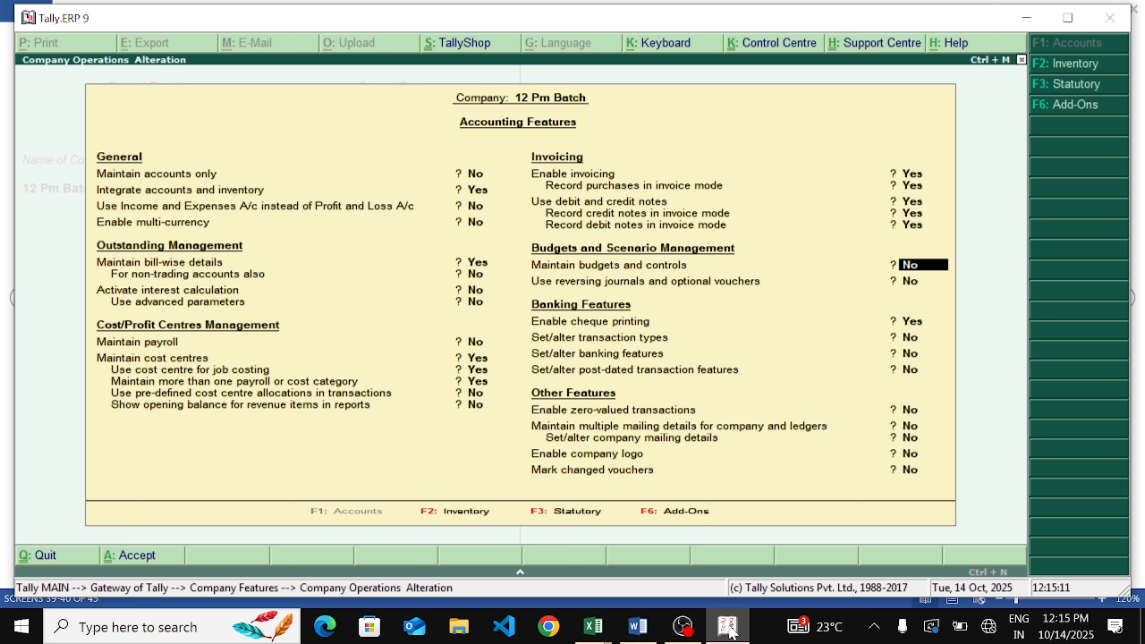
{"action": "key", "text": "ctrl+2"}
{"action": "mouse_move", "coordinate": [891, 261]}
{"action": "left_mouse_down"}
{"action": "mouse_move", "coordinate": [960, 265]}
{"action": "mouse_move", "coordinate": [1024, 226]}
{"action": "mouse_move", "coordinate": [1009, 231]}
{"action": "left_mouse_up"}
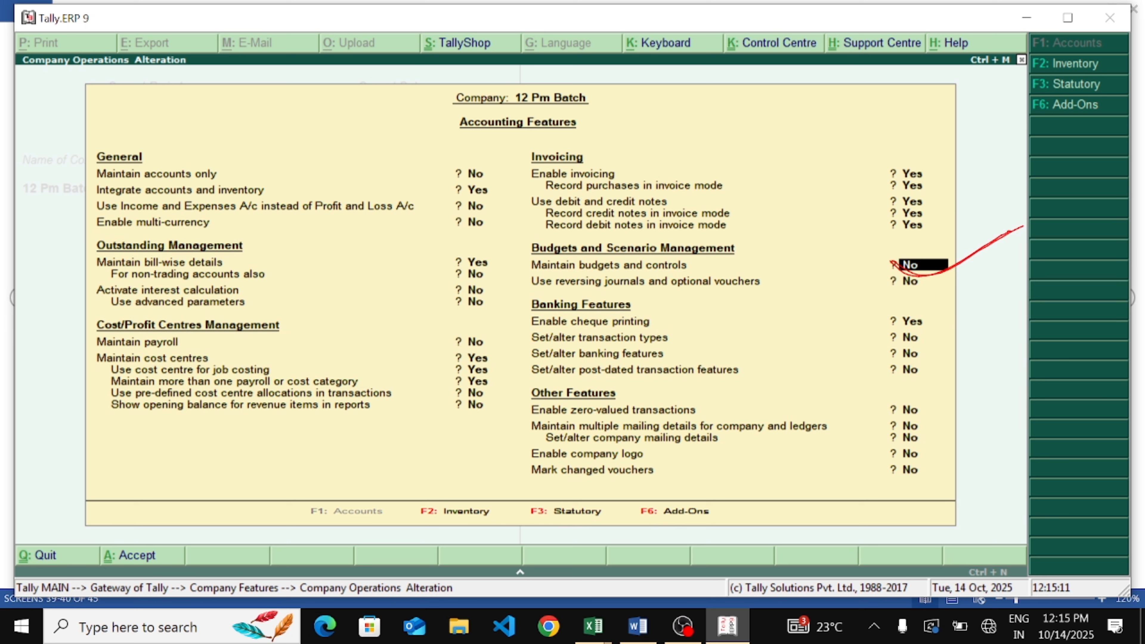
{"action": "left_click_drag", "start_coordinate": [783, 135], "coordinate": [825, 324]}
{"action": "left_click_drag", "start_coordinate": [675, 167], "coordinate": [797, 214]}
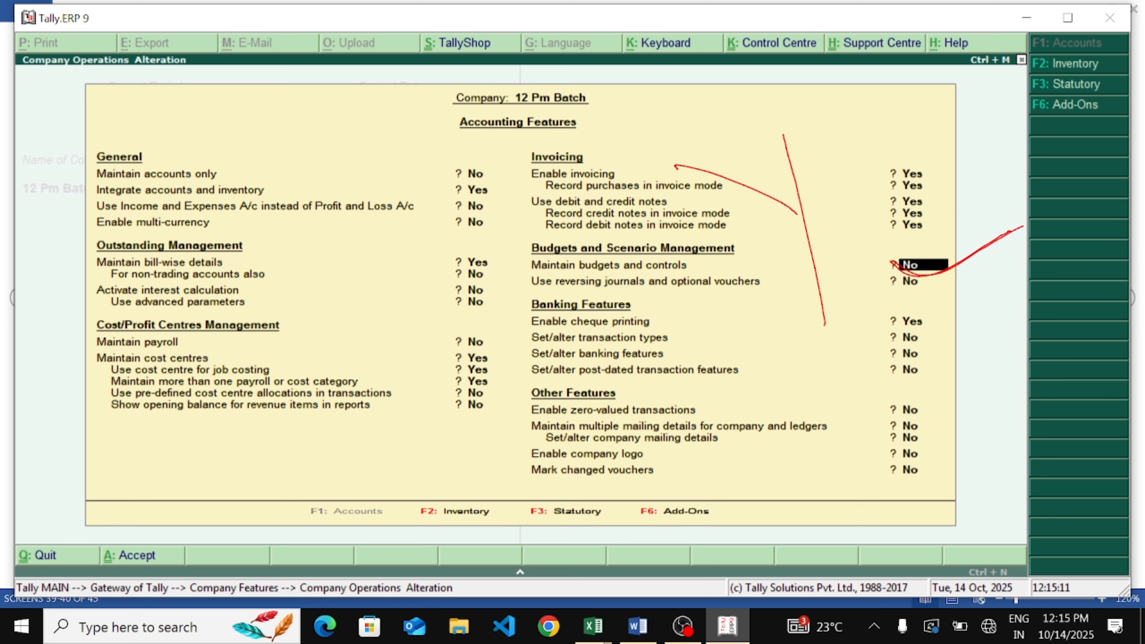
{"action": "key", "text": "Escape"}
{"action": "key", "text": "y"}
{"action": "key", "text": "Return"}
{"action": "key", "text": "Return"}
{"action": "key", "text": "Return"}
{"action": "key", "text": "Return"}
{"action": "key", "text": "Return"}
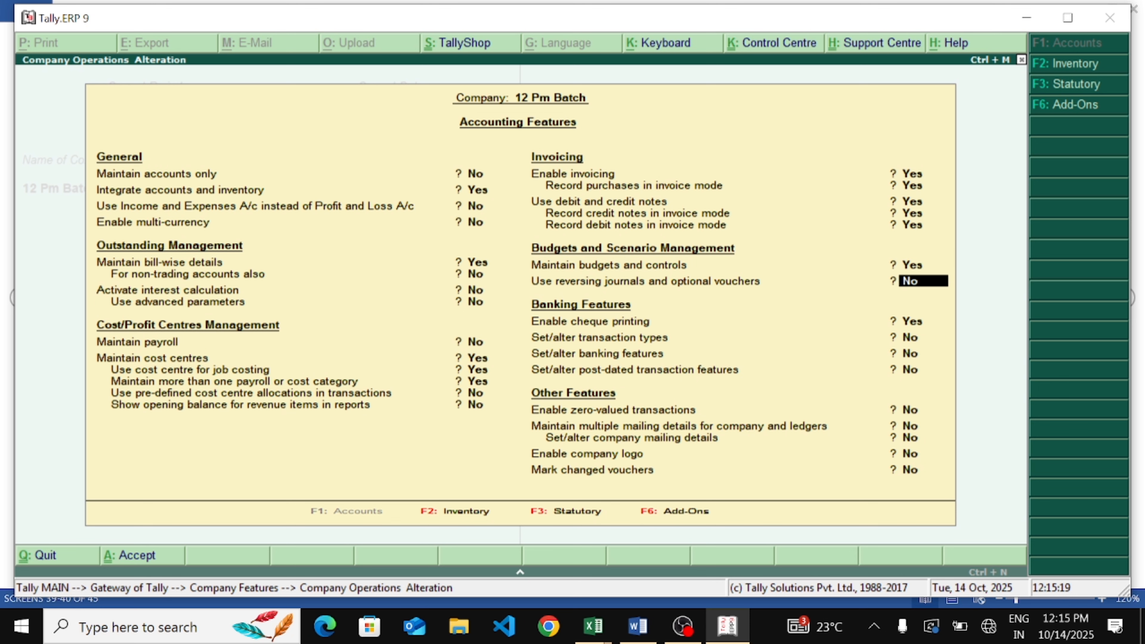
{"action": "key", "text": "Return"}
{"action": "key", "text": "Return"}
{"action": "key", "text": "Return"}
{"action": "key", "text": "Return"}
{"action": "key", "text": "Return"}
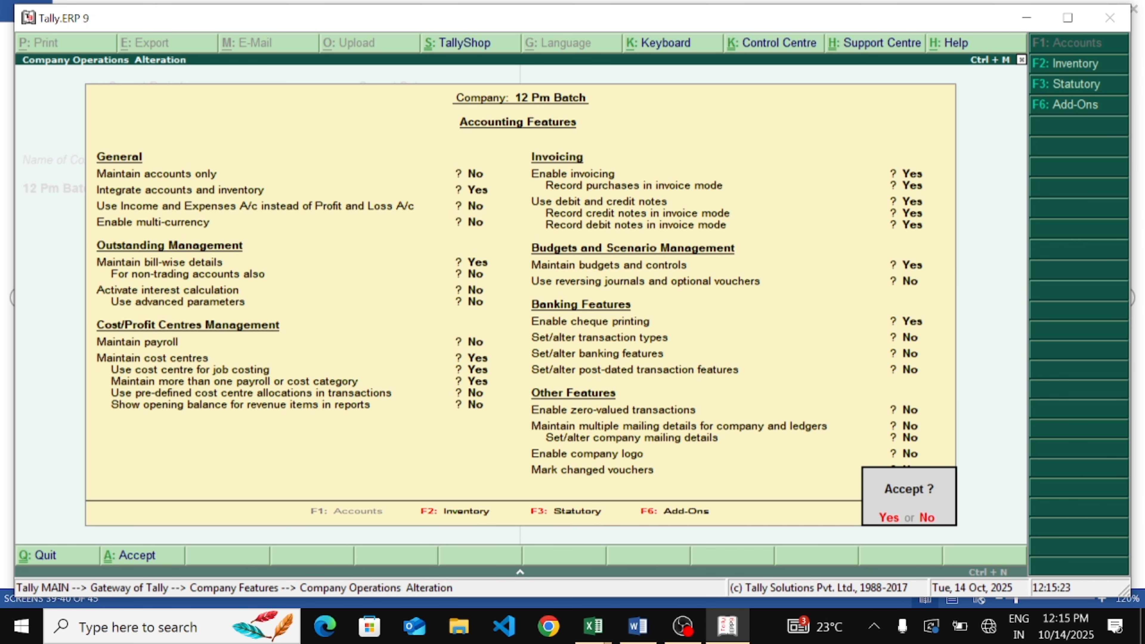
{"action": "key", "text": "y"}
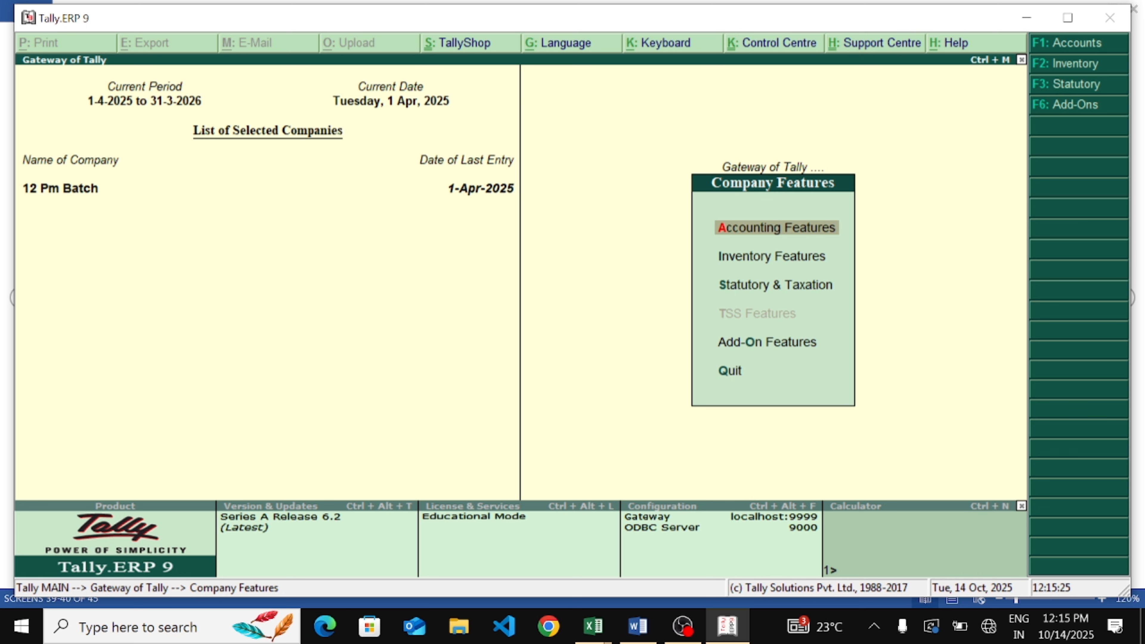
Start creating a budget from Accounts Info named Weeding under Primary
{"action": "key", "text": "Escape"}
{"action": "key", "text": "Return"}
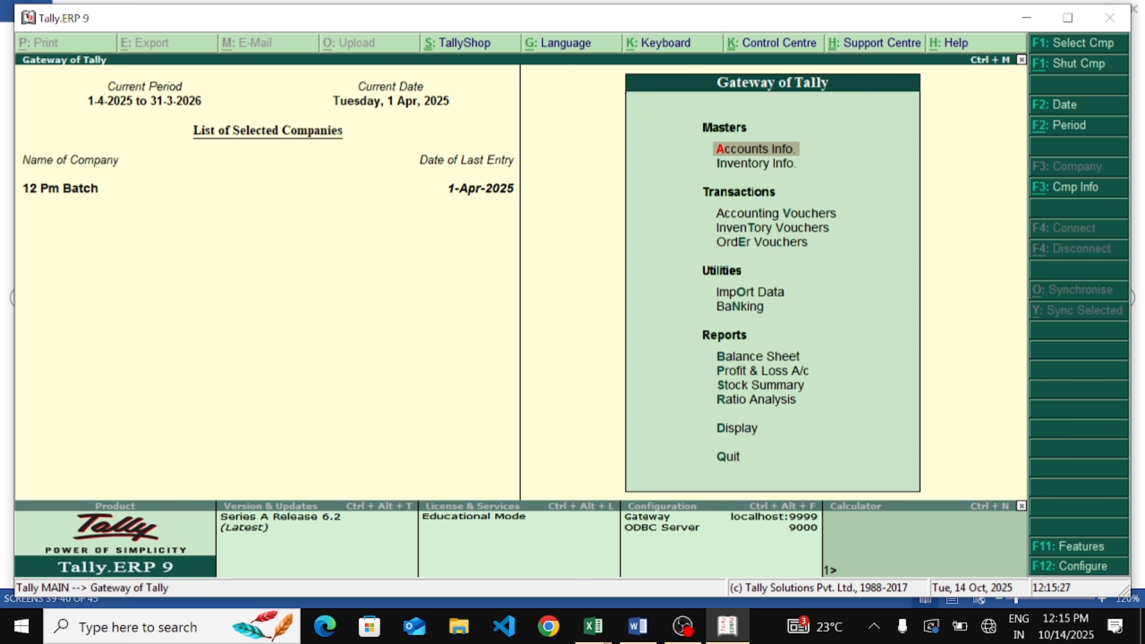
{"action": "key", "text": "Return"}
{"action": "key", "text": "Down"}
{"action": "key", "text": "Down"}
{"action": "key", "text": "Down"}
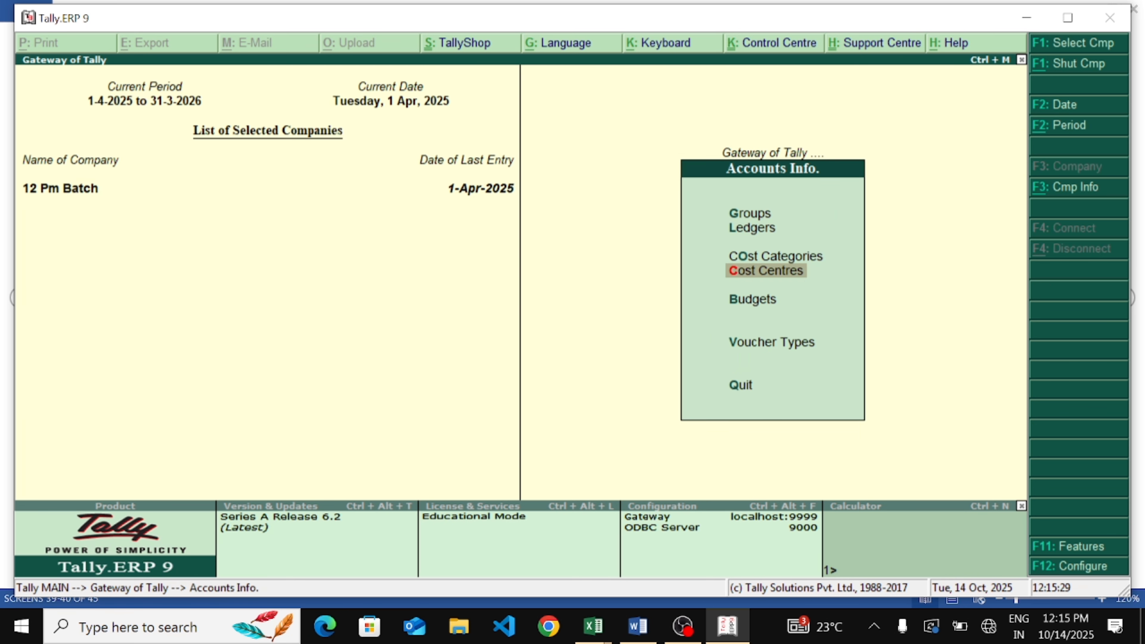
{"action": "key", "text": "Down"}
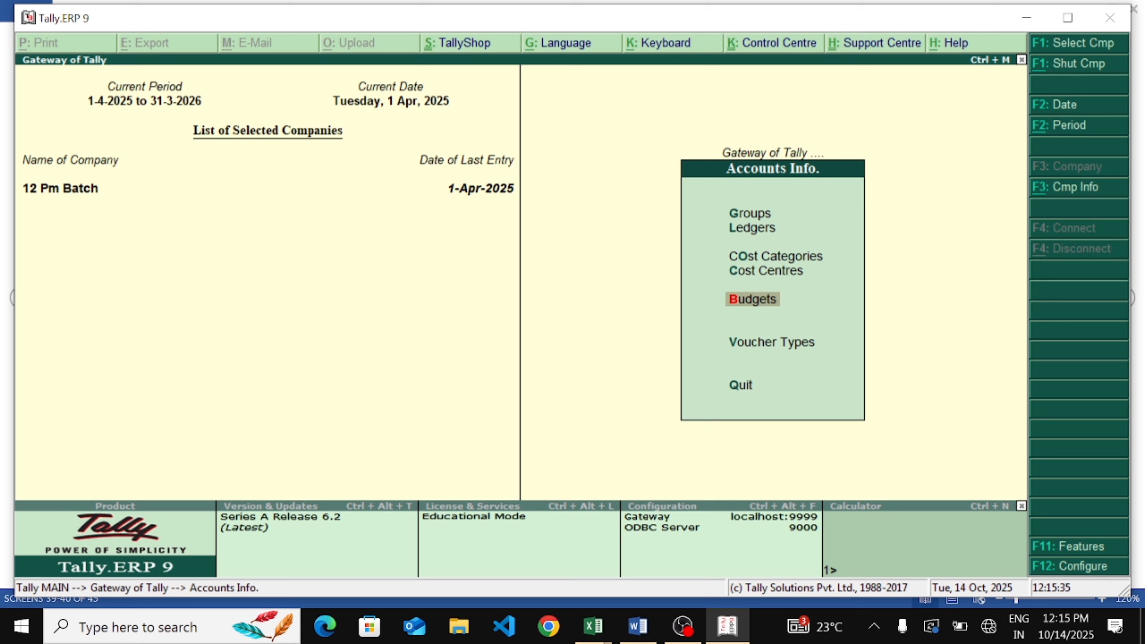
{"action": "key", "text": "Return"}
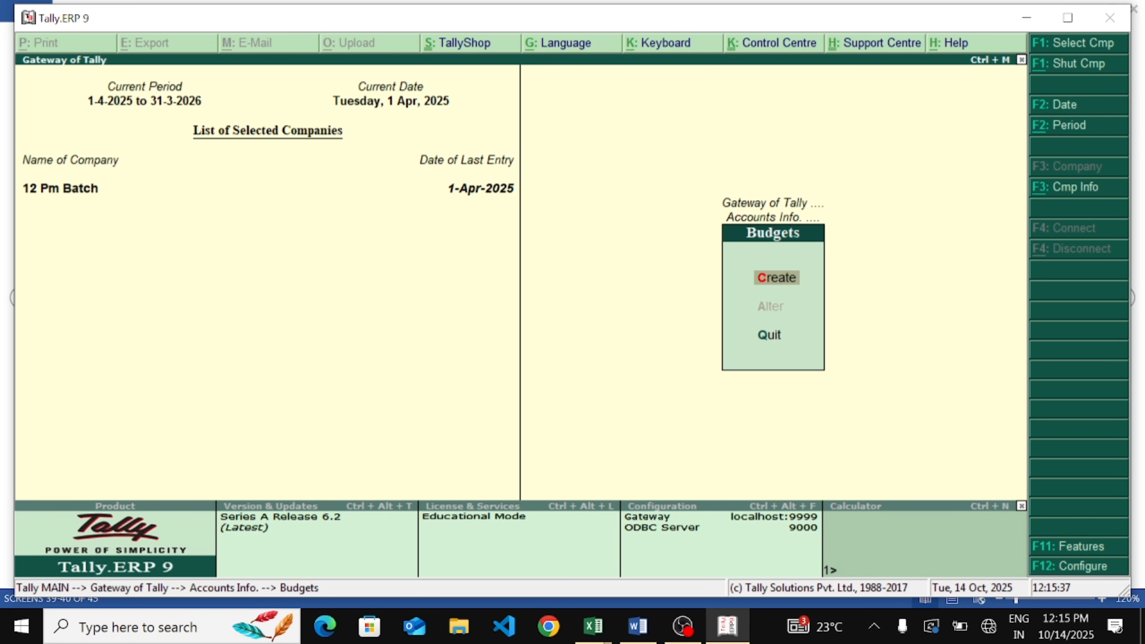
{"action": "key", "text": "Return"}
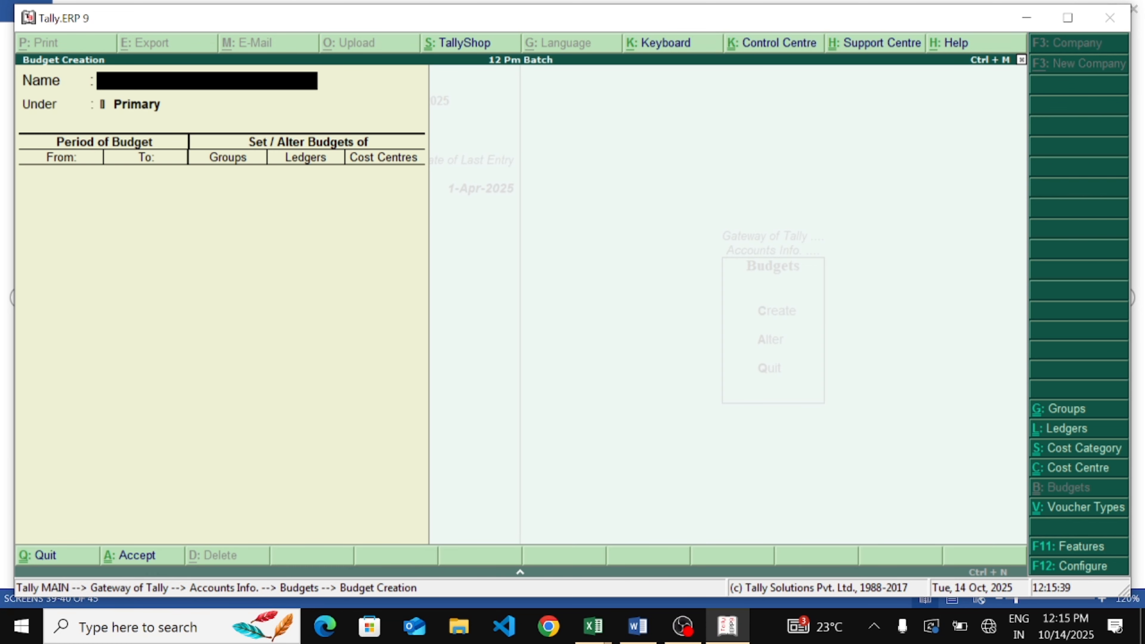
{"action": "type", "text": "Weeding"}
{"action": "key", "text": "Return"}
{"action": "key", "text": "Return"}
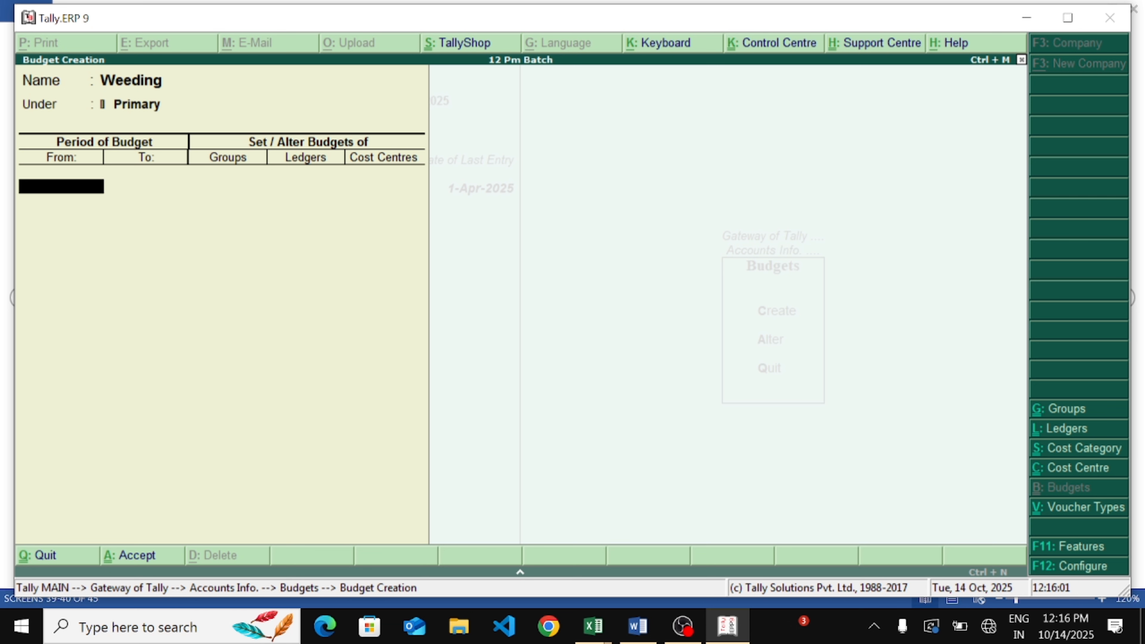
Set the budget period from 1-Apr-2025 to 31-Mar-2026
{"action": "type", "text": "1"}
{"action": "key", "text": "Return"}
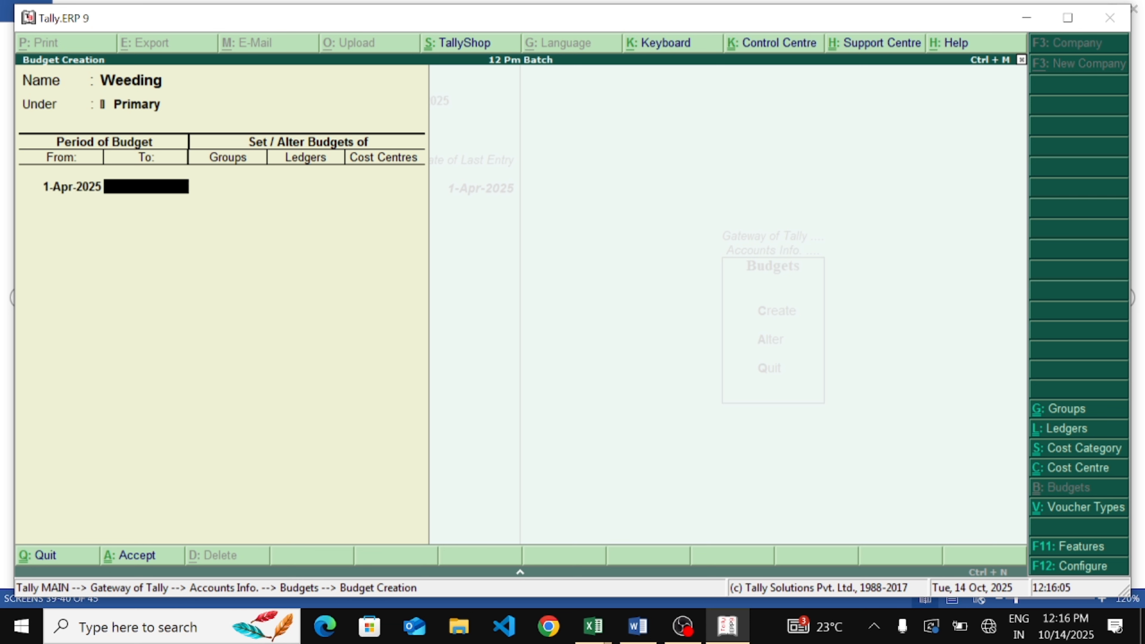
{"action": "type", "text": "31"}
{"action": "type", "text": " mar"}
{"action": "key", "text": "Return"}
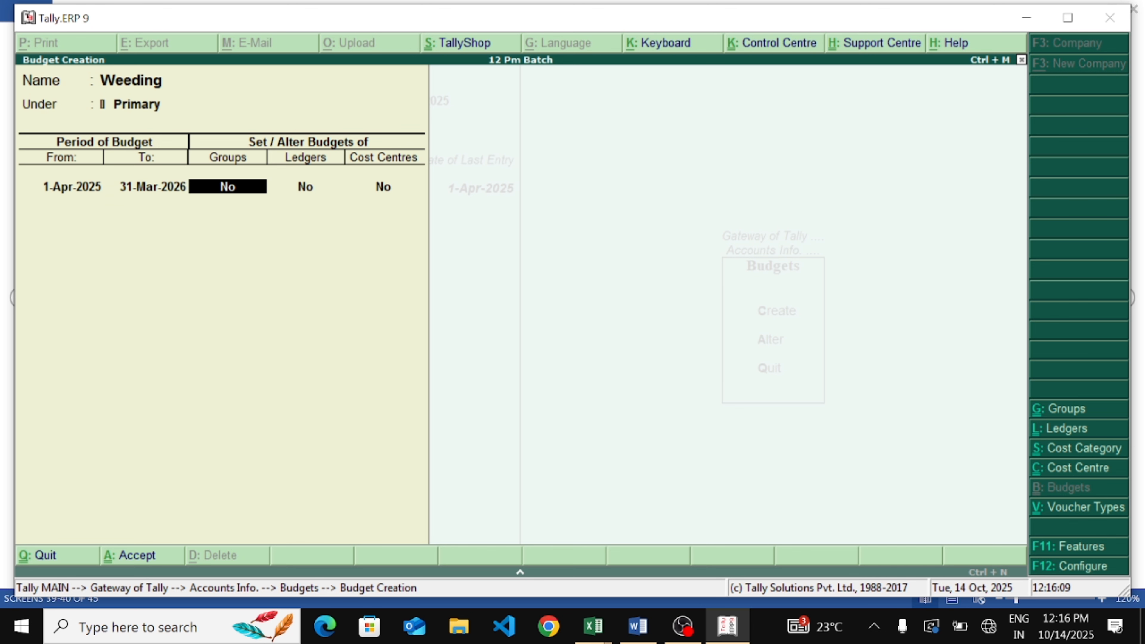
Enable setting budgets for Groups in the Weeding budget
{"action": "type", "text": "y"}
{"action": "key", "text": "Return"}
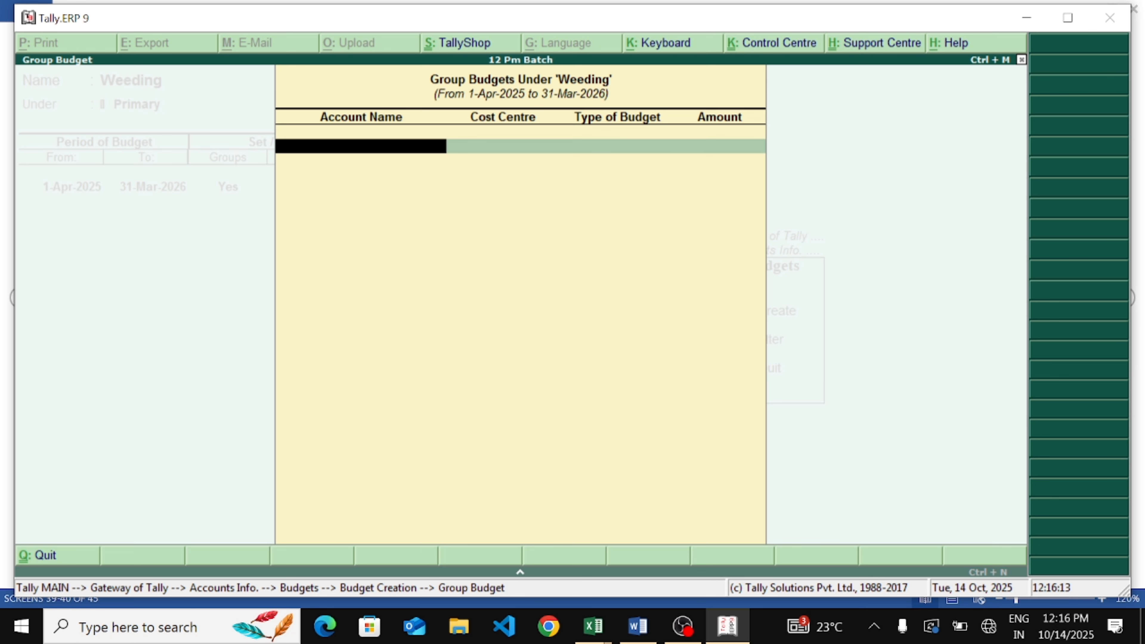
{"action": "key", "text": "Escape"}
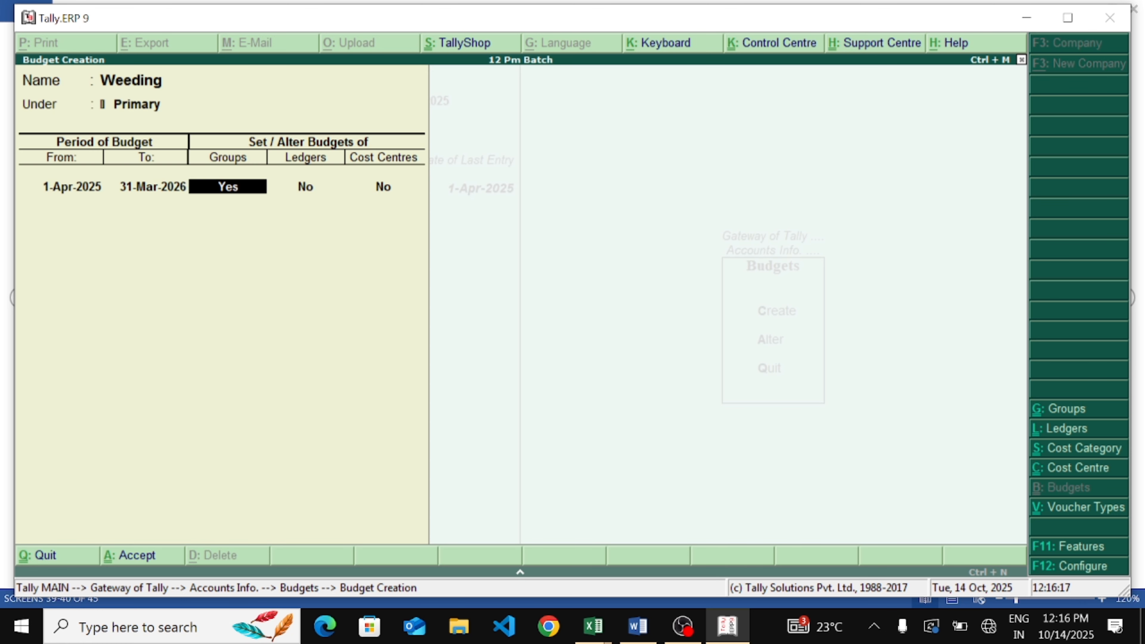
{"action": "key", "text": "Return"}
{"action": "key", "text": "Return"}
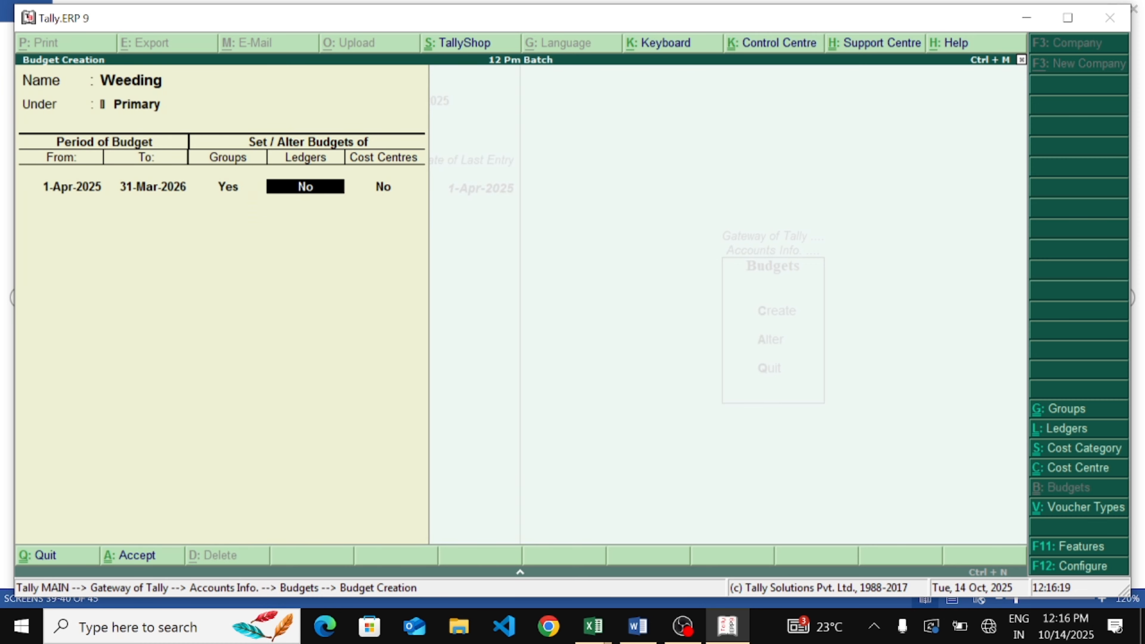
{"action": "key", "text": "BackSpace"}
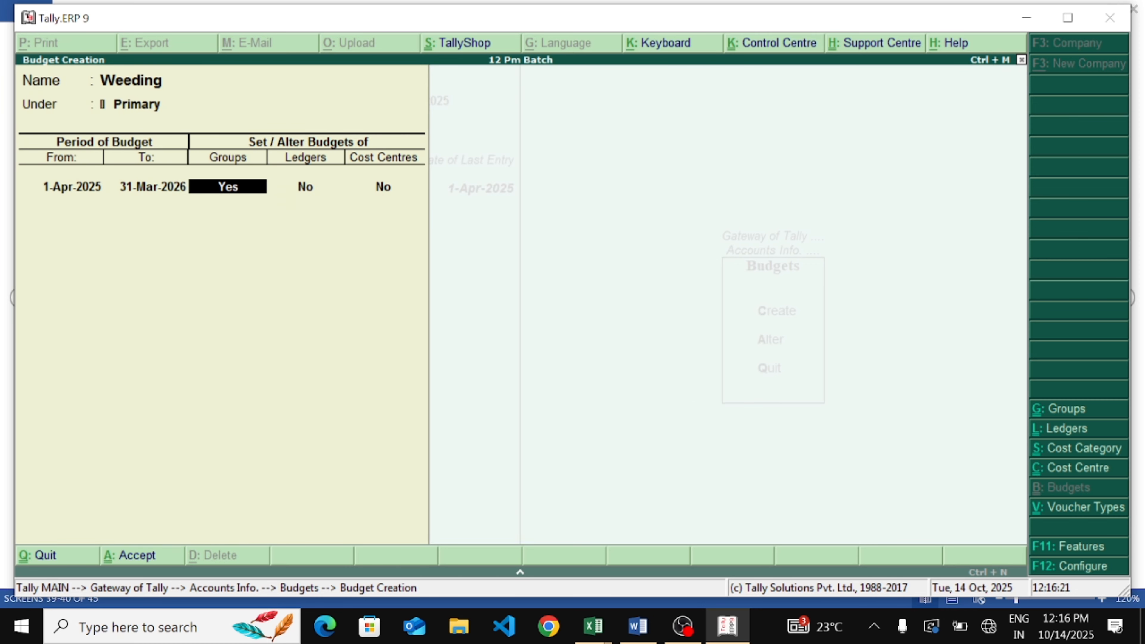
{"action": "key", "text": "Return"}
{"action": "key", "text": "Return"}
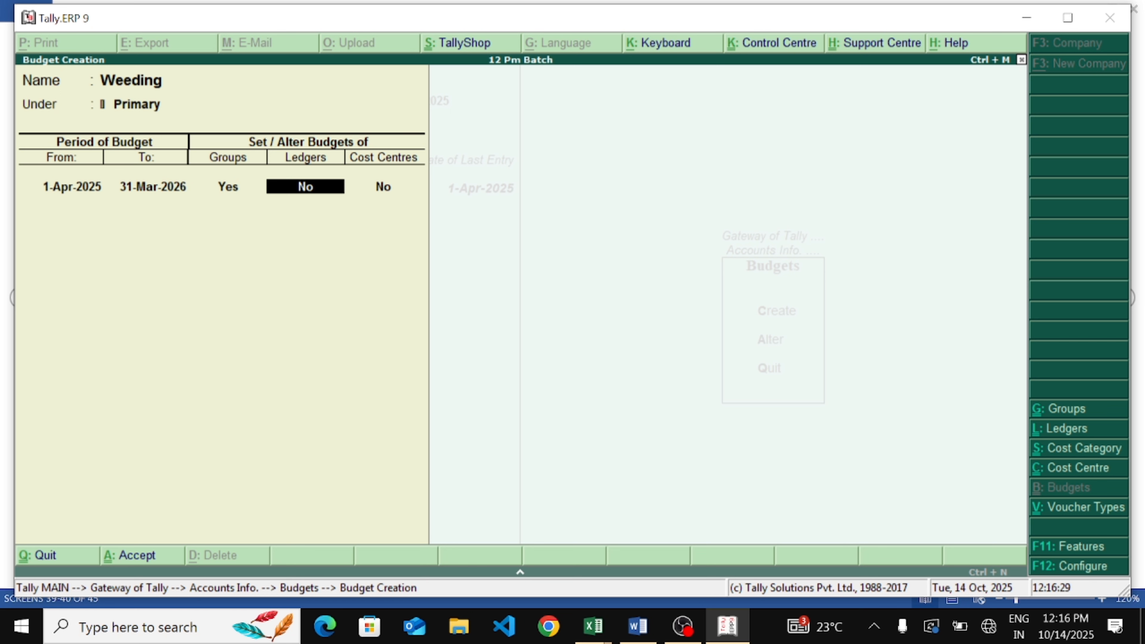
Enable setting budgets for Ledgers to open the ledger budget entry
{"action": "type", "text": "y"}
{"action": "key", "text": "Return"}
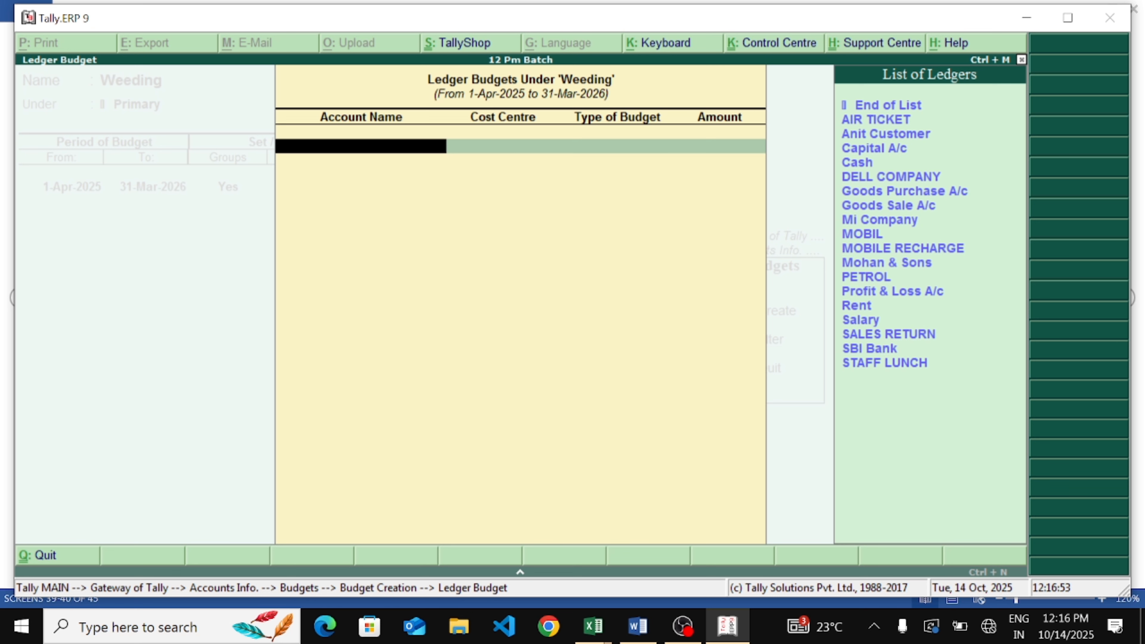
{"action": "mouse_move", "coordinate": [205, 255]}
{"action": "left_mouse_down"}
{"action": "mouse_move", "coordinate": [275, 385]}
{"action": "mouse_move", "coordinate": [325, 335]}
{"action": "mouse_move", "coordinate": [332, 352]}
{"action": "left_mouse_up"}
{"action": "left_click_drag", "start_coordinate": [304, 244], "coordinate": [247, 336]}
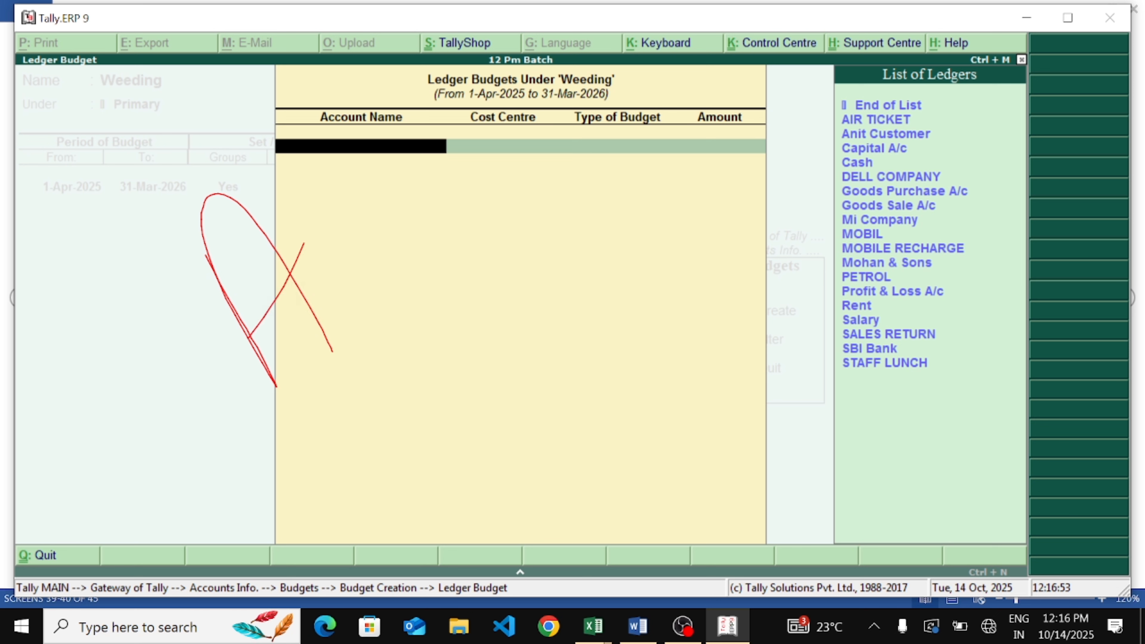
{"action": "left_click_drag", "start_coordinate": [297, 145], "coordinate": [422, 251]}
{"action": "left_click_drag", "start_coordinate": [363, 109], "coordinate": [500, 239]}
{"action": "left_click_drag", "start_coordinate": [398, 205], "coordinate": [453, 156]}
{"action": "left_click_drag", "start_coordinate": [439, 84], "coordinate": [531, 223]}
{"action": "left_click_drag", "start_coordinate": [462, 199], "coordinate": [554, 97]}
{"action": "mouse_move", "coordinate": [589, 64]}
{"action": "left_mouse_down"}
{"action": "mouse_move", "coordinate": [660, 143]}
{"action": "mouse_move", "coordinate": [673, 136]}
{"action": "left_mouse_up"}
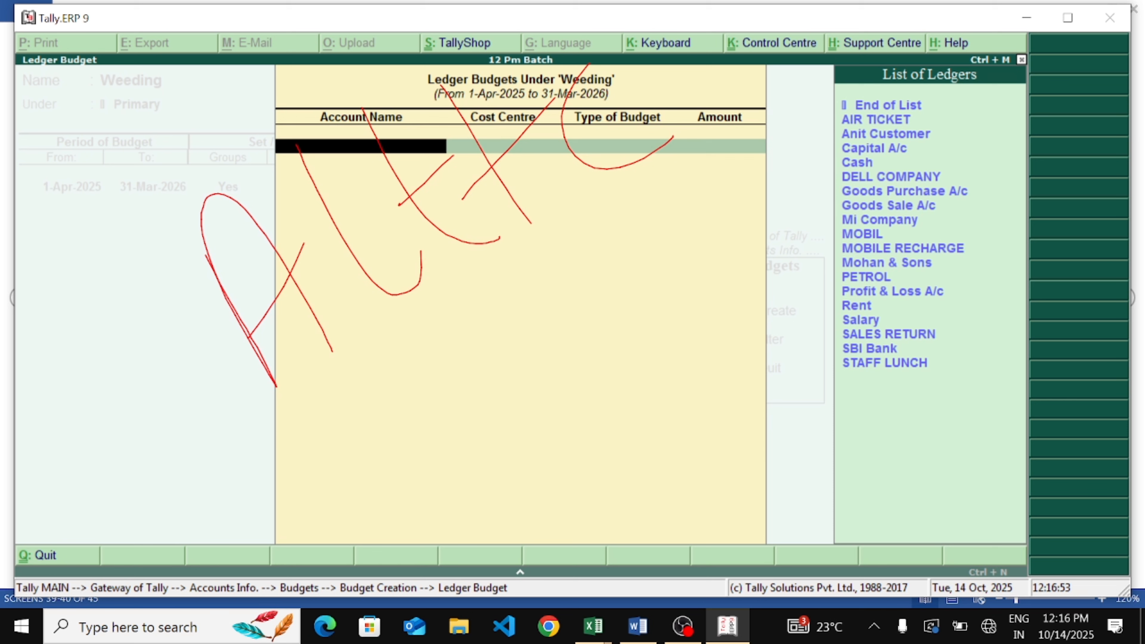
{"action": "key", "text": "Escape"}
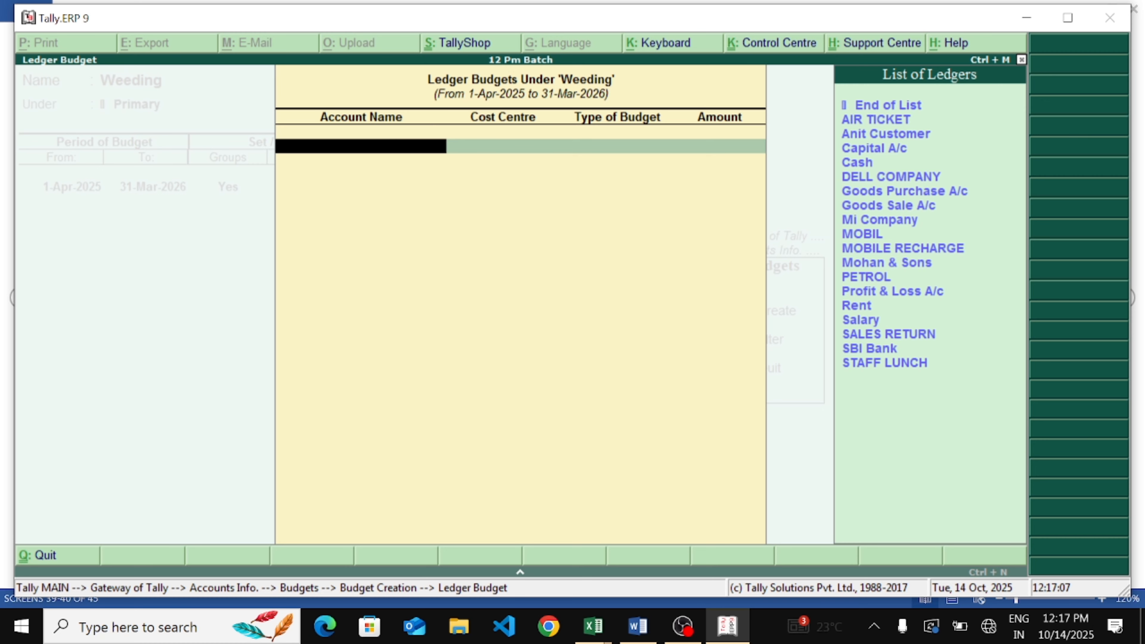
Create a new ledger named Tent under Indirect Expenses with cost centres applicable set to Yes
{"action": "key", "text": "alt+c"}
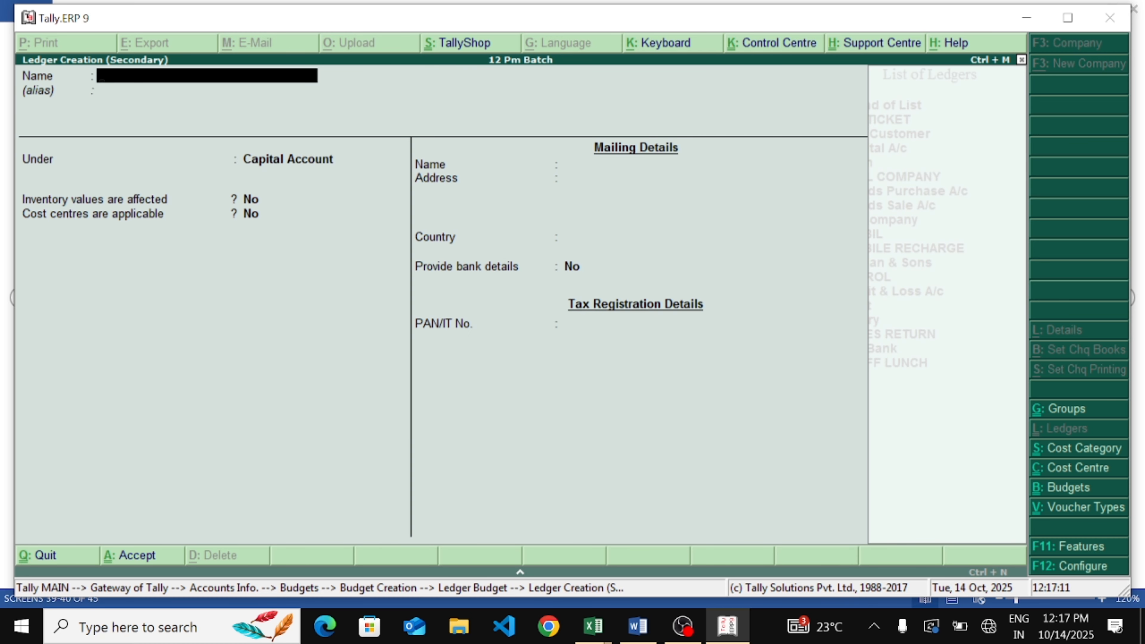
{"action": "type", "text": "Tent"}
{"action": "key", "text": "Return"}
{"action": "key", "text": "Return"}
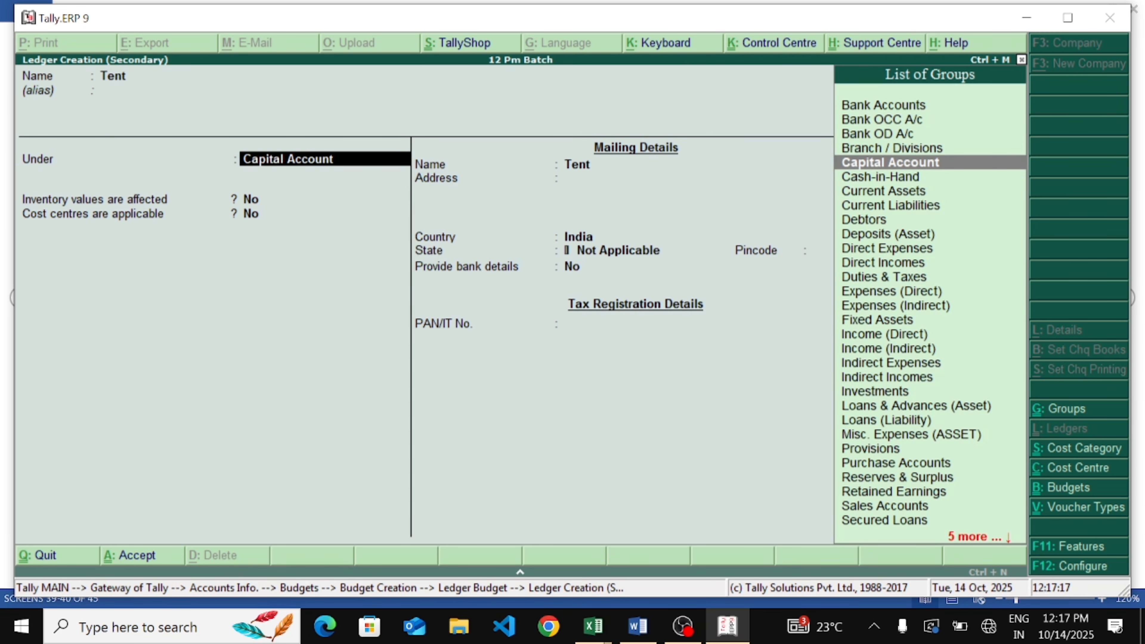
{"action": "type", "text": "In"}
{"action": "key", "text": "Down"}
{"action": "key", "text": "Down"}
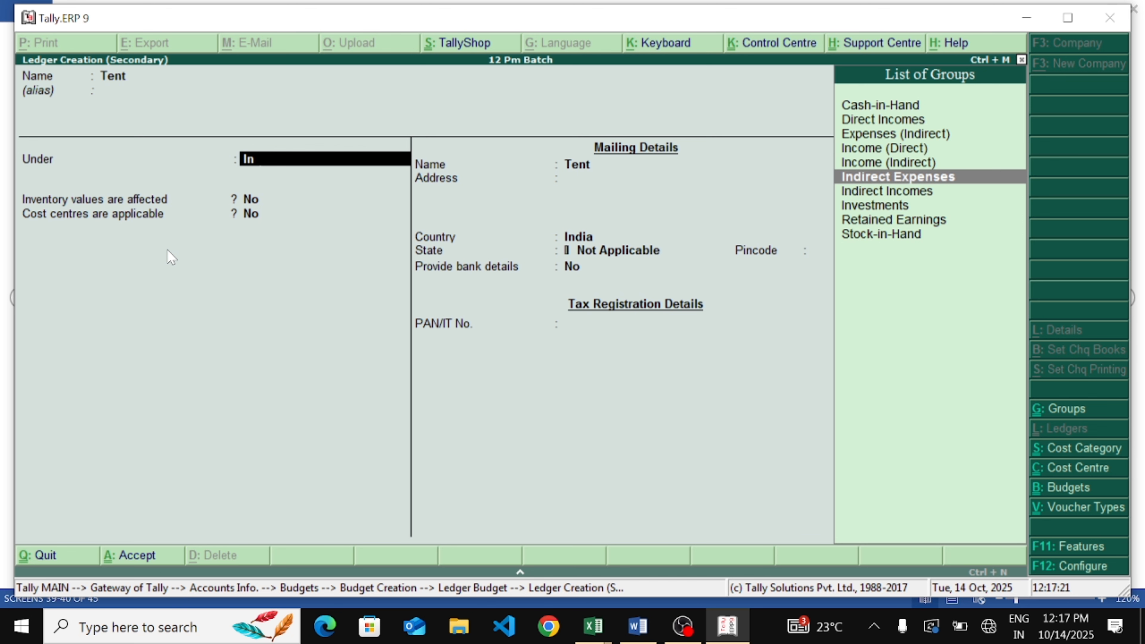
{"action": "key", "text": "Return"}
{"action": "key", "text": "Return"}
{"action": "key", "text": "y"}
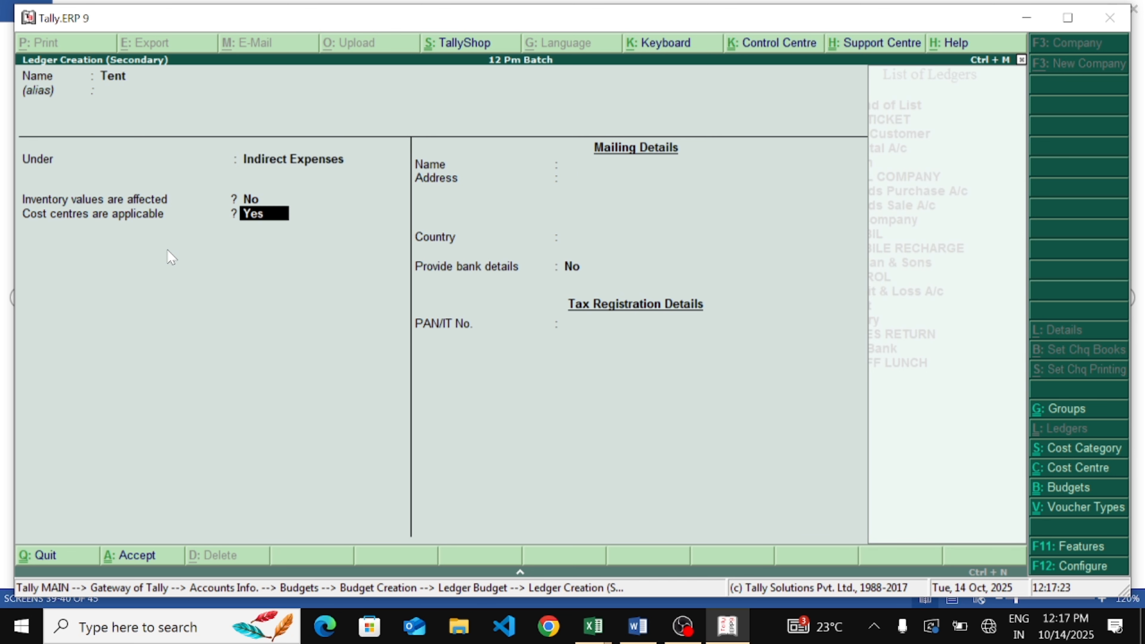
{"action": "key", "text": "Return"}
{"action": "key", "text": "Return"}
{"action": "key", "text": "Return"}
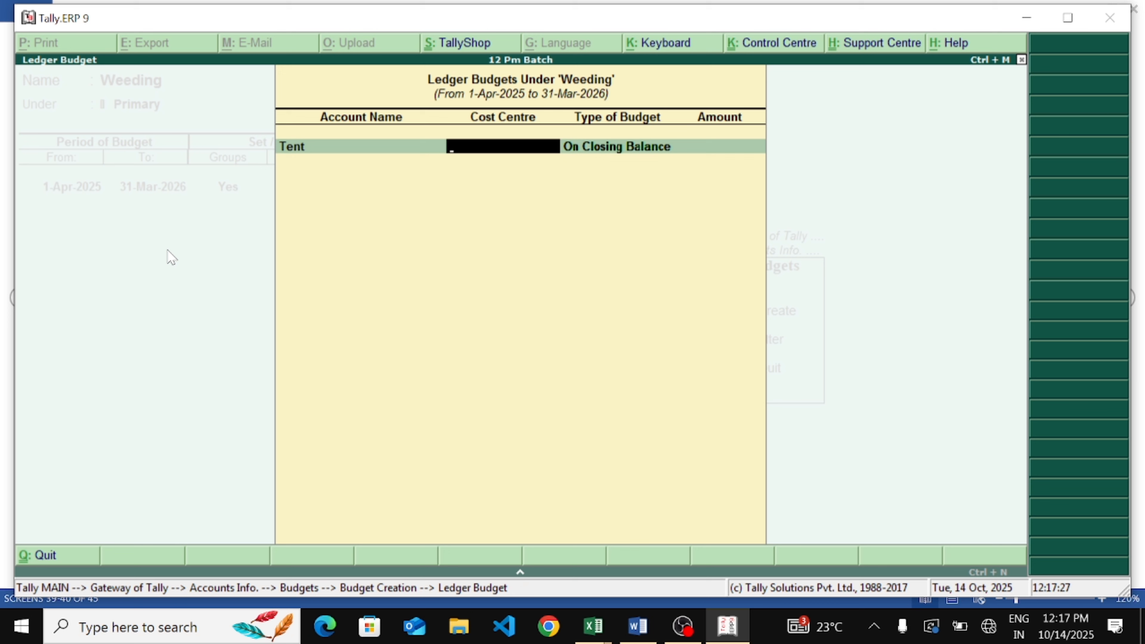
Set Tent's budget with no cost centre, on closing balance, to an amount of 20,000
{"action": "key", "text": "Return"}
{"action": "key", "text": "Return"}
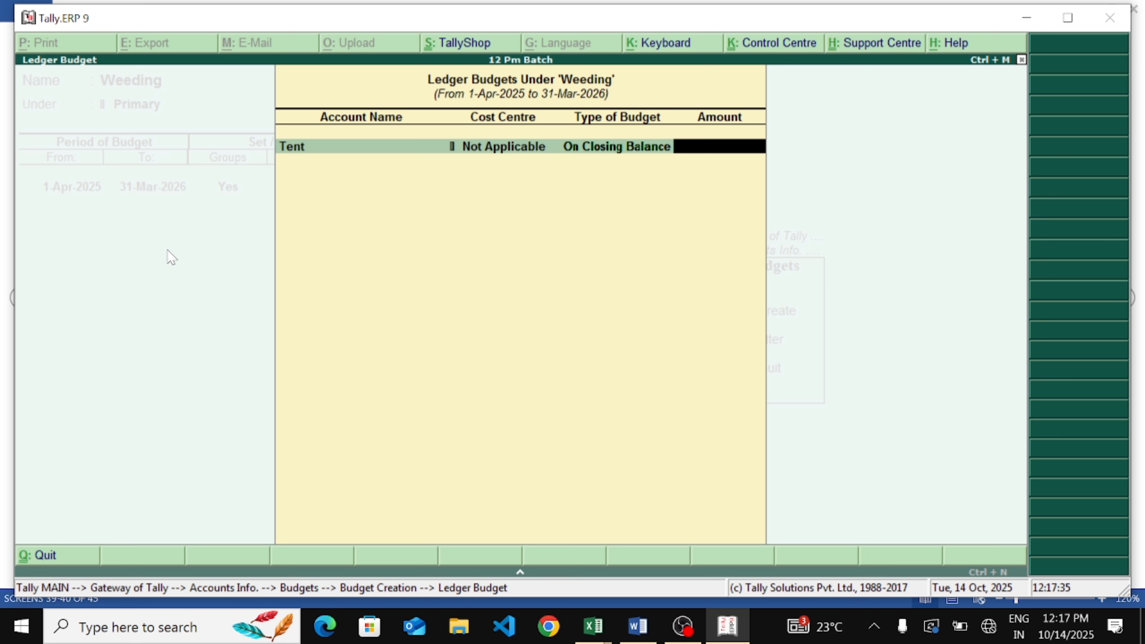
{"action": "type", "text": "2000"}
{"action": "key", "text": "BackSpace"}
{"action": "key", "text": "BackSpace"}
{"action": "type", "text": "000"}
{"action": "key", "text": "Return"}
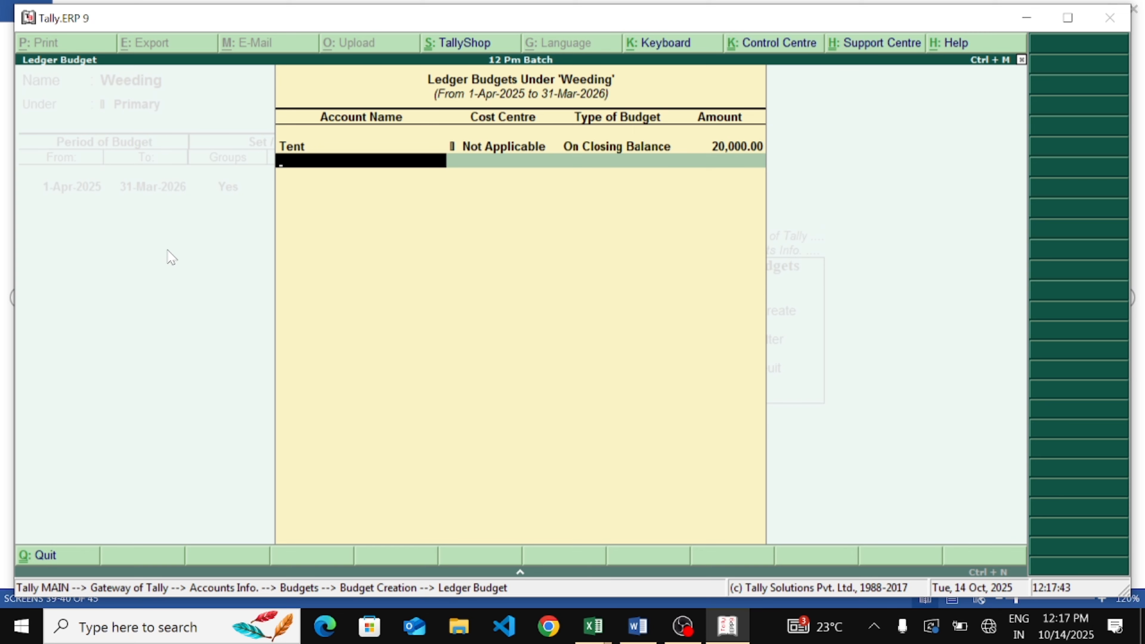
Create a new ledger named Light under Indirect Expenses from the ledger budget list
{"action": "key", "text": "alt+c"}
{"action": "type", "text": "Light"}
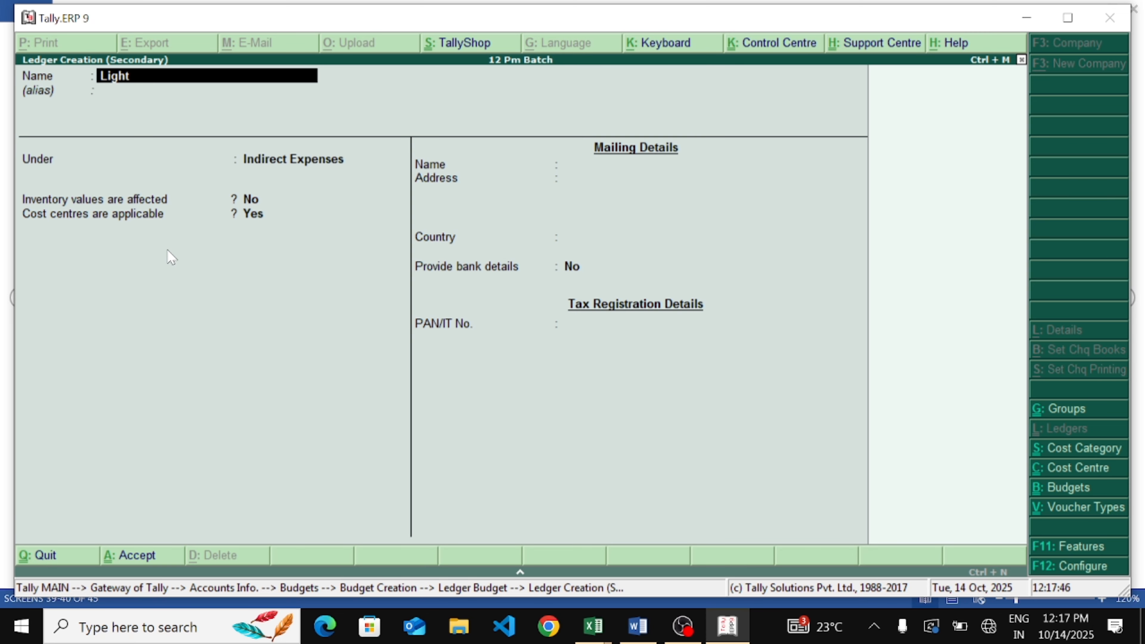
{"action": "key", "text": "Return"}
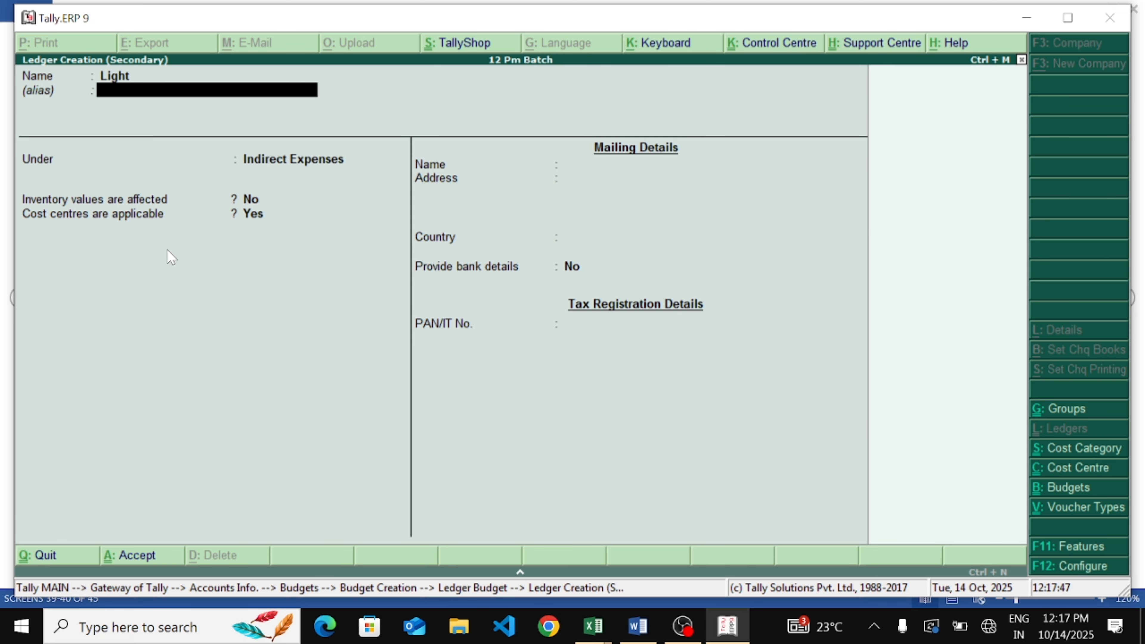
{"action": "key", "text": "Return"}
{"action": "key", "text": "Return"}
{"action": "key", "text": "Return"}
{"action": "key", "text": "Return"}
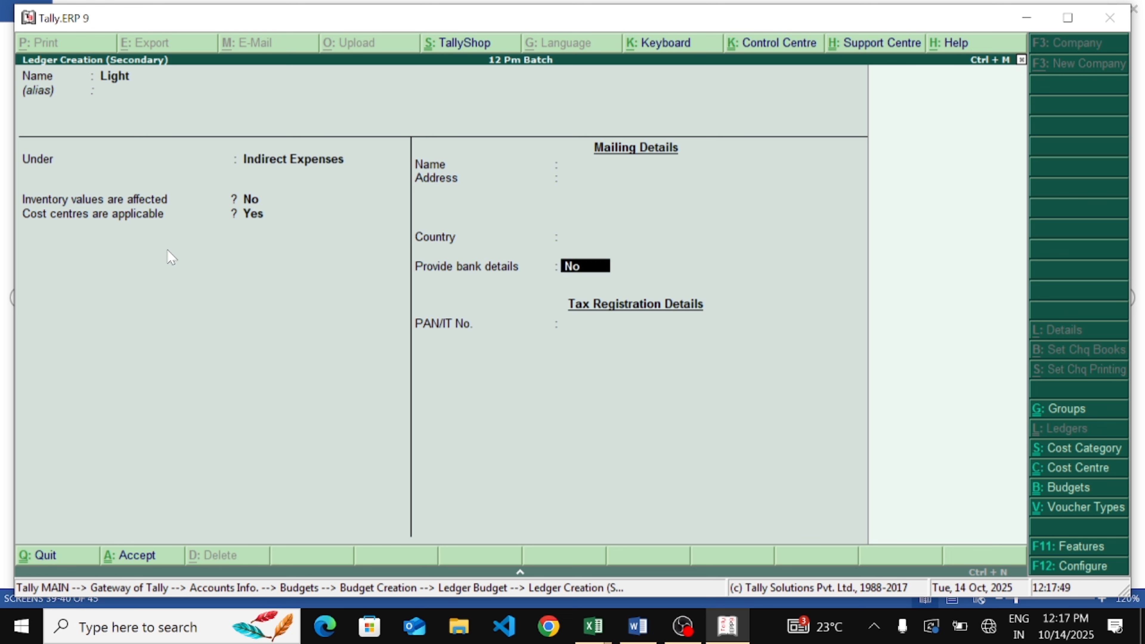
{"action": "key", "text": "Return"}
Set Light's budget type to On Closing Balance with an amount of 20,000
{"action": "key", "text": "Return"}
{"action": "key", "text": "Return"}
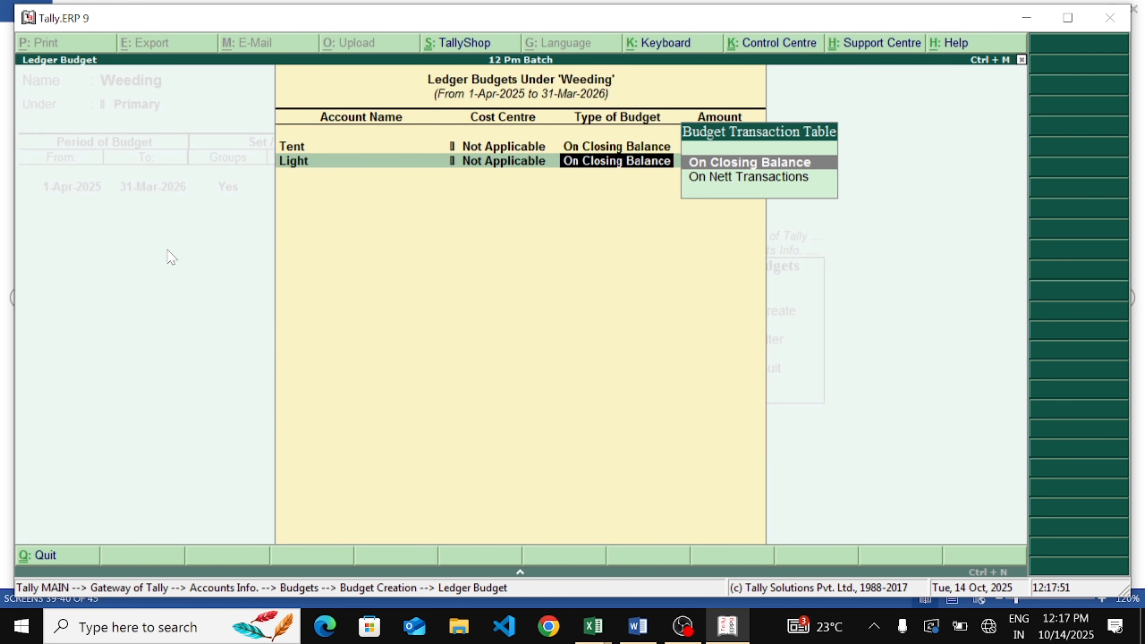
{"action": "key", "text": "Return"}
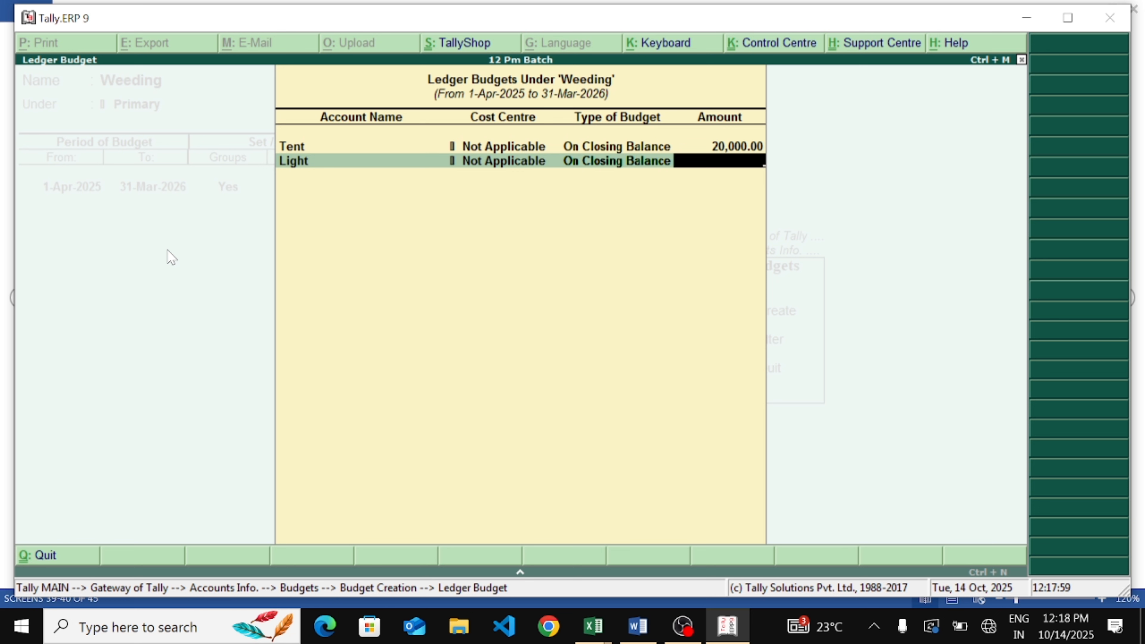
{"action": "type", "text": "20,000"}
{"action": "key", "text": "Return"}
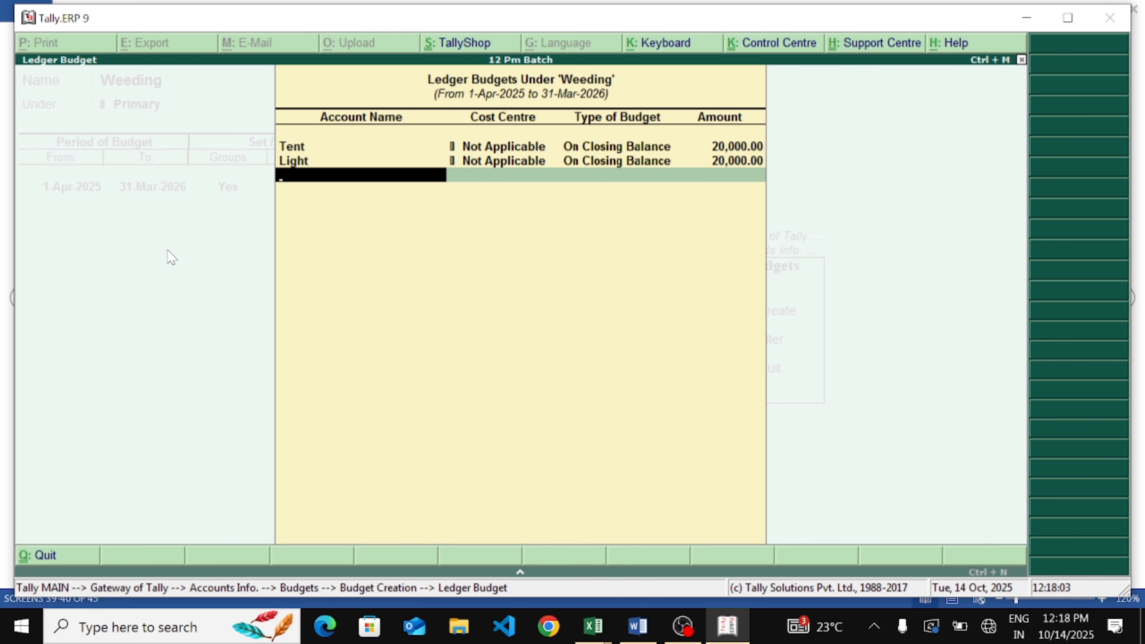
Create a new ledger named Foods under Indirect Expenses from the ledger budget list
{"action": "key", "text": "alt+c"}
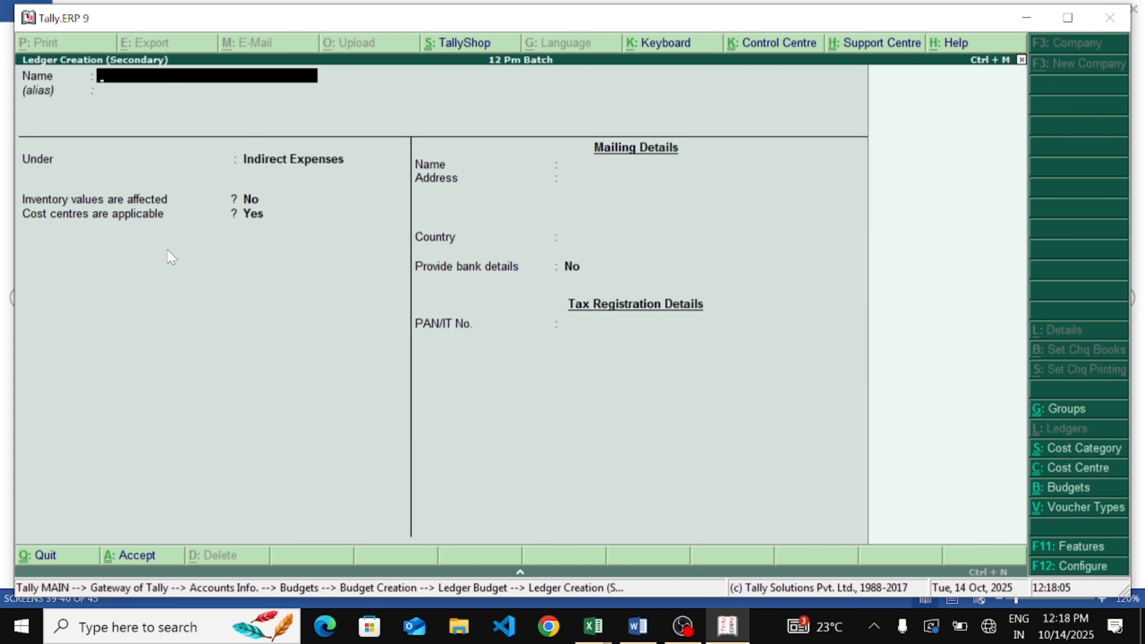
{"action": "type", "text": "Foods"}
{"action": "key", "text": "Return"}
{"action": "key", "text": "Return"}
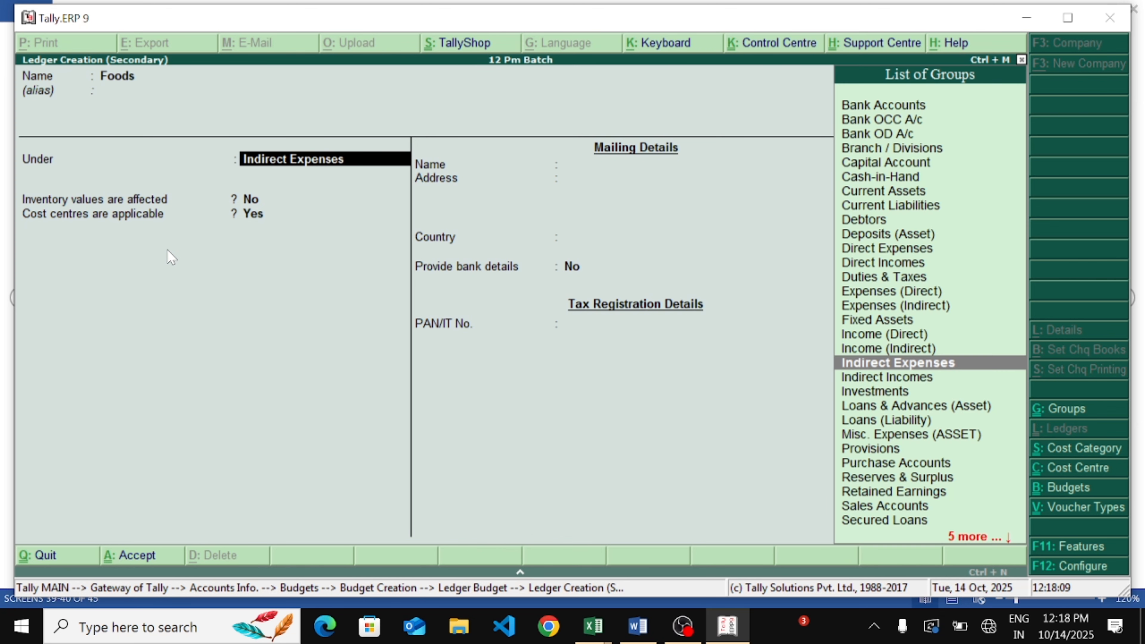
{"action": "key", "text": "Return"}
{"action": "key", "text": "Return"}
{"action": "key", "text": "Return"}
{"action": "key", "text": "Return"}
{"action": "key", "text": "Return"}
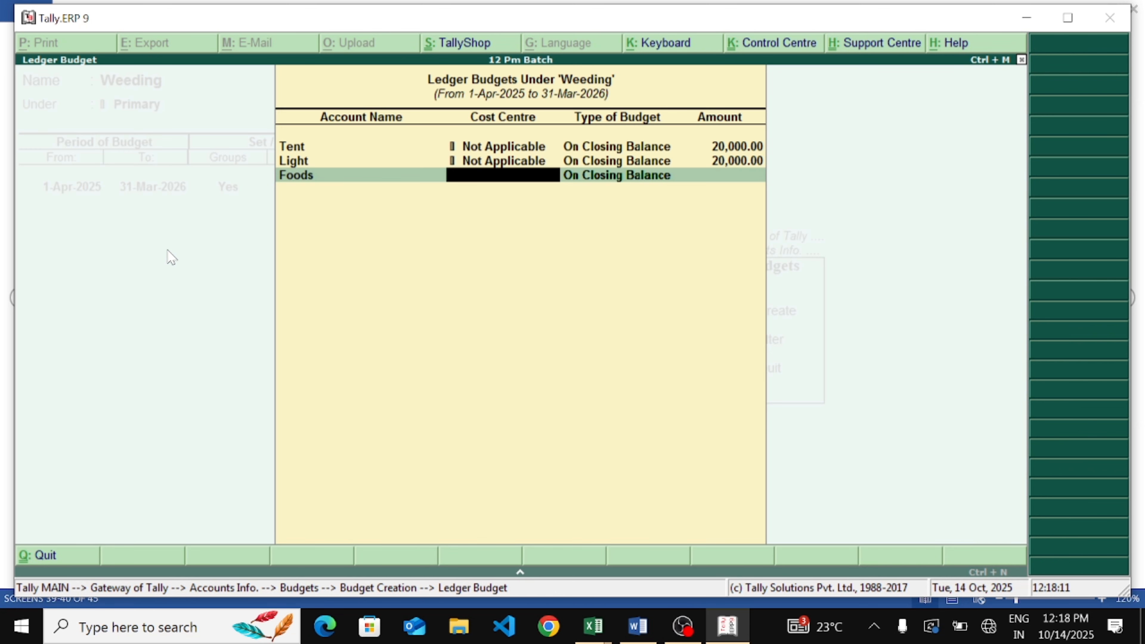
Set Foods' budget on closing balance to an amount of 3,00,000
{"action": "key", "text": "Return"}
{"action": "key", "text": "Return"}
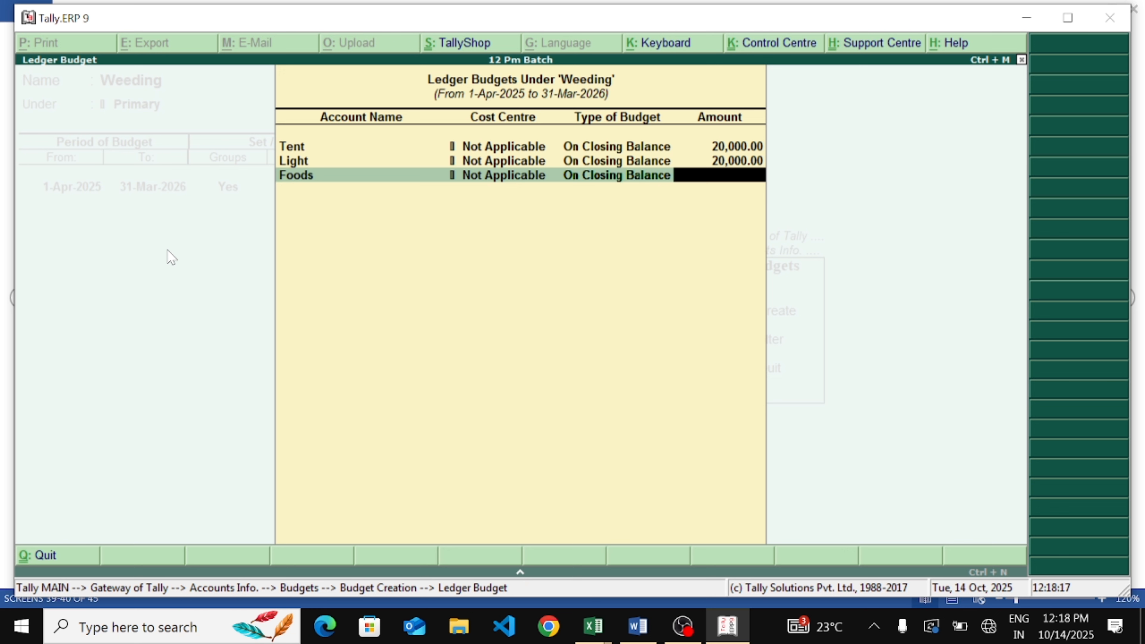
{"action": "type", "text": "3,0"}
{"action": "type", "text": "0,000"}
{"action": "key", "text": "Return"}
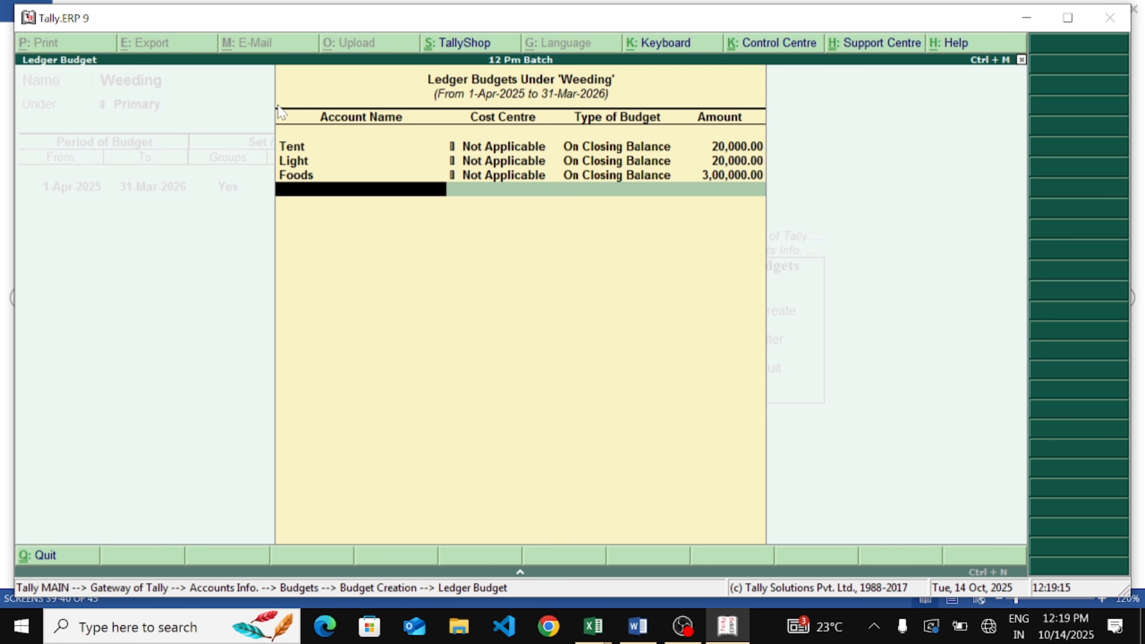
Reopen the Weeding ledger budgets and step through the Tent, Light and Foods entries to review them
{"action": "key", "text": "Return"}
{"action": "key", "text": "BackSpace"}
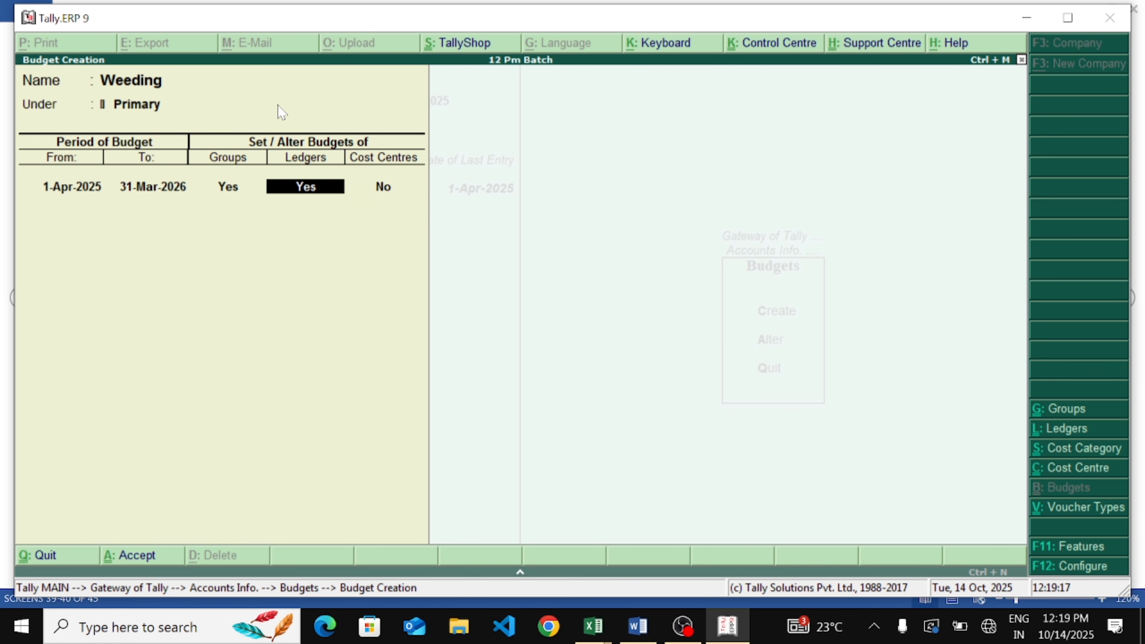
{"action": "key", "text": "Return"}
{"action": "key", "text": "Return"}
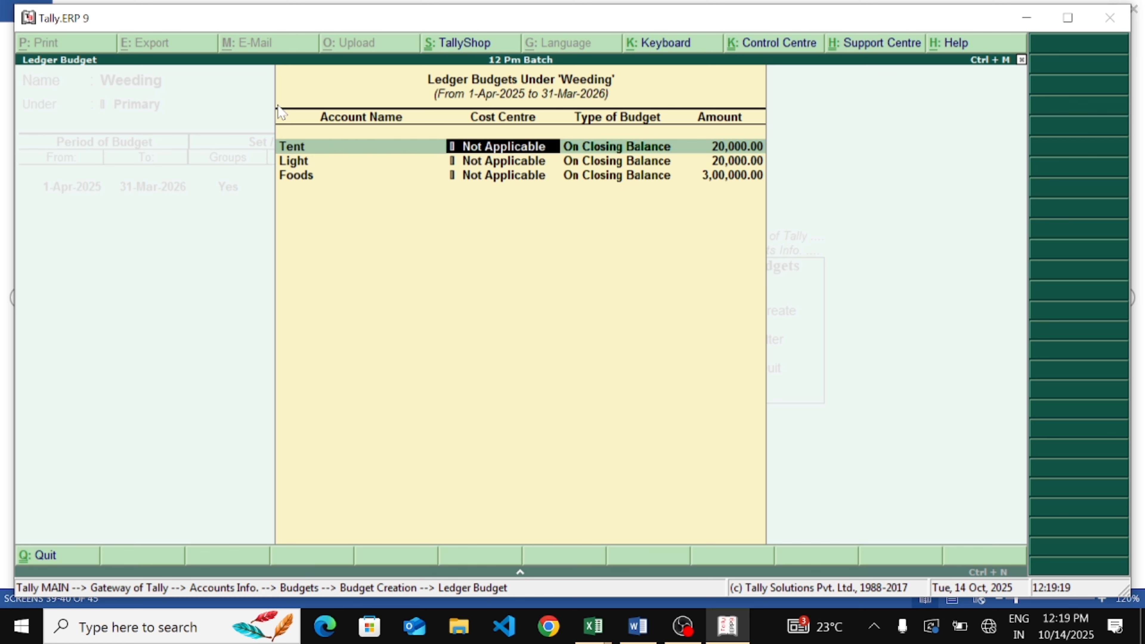
{"action": "key", "text": "Return"}
{"action": "key", "text": "Return"}
{"action": "key", "text": "Return"}
{"action": "key", "text": "Return"}
{"action": "key", "text": "Return"}
{"action": "key", "text": "Return"}
{"action": "key", "text": "Return"}
{"action": "key", "text": "Return"}
{"action": "key", "text": "Return"}
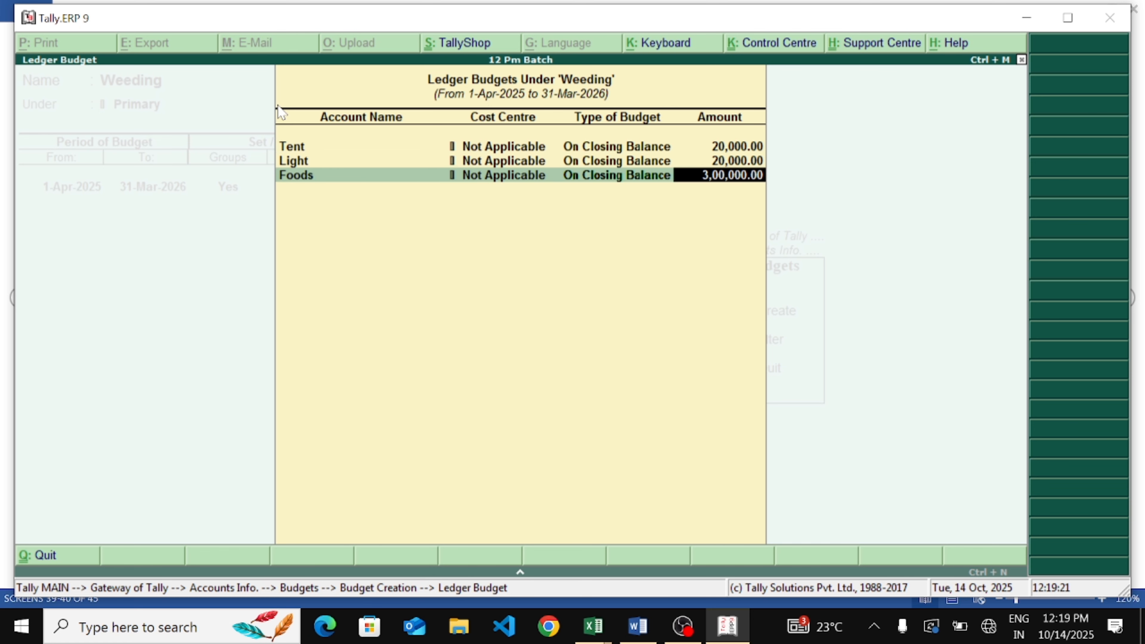
{"action": "key", "text": "Return"}
{"action": "key", "text": "Return"}
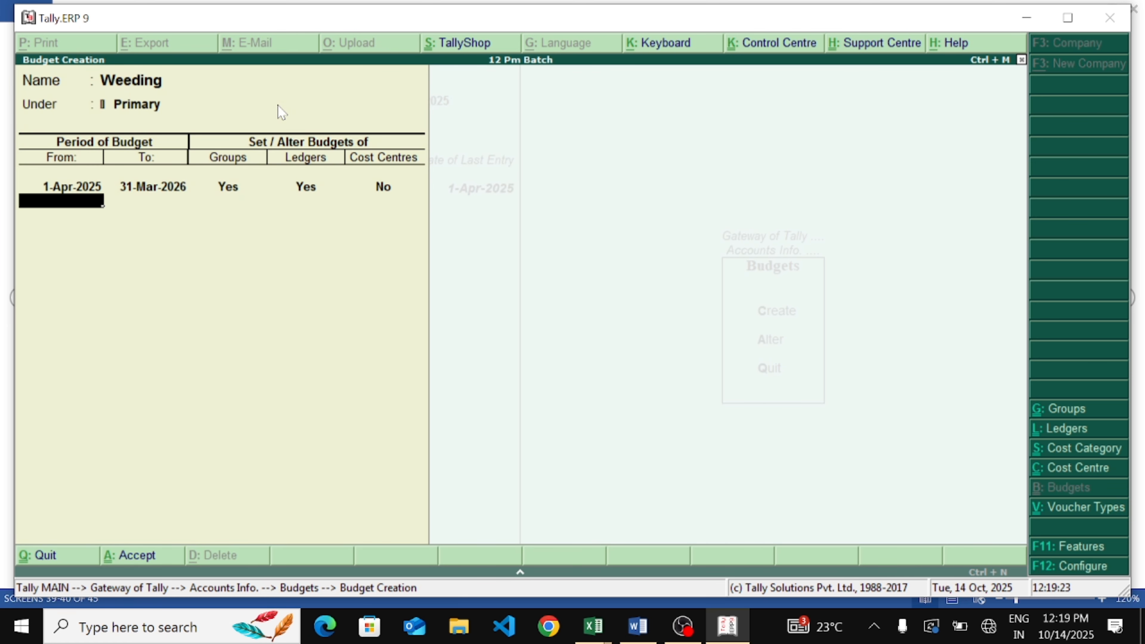
{"action": "key", "text": "BackSpace"}
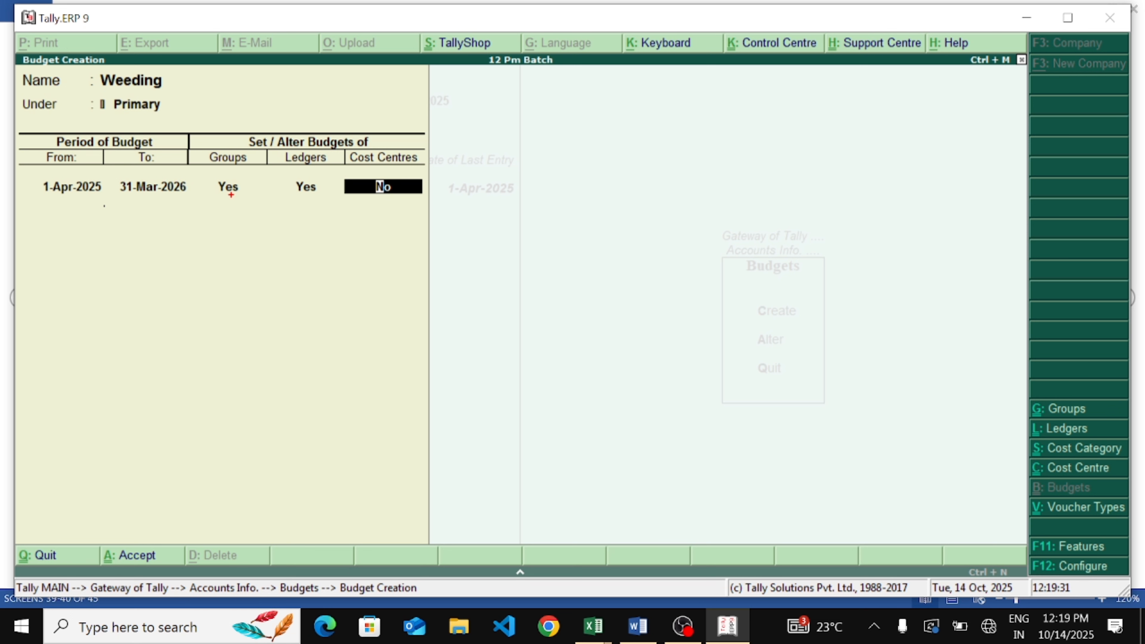
{"action": "mouse_move", "coordinate": [212, 176]}
{"action": "left_mouse_down"}
{"action": "mouse_move", "coordinate": [220, 194]}
{"action": "mouse_move", "coordinate": [314, 116]}
{"action": "left_mouse_up"}
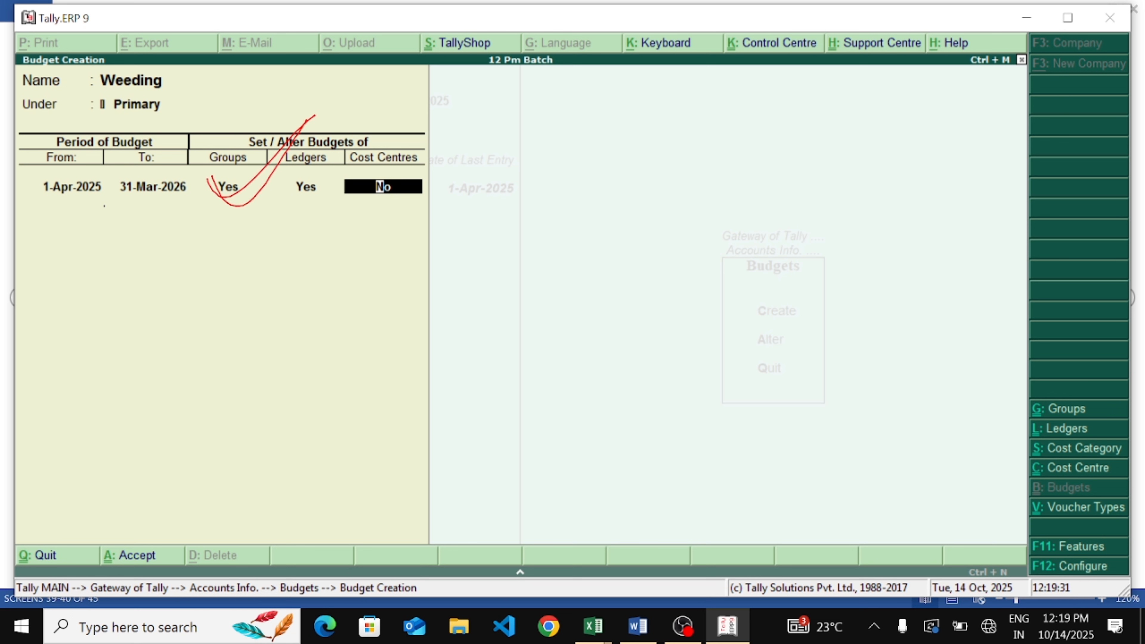
{"action": "left_click_drag", "start_coordinate": [237, 206], "coordinate": [216, 277]}
{"action": "left_click_drag", "start_coordinate": [182, 231], "coordinate": [266, 265]}
{"action": "mouse_move", "coordinate": [280, 185]}
{"action": "left_mouse_down"}
{"action": "mouse_move", "coordinate": [387, 146]}
{"action": "mouse_move", "coordinate": [374, 169]}
{"action": "left_mouse_up"}
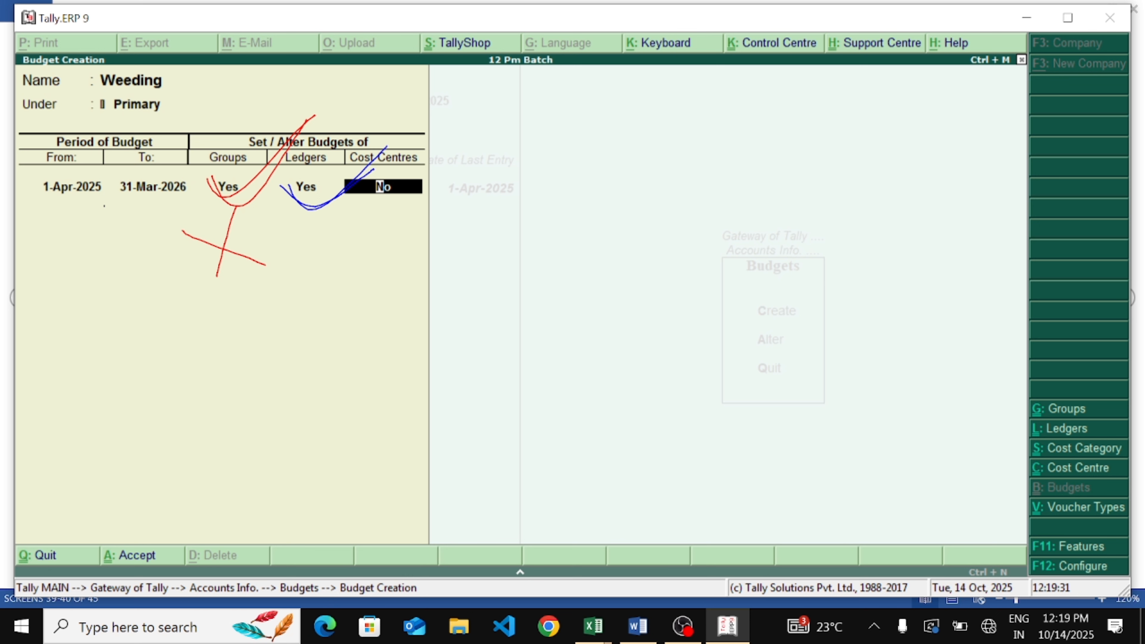
{"action": "left_click_drag", "start_coordinate": [303, 233], "coordinate": [383, 209]}
{"action": "mouse_move", "coordinate": [451, 147]}
{"action": "left_mouse_down"}
{"action": "mouse_move", "coordinate": [536, 338]}
{"action": "mouse_move", "coordinate": [603, 300]}
{"action": "left_mouse_up"}
{"action": "mouse_move", "coordinate": [609, 252]}
{"action": "left_mouse_down"}
{"action": "mouse_move", "coordinate": [617, 225]}
{"action": "mouse_move", "coordinate": [655, 282]}
{"action": "left_mouse_up"}
{"action": "mouse_move", "coordinate": [689, 212]}
{"action": "left_mouse_down"}
{"action": "mouse_move", "coordinate": [653, 211]}
{"action": "mouse_move", "coordinate": [743, 258]}
{"action": "left_mouse_up"}
{"action": "mouse_move", "coordinate": [743, 159]}
{"action": "left_mouse_down"}
{"action": "mouse_move", "coordinate": [810, 202]}
{"action": "mouse_move", "coordinate": [887, 58]}
{"action": "left_mouse_up"}
{"action": "left_click_drag", "start_coordinate": [570, 385], "coordinate": [914, 170]}
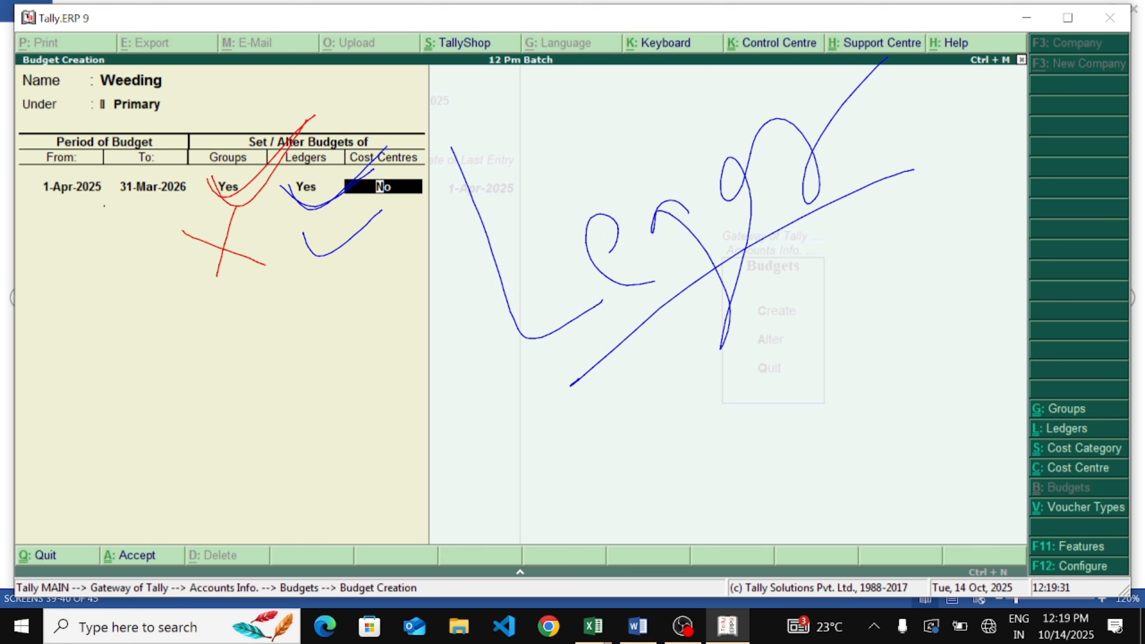
{"action": "key", "text": "Escape"}
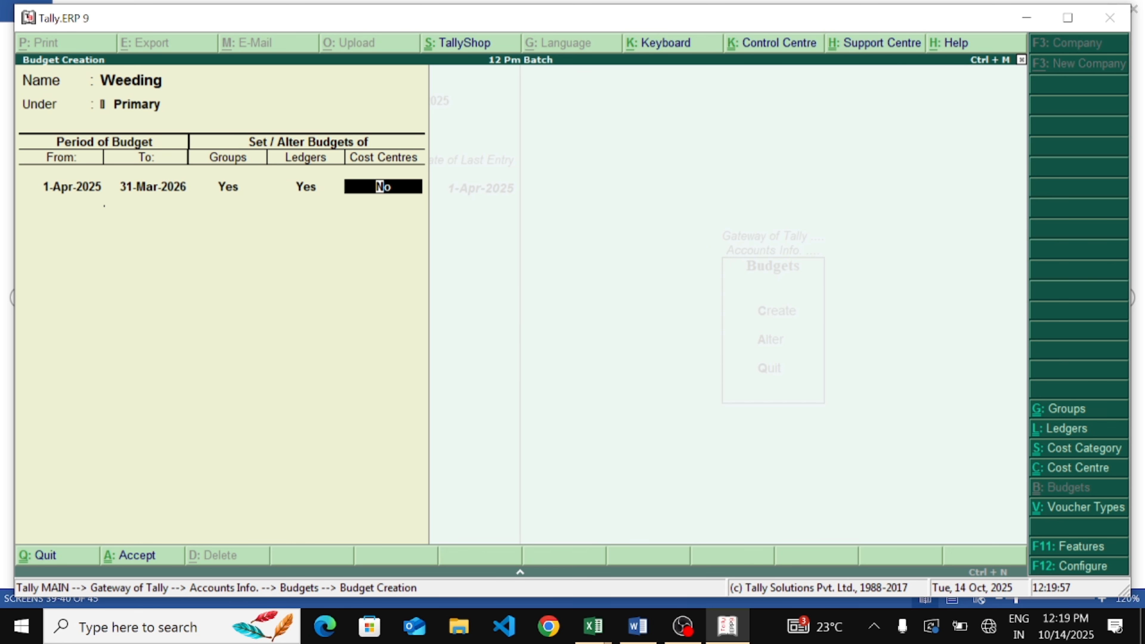
Reopen the ledger budgets of Weeding and review each ledger entry again
{"action": "key", "text": "BackSpace"}
{"action": "type", "text": "y"}
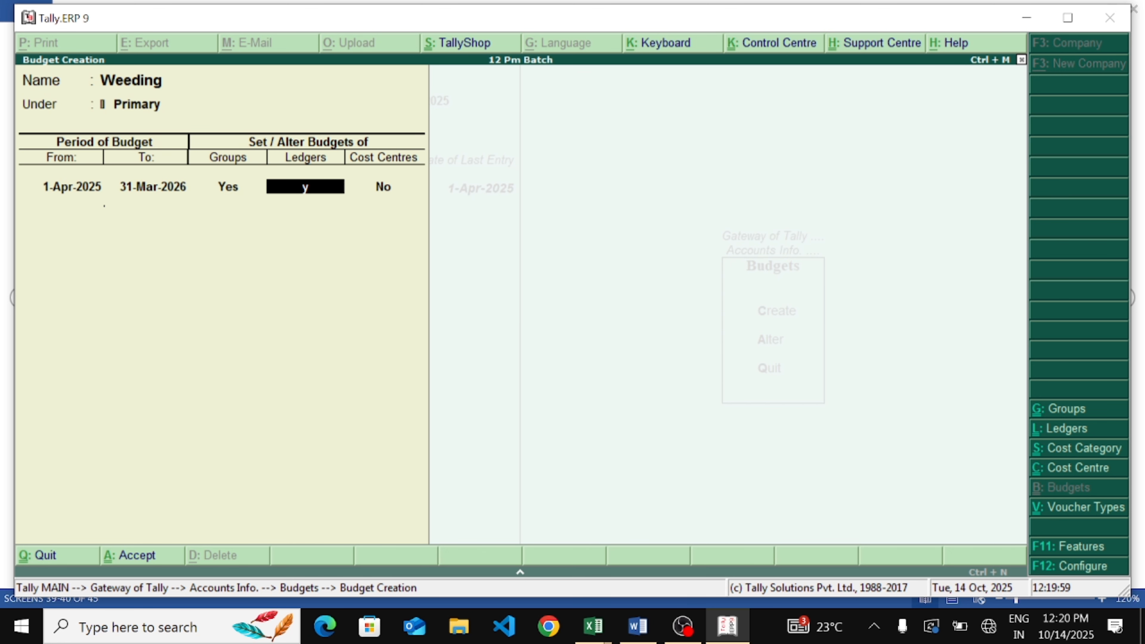
{"action": "key", "text": "Return"}
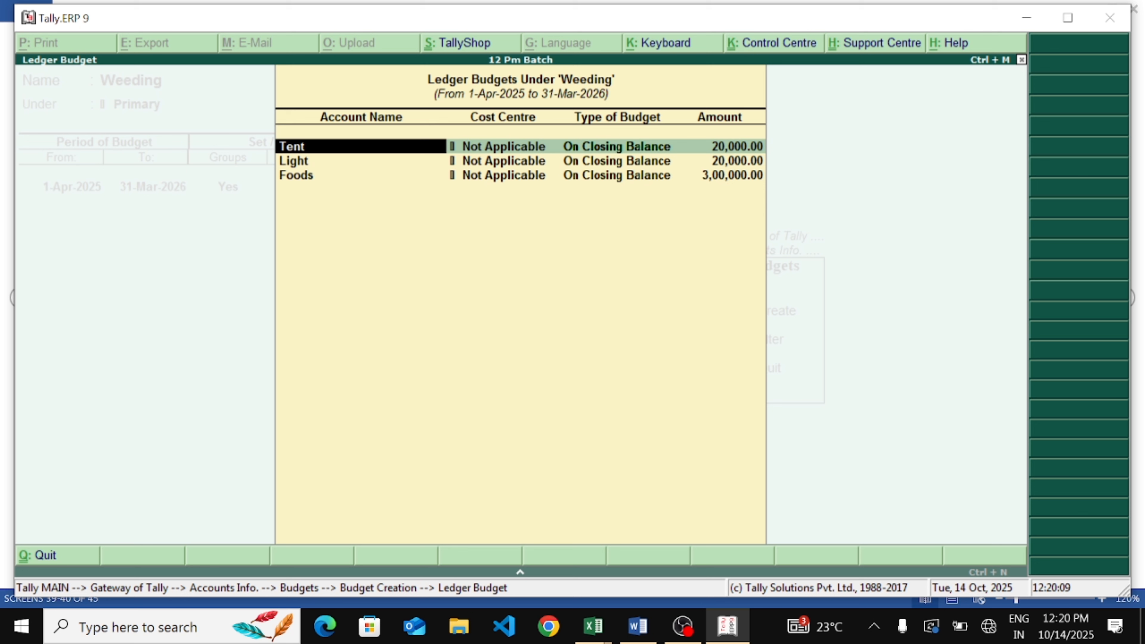
{"action": "key", "text": "Return"}
{"action": "key", "text": "Return"}
{"action": "key", "text": "Return"}
{"action": "key", "text": "Return"}
{"action": "key", "text": "Return"}
{"action": "key", "text": "Return"}
{"action": "key", "text": "Return"}
{"action": "key", "text": "Return"}
{"action": "key", "text": "Return"}
{"action": "key", "text": "Return"}
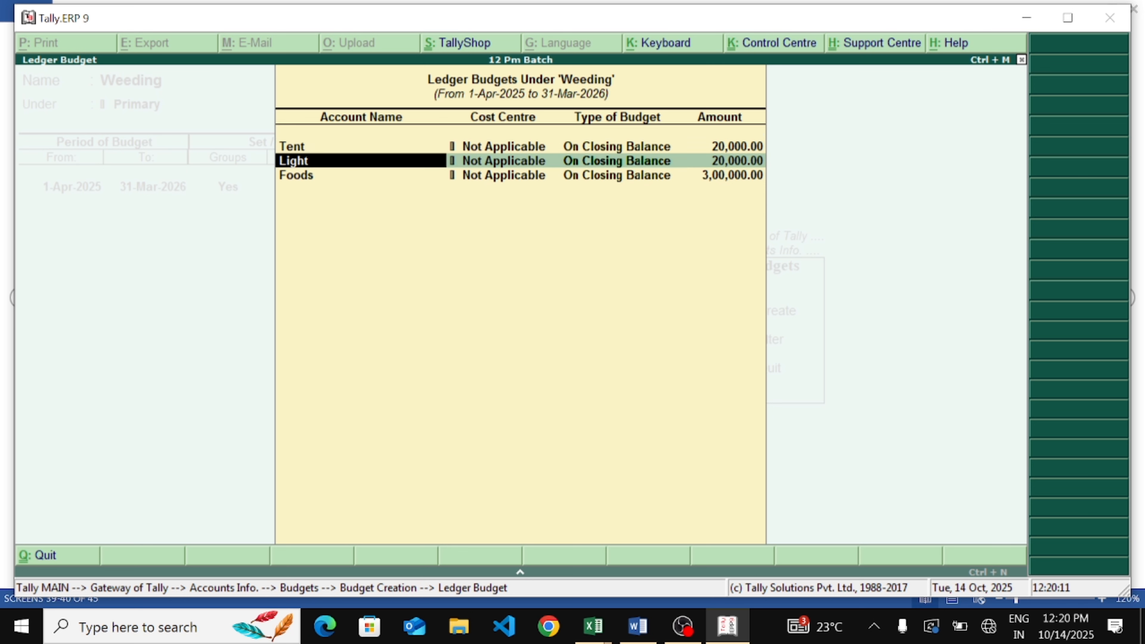
{"action": "key", "text": "Return"}
{"action": "key", "text": "Return"}
Accept and save the Weeding budget
{"action": "key", "text": "Return"}
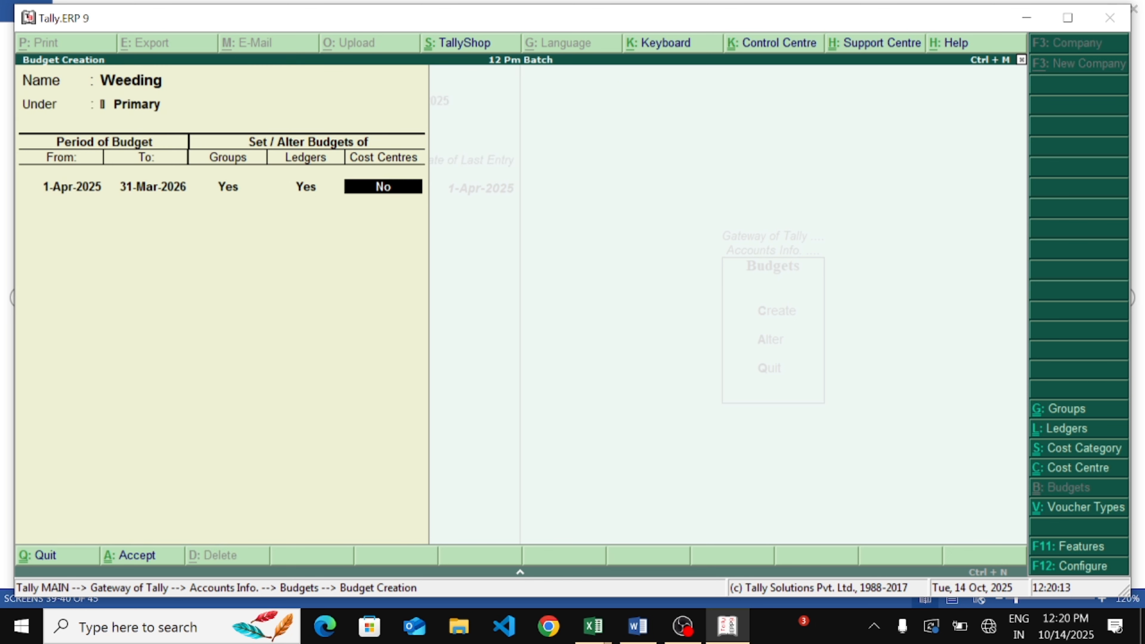
{"action": "key", "text": "Return"}
{"action": "key", "text": "Return"}
{"action": "key", "text": "Return"}
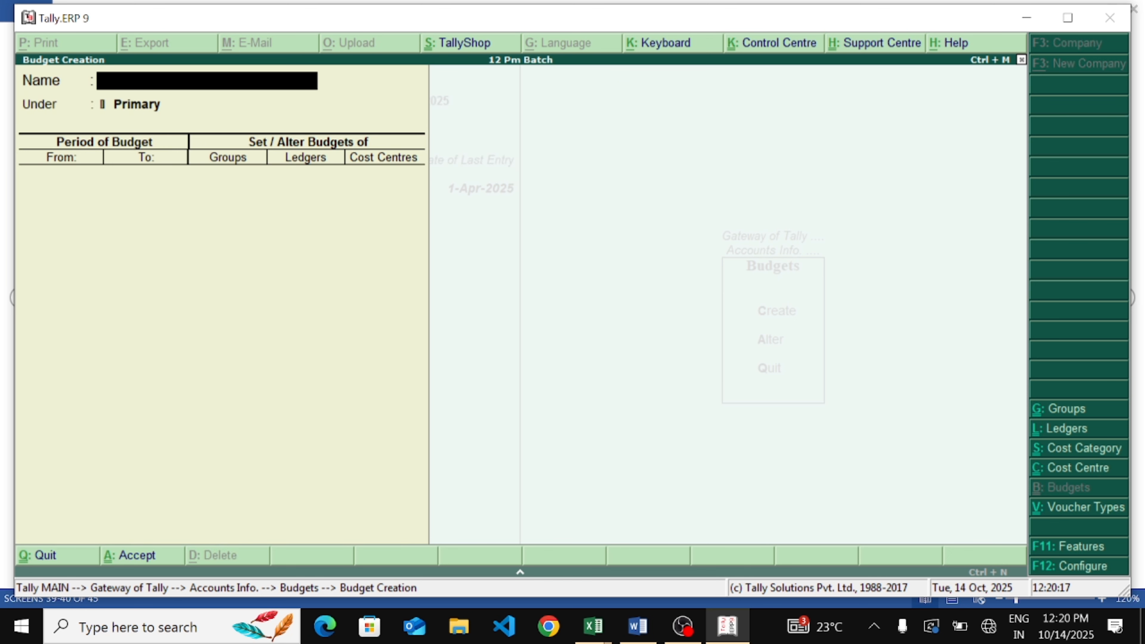
Exit budget creation, return to the Gateway of Tally and open the Trial Balance from the Display menu
{"action": "key", "text": "Escape"}
{"action": "key", "text": "Return"}
{"action": "key", "text": "Escape"}
{"action": "key", "text": "Escape"}
{"action": "key", "text": "Escape"}
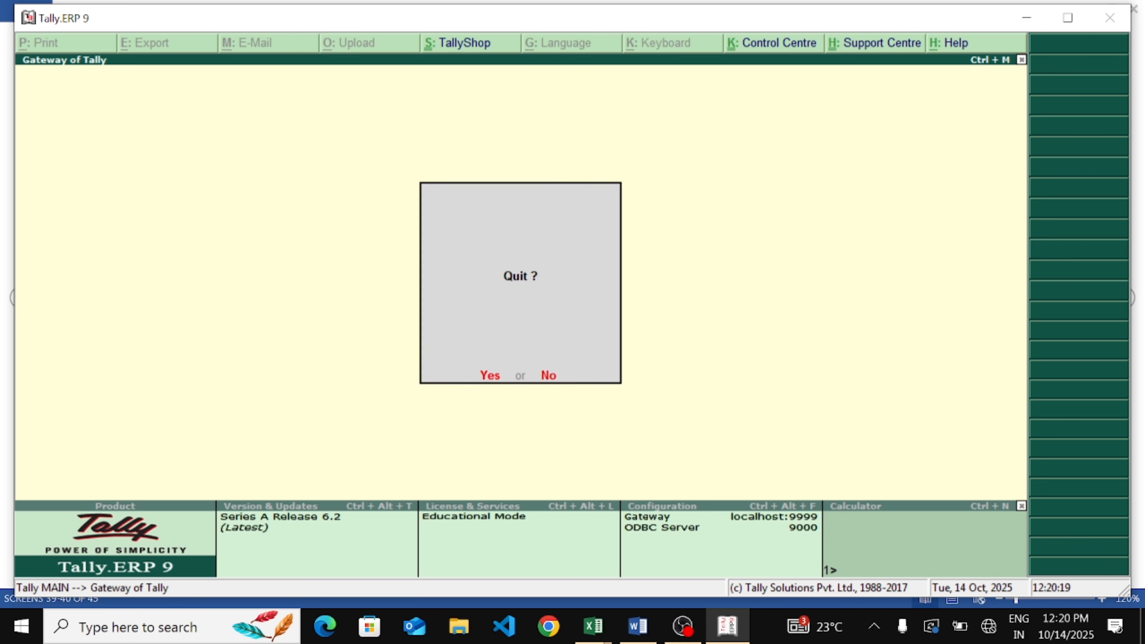
{"action": "key", "text": "Escape"}
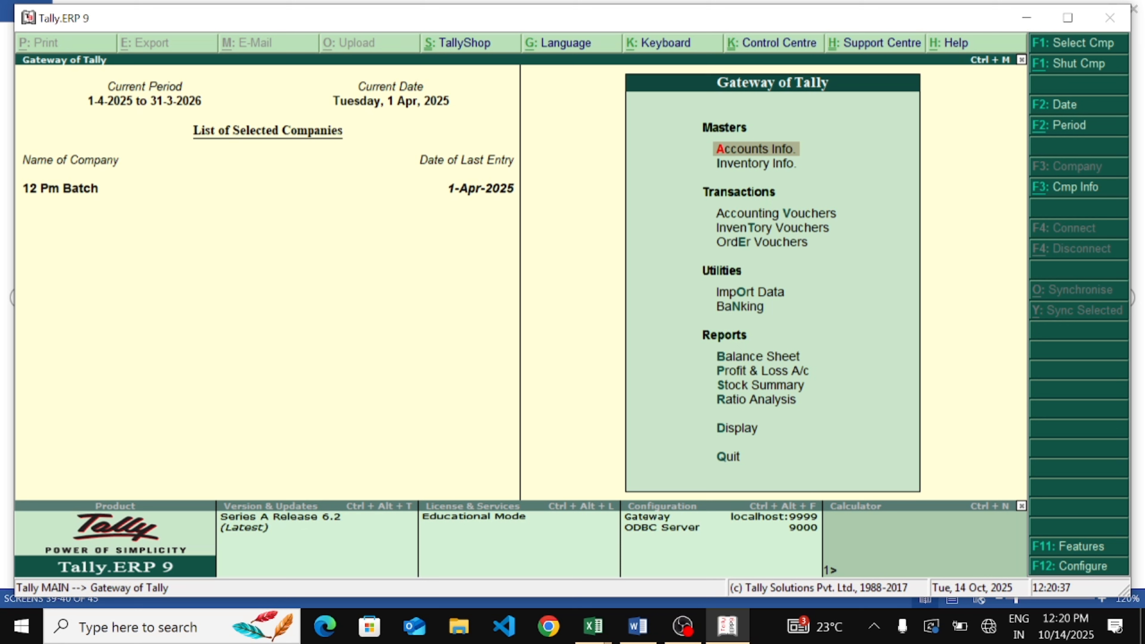
{"action": "key", "text": "Up"}
{"action": "key", "text": "Up"}
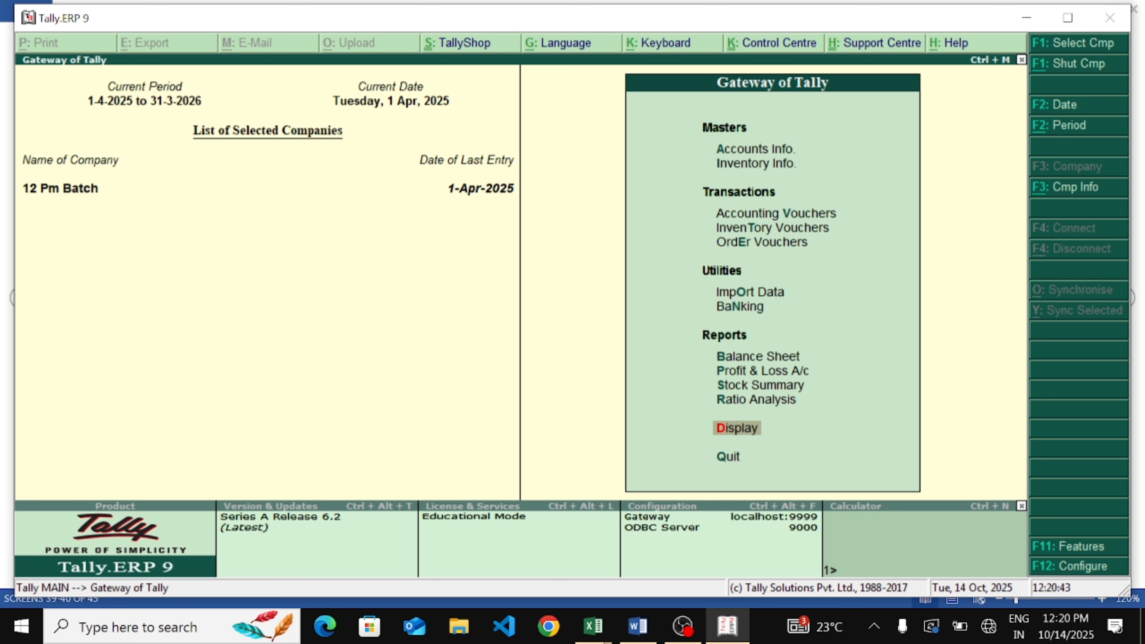
{"action": "key", "text": "Return"}
{"action": "key", "text": "Down"}
{"action": "key", "text": "Up"}
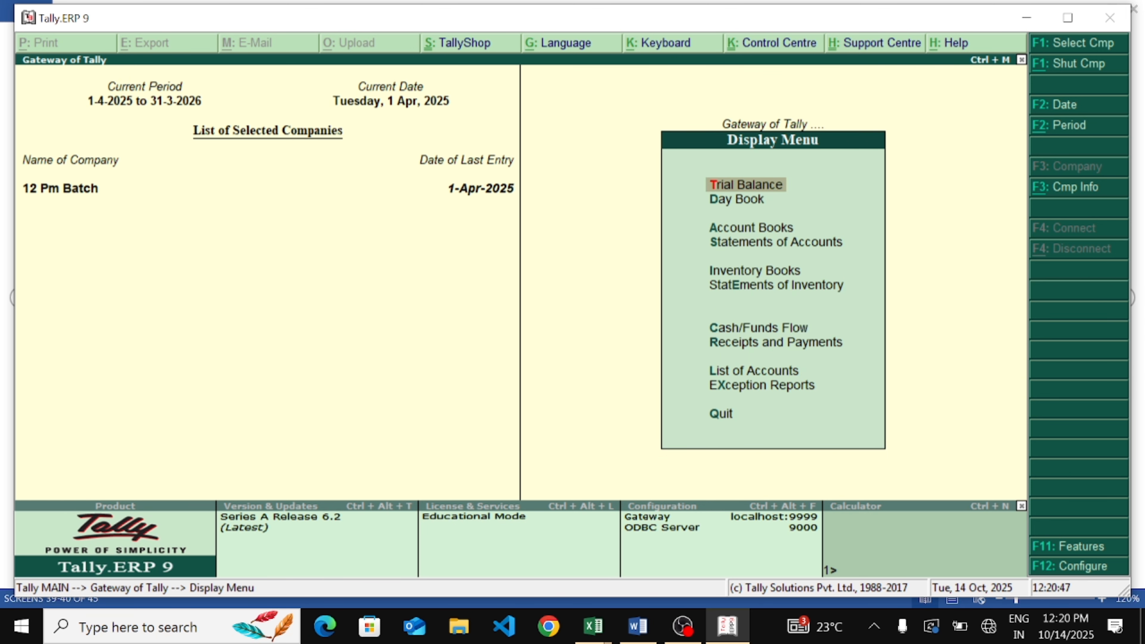
{"action": "key", "text": "Return"}
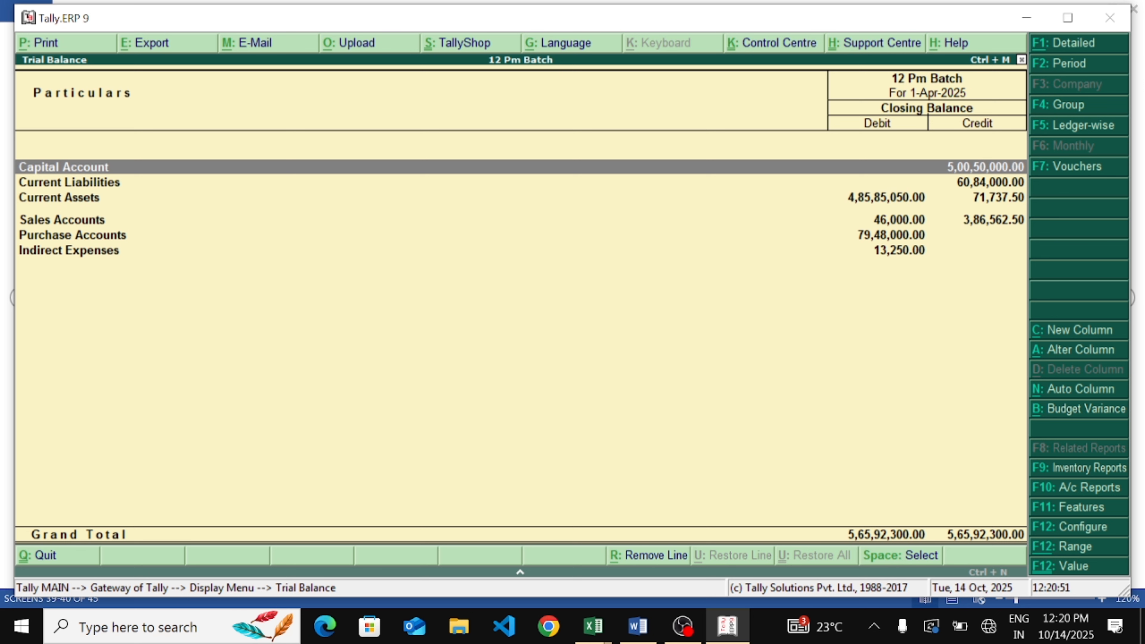
{"action": "left_click_drag", "start_coordinate": [231, 246], "coordinate": [356, 340]}
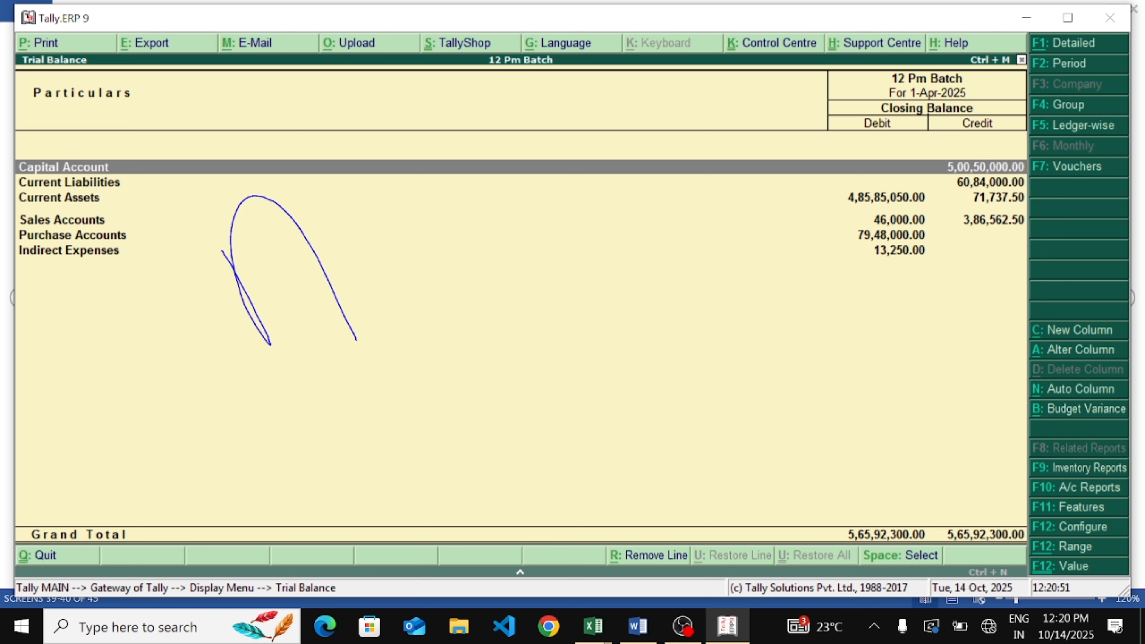
{"action": "left_click_drag", "start_coordinate": [252, 315], "coordinate": [305, 259]}
{"action": "left_click_drag", "start_coordinate": [331, 171], "coordinate": [399, 284]}
{"action": "mouse_move", "coordinate": [387, 146]}
{"action": "left_mouse_down"}
{"action": "mouse_move", "coordinate": [444, 237]}
{"action": "mouse_move", "coordinate": [489, 224]}
{"action": "left_mouse_up"}
{"action": "left_click_drag", "start_coordinate": [459, 176], "coordinate": [416, 230]}
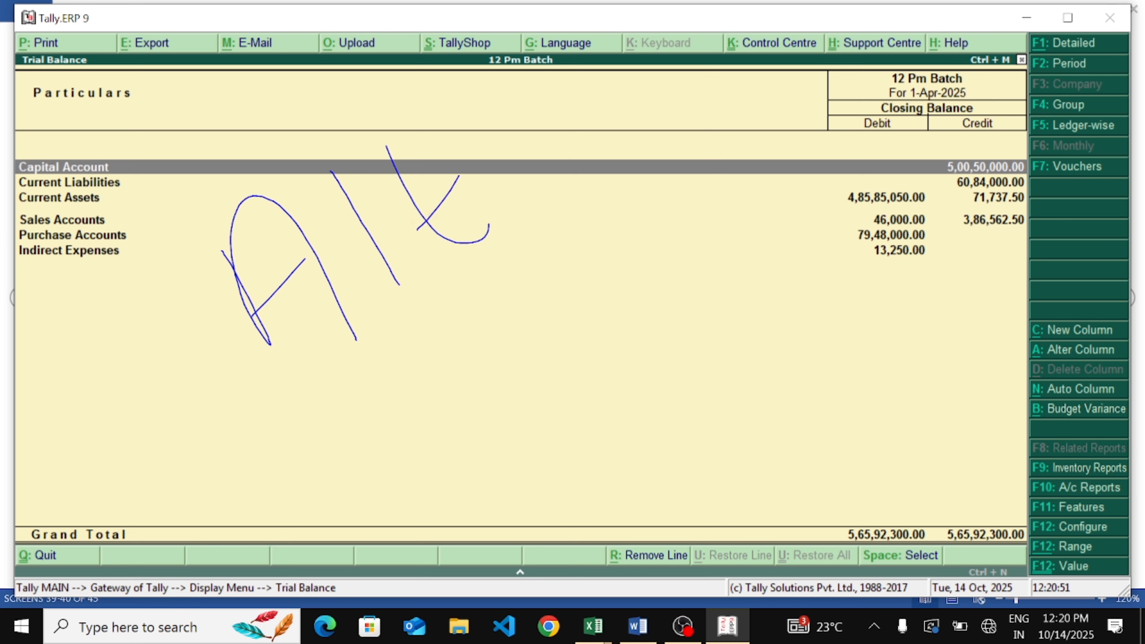
{"action": "left_click_drag", "start_coordinate": [479, 112], "coordinate": [536, 208]}
{"action": "left_click_drag", "start_coordinate": [549, 118], "coordinate": [496, 187]}
{"action": "mouse_move", "coordinate": [544, 87]}
{"action": "left_mouse_down"}
{"action": "mouse_move", "coordinate": [603, 158]}
{"action": "mouse_move", "coordinate": [638, 116]}
{"action": "mouse_move", "coordinate": [586, 205]}
{"action": "left_mouse_up"}
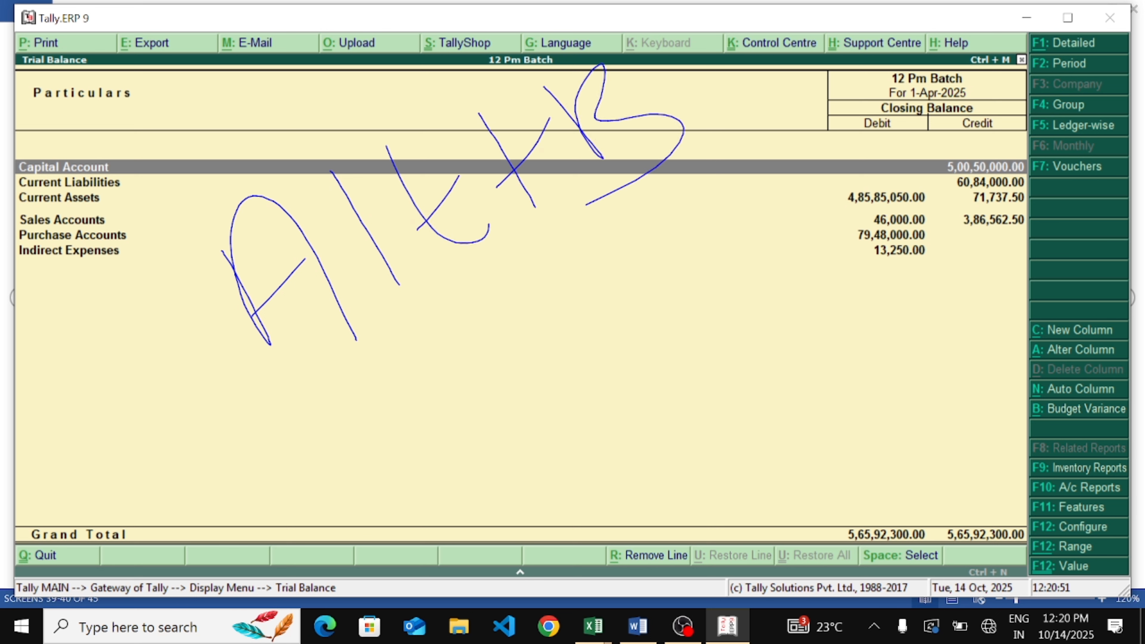
{"action": "mouse_move", "coordinate": [649, 171]}
{"action": "left_mouse_down"}
{"action": "mouse_move", "coordinate": [705, 291]}
{"action": "mouse_move", "coordinate": [706, 356]}
{"action": "mouse_move", "coordinate": [679, 450]}
{"action": "left_mouse_up"}
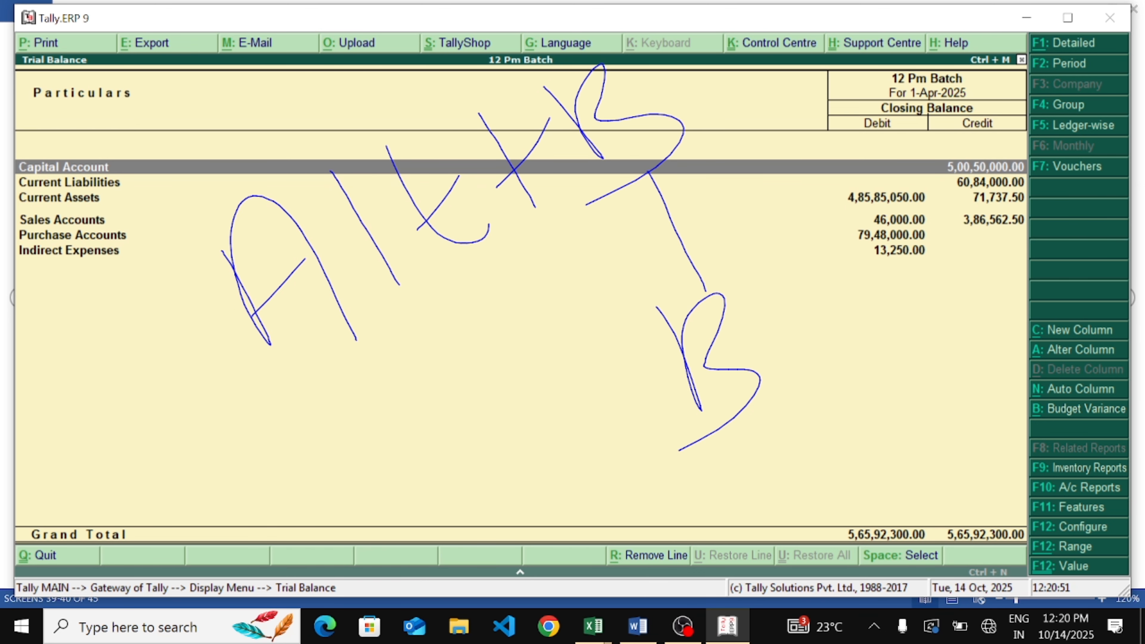
{"action": "key", "text": "Escape"}
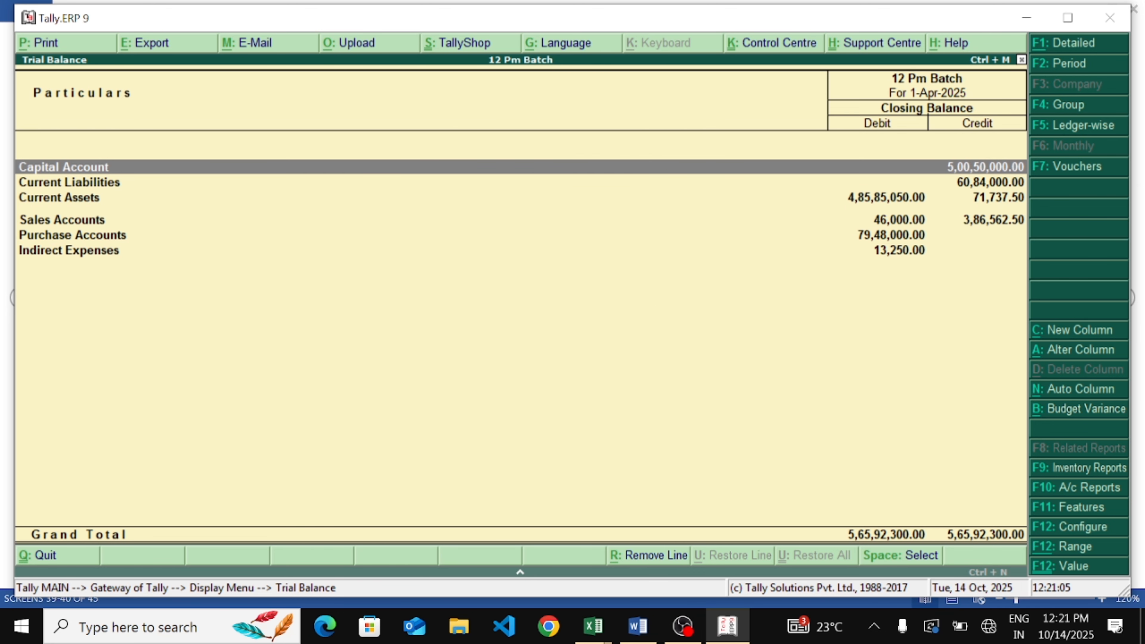
Show the Trial Balance's budget variance against the Weeding budget and drill into Indirect Expenses to review its ledgers
{"action": "key", "text": "alt+b"}
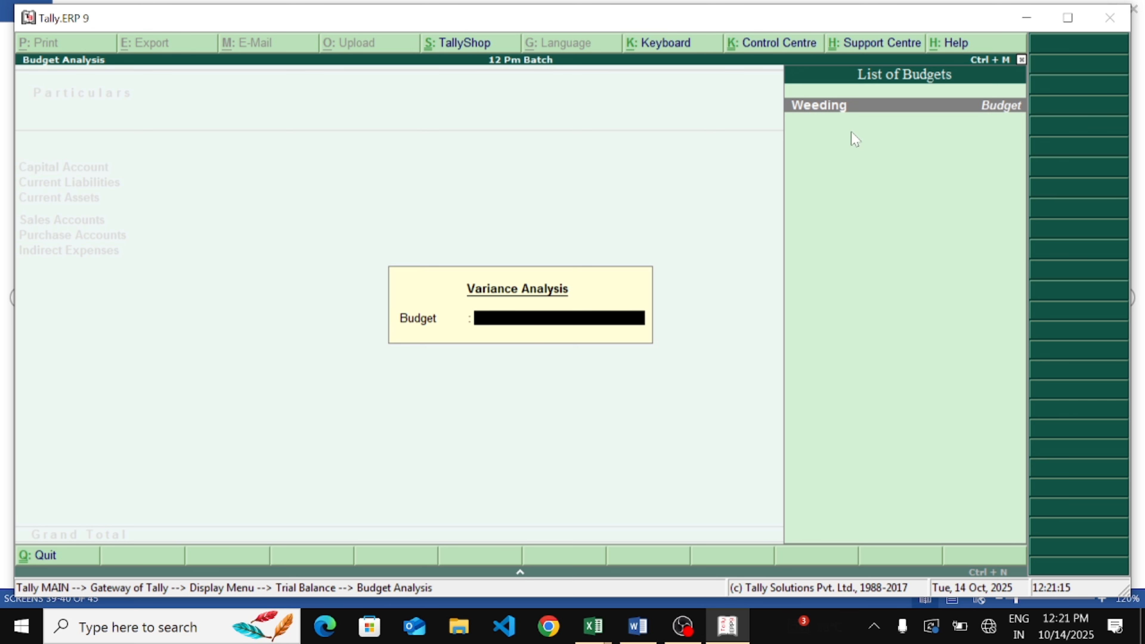
{"action": "key", "text": "Return"}
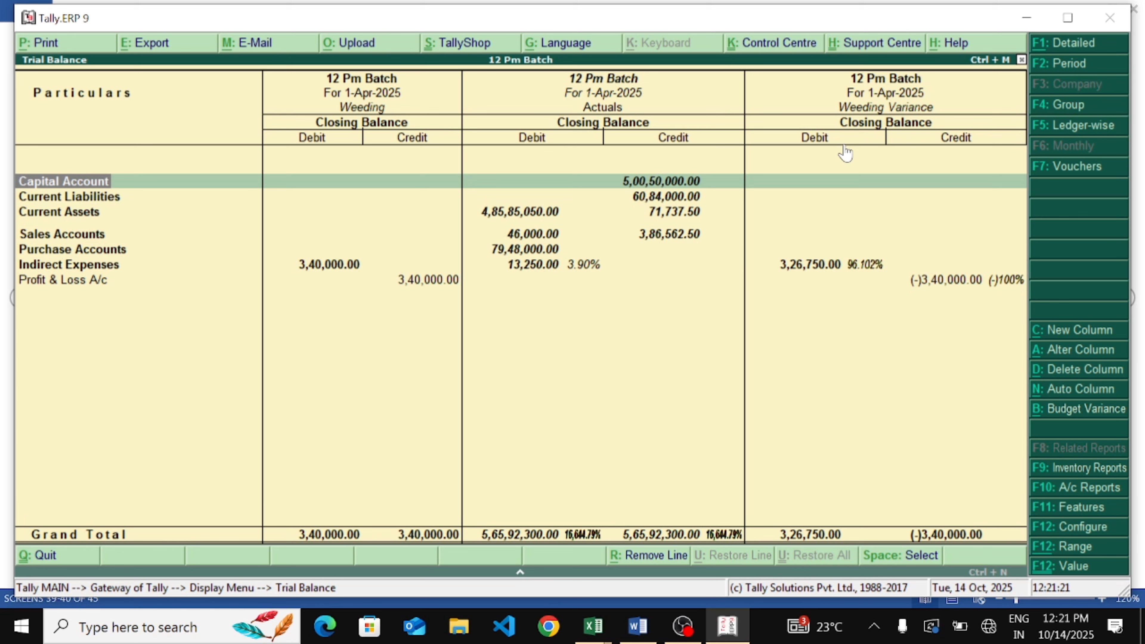
{"action": "key", "text": "Down"}
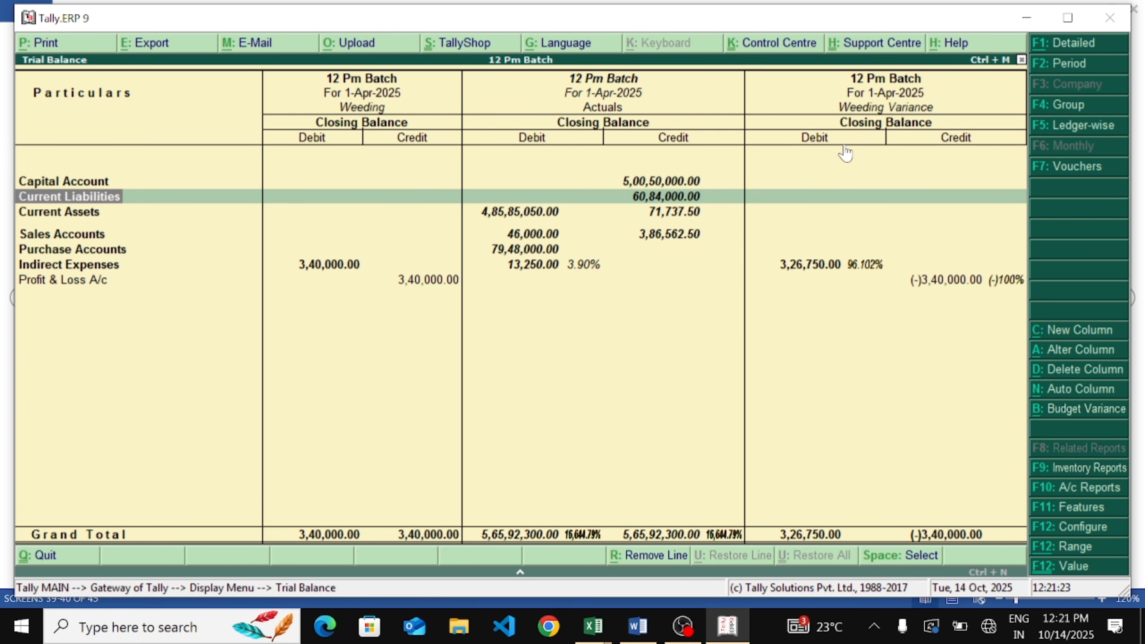
{"action": "key", "text": "Down"}
{"action": "key", "text": "Down"}
{"action": "key", "text": "Down"}
{"action": "key", "text": "Down"}
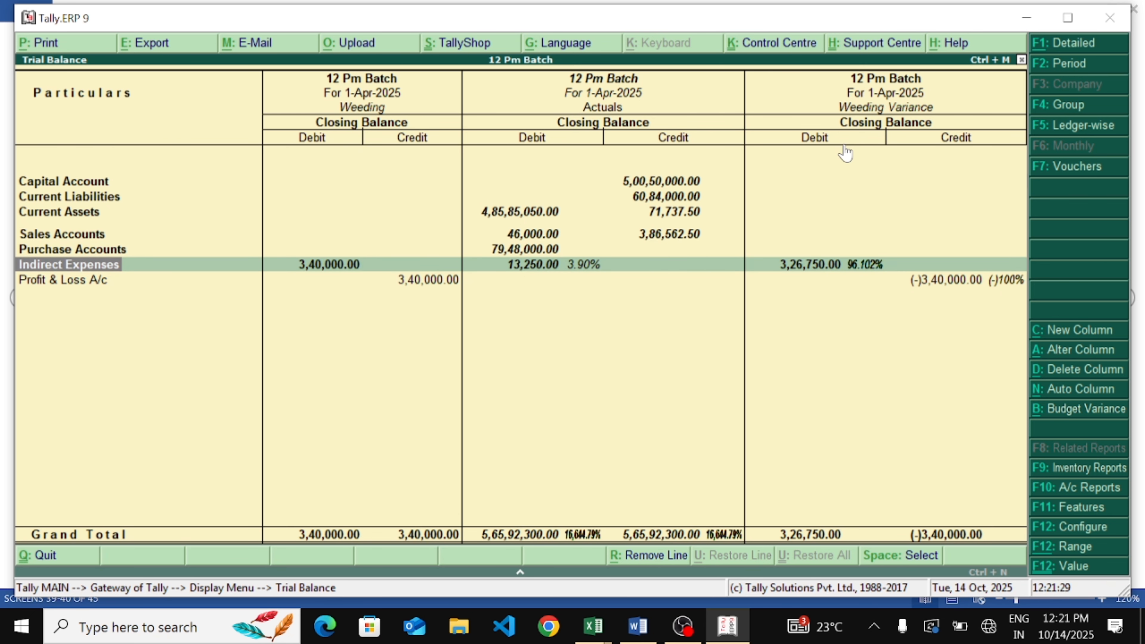
{"action": "key", "text": "Return"}
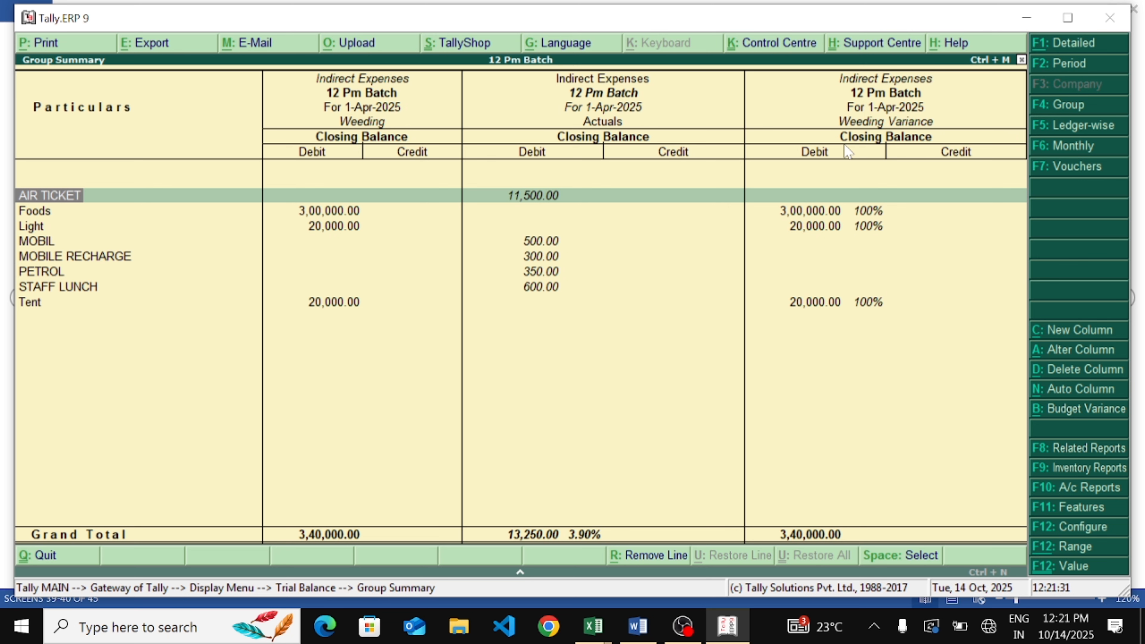
{"action": "key", "text": "Down"}
{"action": "key", "text": "Down"}
{"action": "key", "text": "Down"}
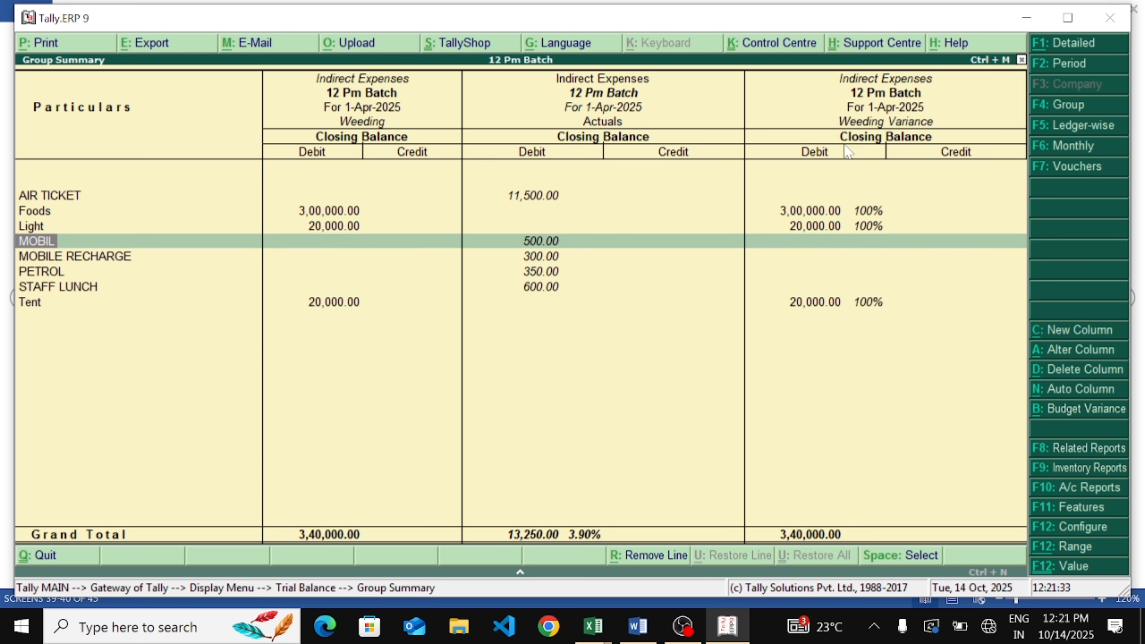
{"action": "key", "text": "Up"}
{"action": "key", "text": "Up"}
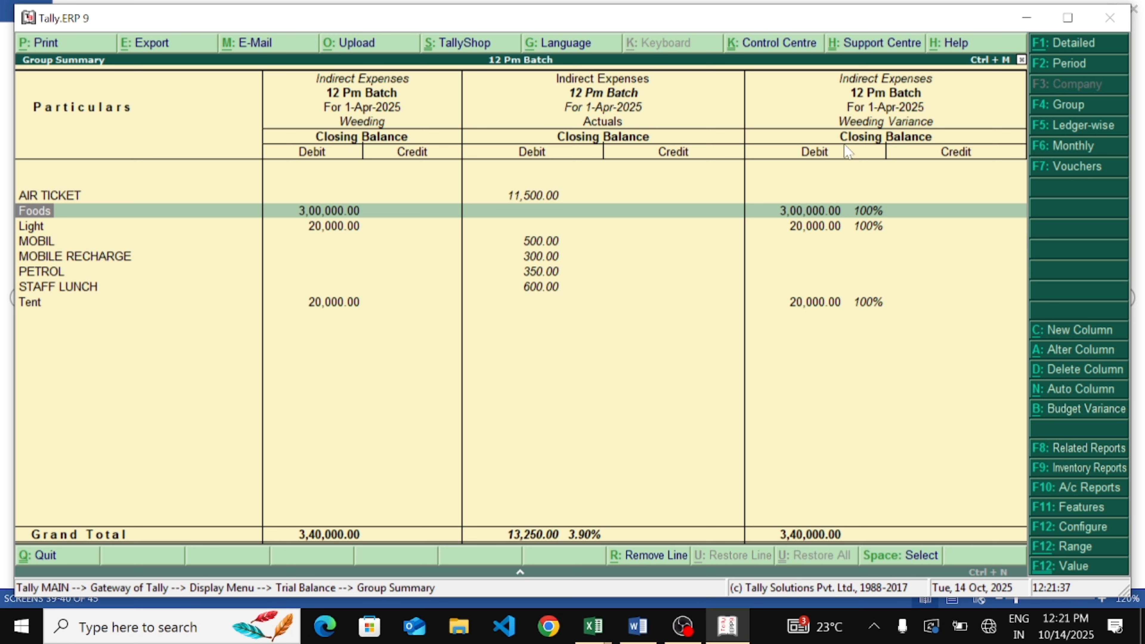
{"action": "left_click_drag", "start_coordinate": [364, 205], "coordinate": [484, 162]}
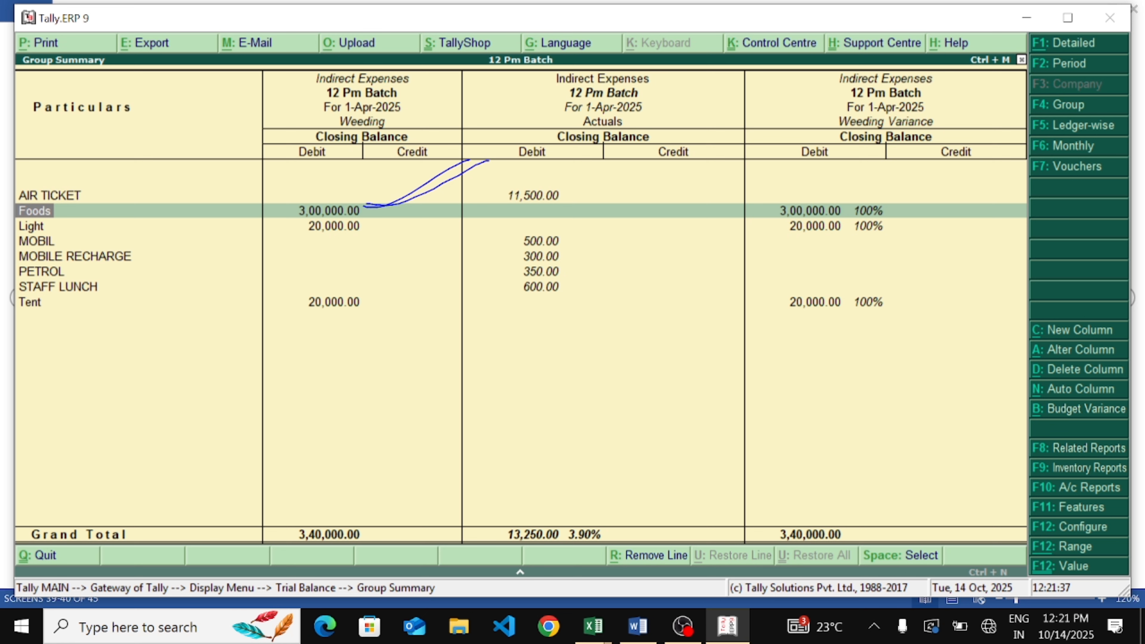
{"action": "mouse_move", "coordinate": [361, 223]}
{"action": "left_mouse_down"}
{"action": "mouse_move", "coordinate": [426, 225]}
{"action": "mouse_move", "coordinate": [476, 204]}
{"action": "left_mouse_up"}
{"action": "mouse_move", "coordinate": [325, 302]}
{"action": "left_mouse_down"}
{"action": "mouse_move", "coordinate": [464, 264]}
{"action": "mouse_move", "coordinate": [442, 284]}
{"action": "mouse_move", "coordinate": [459, 274]}
{"action": "left_mouse_up"}
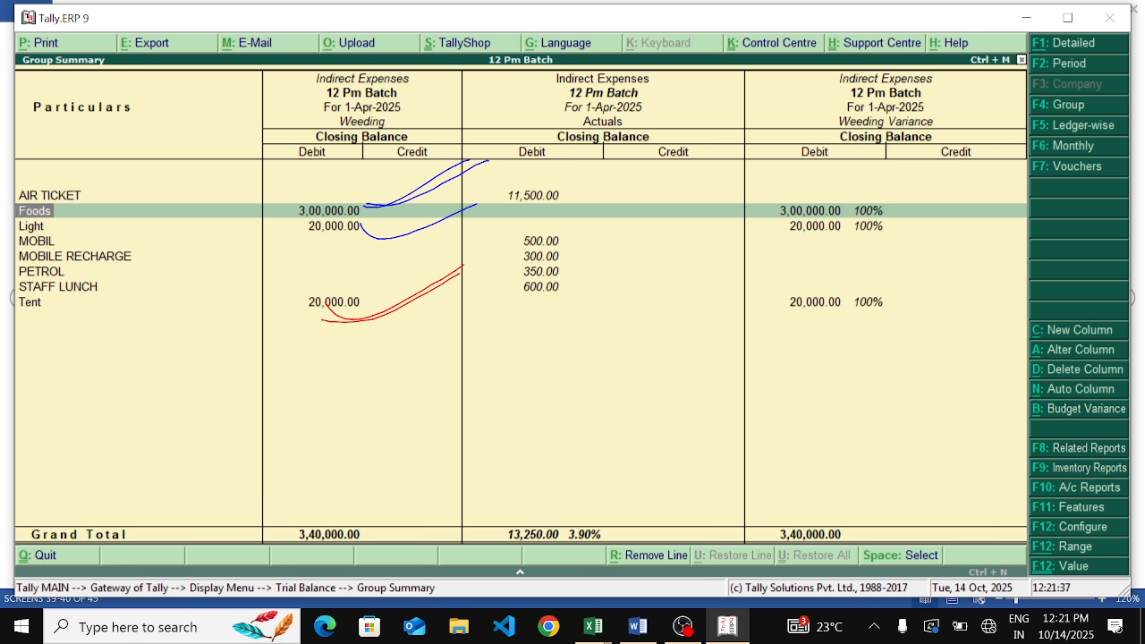
{"action": "mouse_move", "coordinate": [722, 187]}
{"action": "left_mouse_down"}
{"action": "mouse_move", "coordinate": [605, 190]}
{"action": "mouse_move", "coordinate": [733, 352]}
{"action": "mouse_move", "coordinate": [627, 182]}
{"action": "mouse_move", "coordinate": [583, 200]}
{"action": "left_mouse_up"}
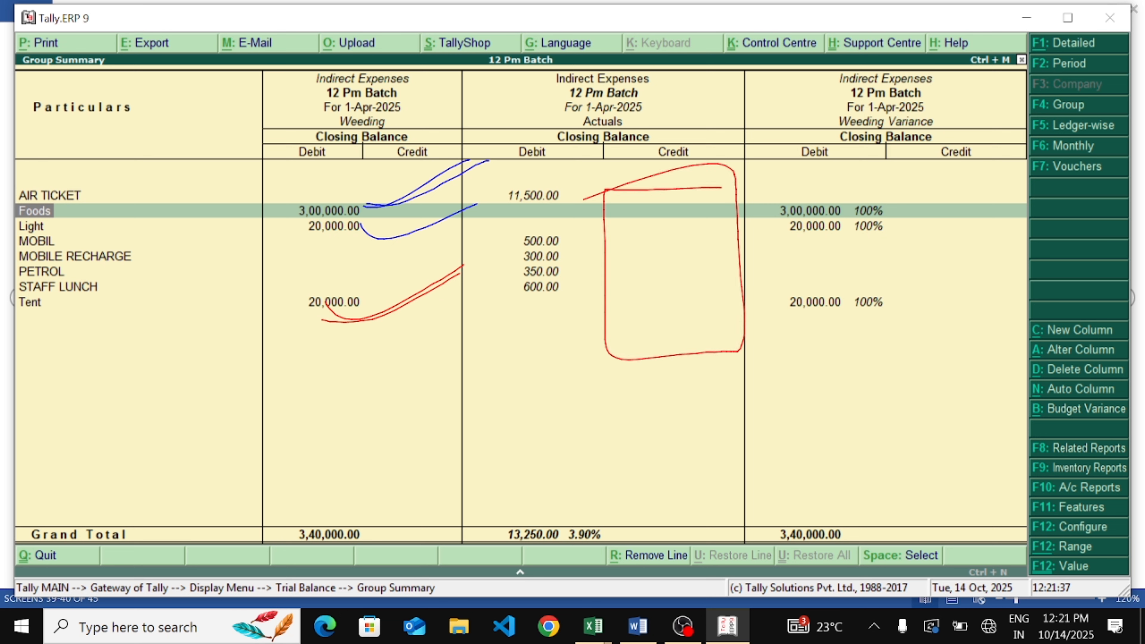
{"action": "mouse_move", "coordinate": [935, 188]}
{"action": "left_mouse_down"}
{"action": "mouse_move", "coordinate": [822, 178]}
{"action": "mouse_move", "coordinate": [938, 207]}
{"action": "mouse_move", "coordinate": [872, 171]}
{"action": "left_mouse_up"}
{"action": "mouse_move", "coordinate": [917, 286]}
{"action": "left_mouse_down"}
{"action": "mouse_move", "coordinate": [854, 278]}
{"action": "mouse_move", "coordinate": [947, 315]}
{"action": "mouse_move", "coordinate": [819, 278]}
{"action": "left_mouse_up"}
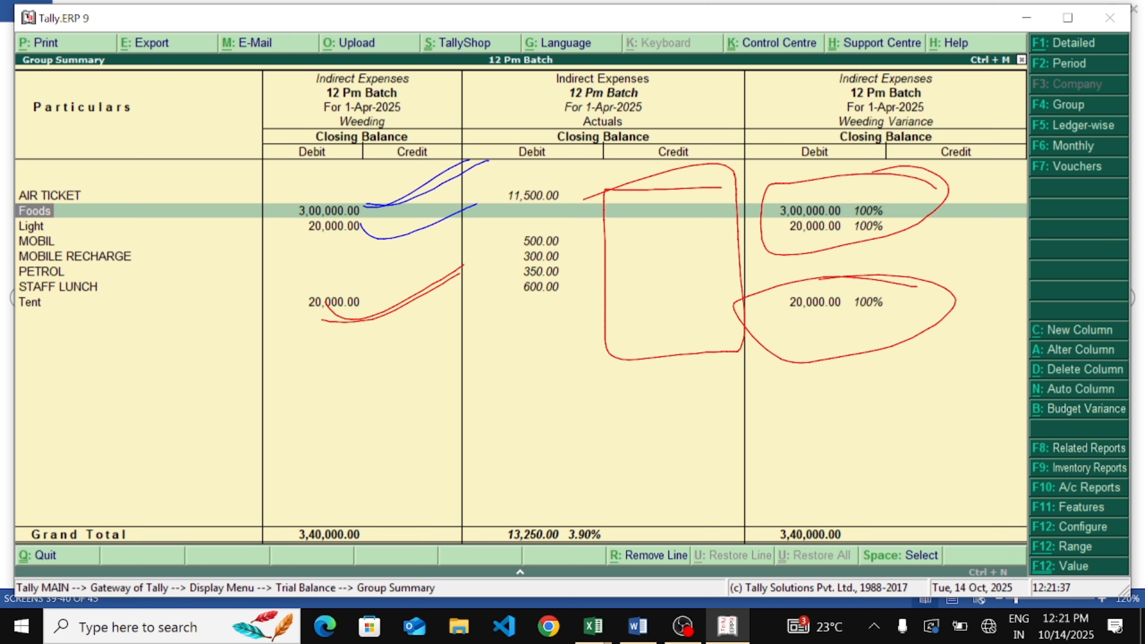
{"action": "mouse_move", "coordinate": [703, 172]}
{"action": "left_mouse_down"}
{"action": "mouse_move", "coordinate": [575, 185]}
{"action": "mouse_move", "coordinate": [672, 374]}
{"action": "mouse_move", "coordinate": [677, 167]}
{"action": "mouse_move", "coordinate": [577, 202]}
{"action": "left_mouse_up"}
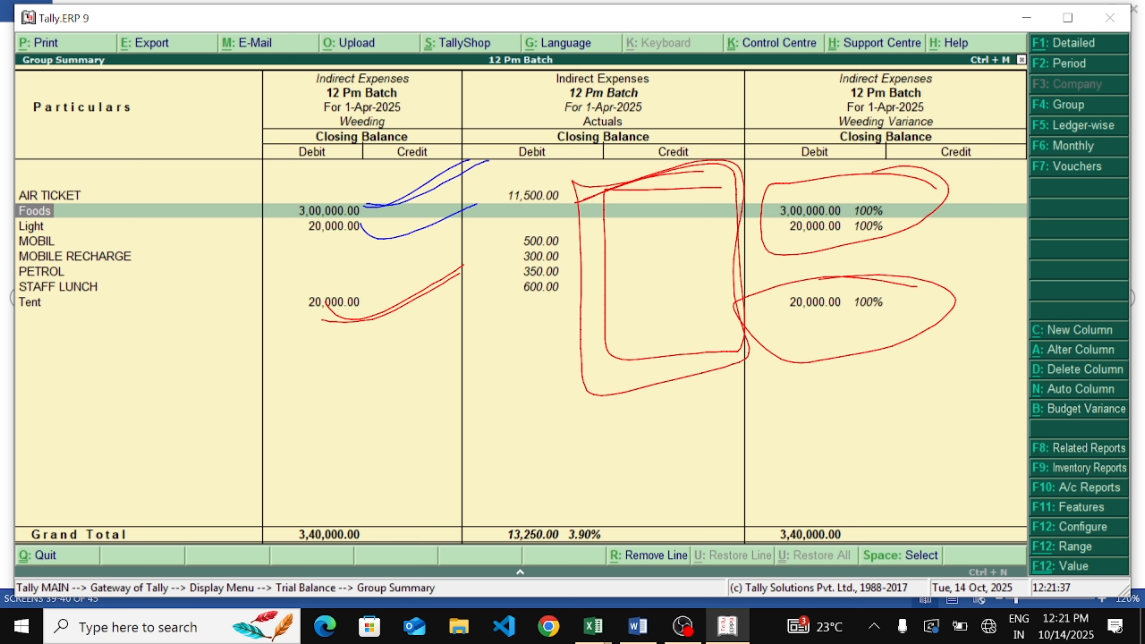
{"action": "mouse_move", "coordinate": [944, 255]}
{"action": "left_mouse_down"}
{"action": "mouse_move", "coordinate": [762, 270]}
{"action": "mouse_move", "coordinate": [919, 261]}
{"action": "mouse_move", "coordinate": [895, 252]}
{"action": "left_mouse_up"}
{"action": "mouse_move", "coordinate": [952, 142]}
{"action": "left_mouse_down"}
{"action": "mouse_move", "coordinate": [739, 156]}
{"action": "mouse_move", "coordinate": [984, 185]}
{"action": "left_mouse_up"}
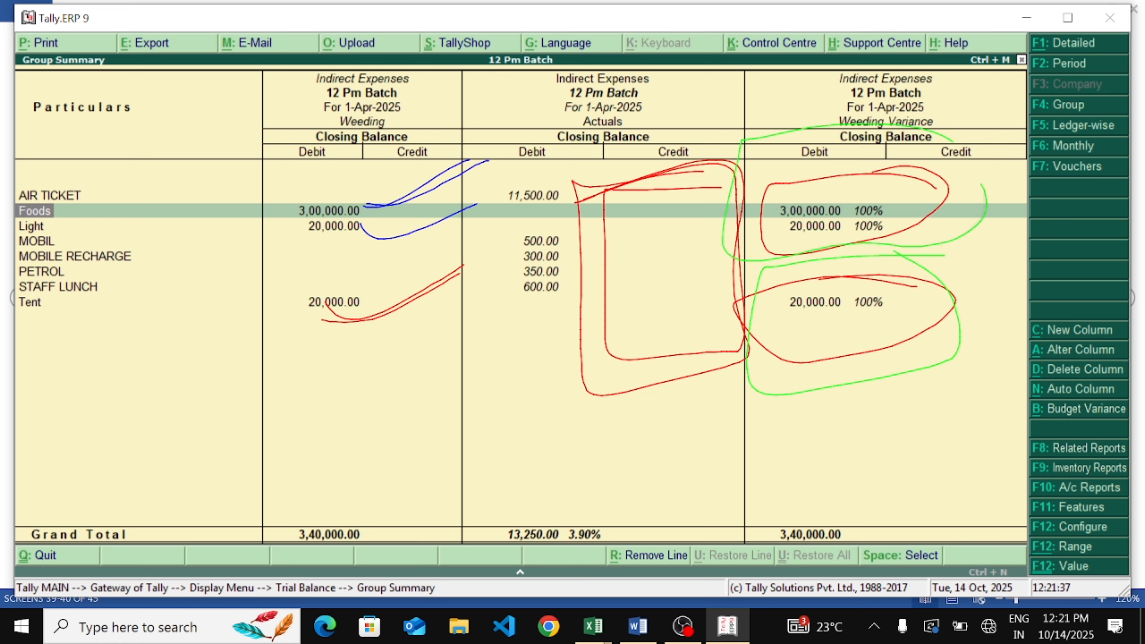
{"action": "left_click_drag", "start_coordinate": [818, 143], "coordinate": [983, 185]}
{"action": "mouse_move", "coordinate": [727, 180]}
{"action": "left_mouse_down"}
{"action": "mouse_move", "coordinate": [569, 188]}
{"action": "mouse_move", "coordinate": [713, 293]}
{"action": "mouse_move", "coordinate": [885, 208]}
{"action": "mouse_move", "coordinate": [877, 200]}
{"action": "left_mouse_up"}
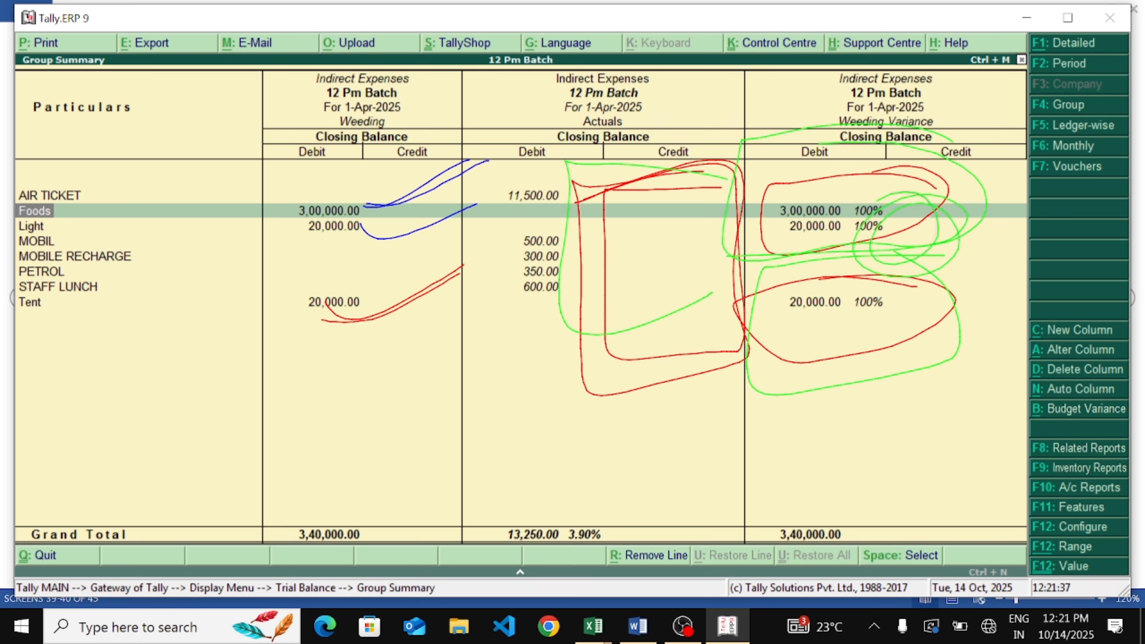
{"action": "mouse_move", "coordinate": [751, 437]}
{"action": "left_mouse_down"}
{"action": "mouse_move", "coordinate": [845, 453]}
{"action": "mouse_move", "coordinate": [823, 444]}
{"action": "mouse_move", "coordinate": [909, 373]}
{"action": "left_mouse_up"}
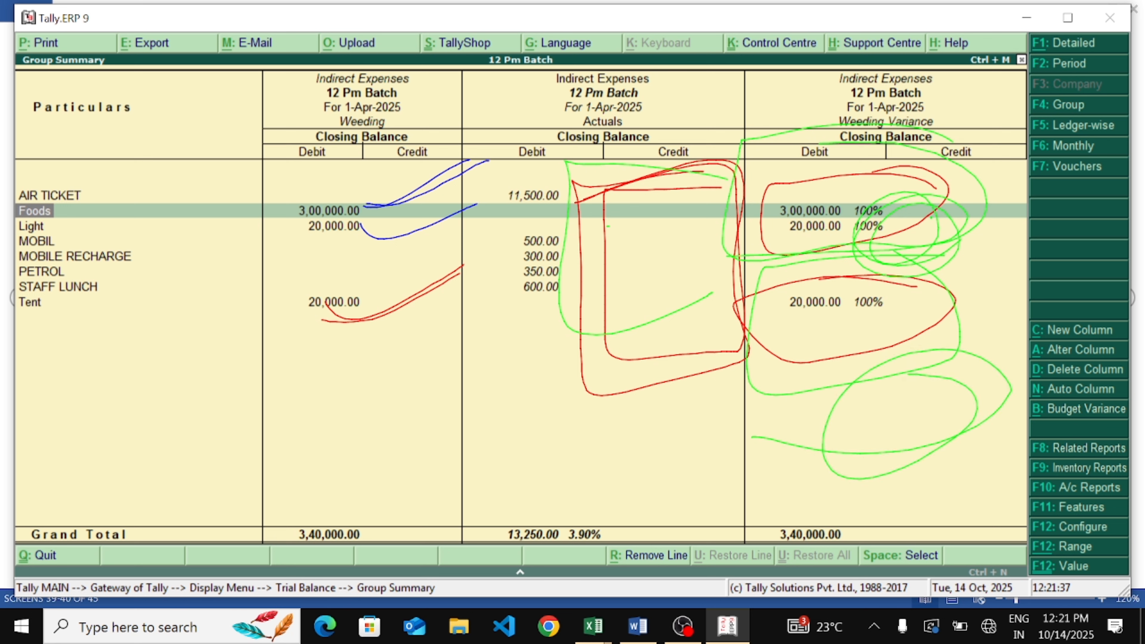
{"action": "left_click_drag", "start_coordinate": [608, 226], "coordinate": [679, 566]}
{"action": "mouse_move", "coordinate": [620, 321]}
{"action": "left_mouse_down"}
{"action": "mouse_move", "coordinate": [636, 424]}
{"action": "mouse_move", "coordinate": [710, 472]}
{"action": "left_mouse_up"}
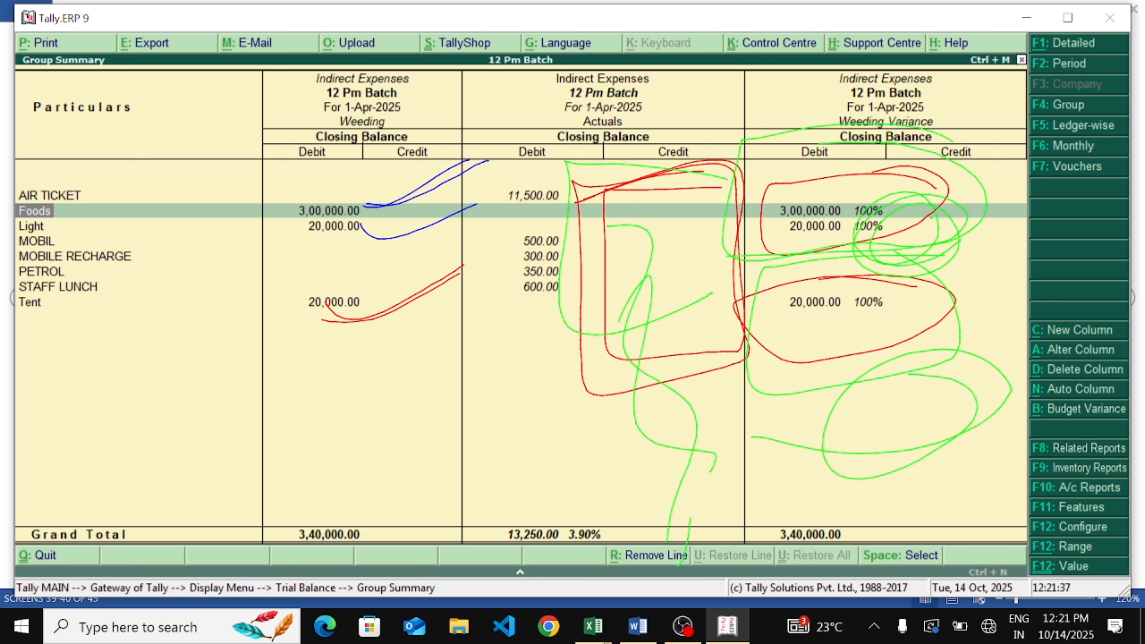
{"action": "mouse_move", "coordinate": [922, 237]}
{"action": "left_mouse_down"}
{"action": "mouse_move", "coordinate": [936, 235]}
{"action": "mouse_move", "coordinate": [943, 560]}
{"action": "mouse_move", "coordinate": [960, 459]}
{"action": "mouse_move", "coordinate": [983, 457]}
{"action": "left_mouse_up"}
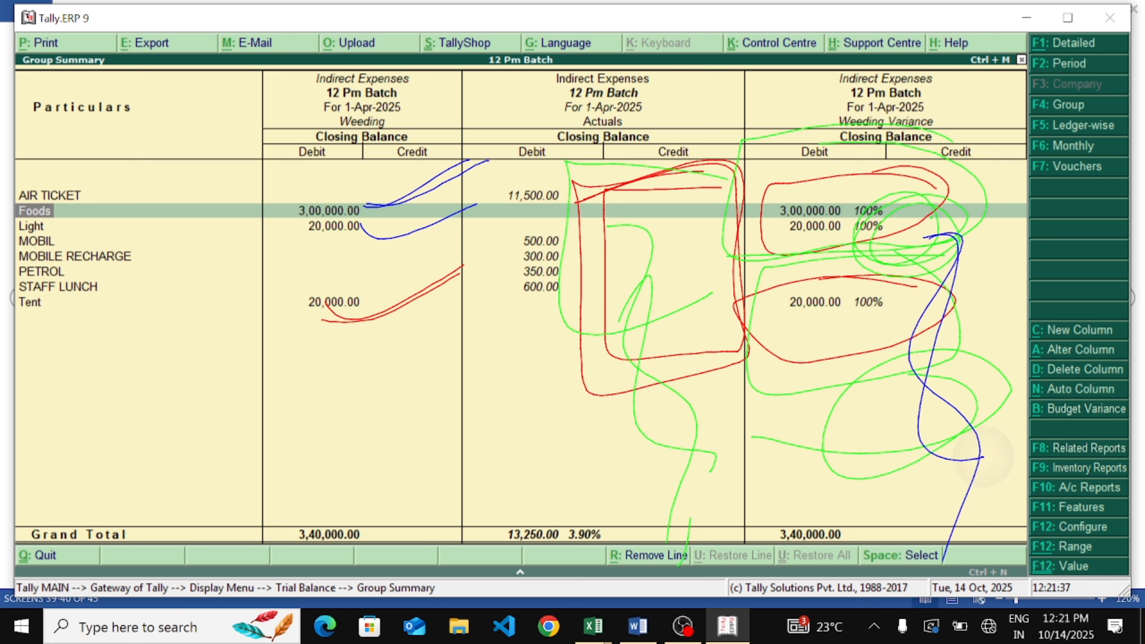
{"action": "mouse_move", "coordinate": [356, 138]}
{"action": "left_mouse_down"}
{"action": "mouse_move", "coordinate": [274, 285]}
{"action": "mouse_move", "coordinate": [388, 148]}
{"action": "mouse_move", "coordinate": [461, 262]}
{"action": "mouse_move", "coordinate": [214, 253]}
{"action": "left_mouse_up"}
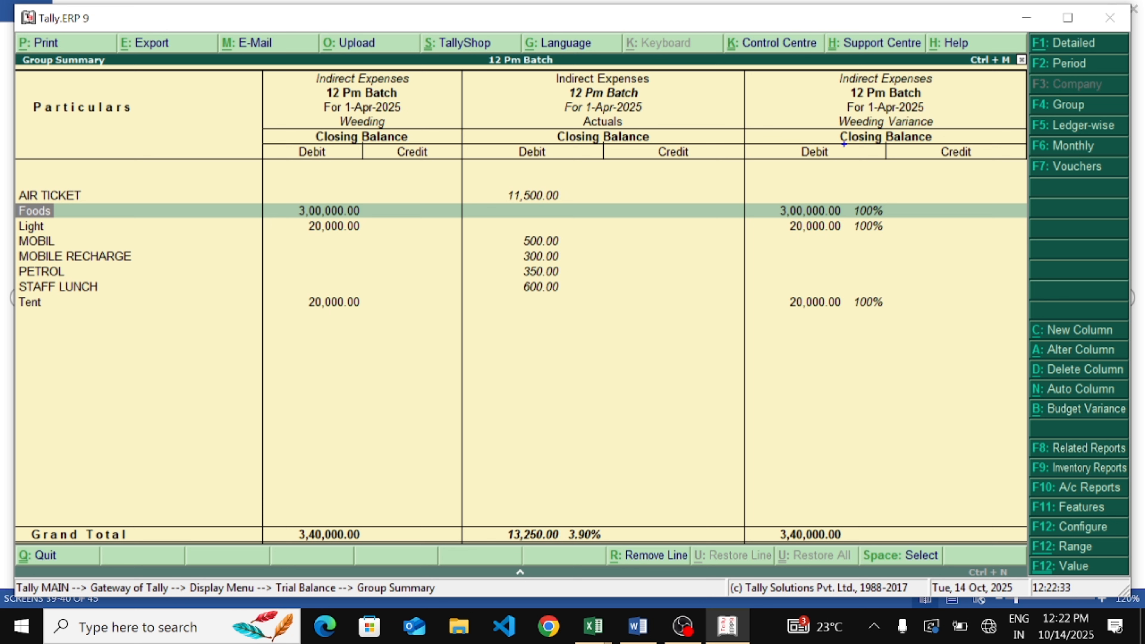
{"action": "mouse_move", "coordinate": [312, 175]}
{"action": "left_mouse_down"}
{"action": "mouse_move", "coordinate": [420, 291]}
{"action": "mouse_move", "coordinate": [222, 338]}
{"action": "left_mouse_up"}
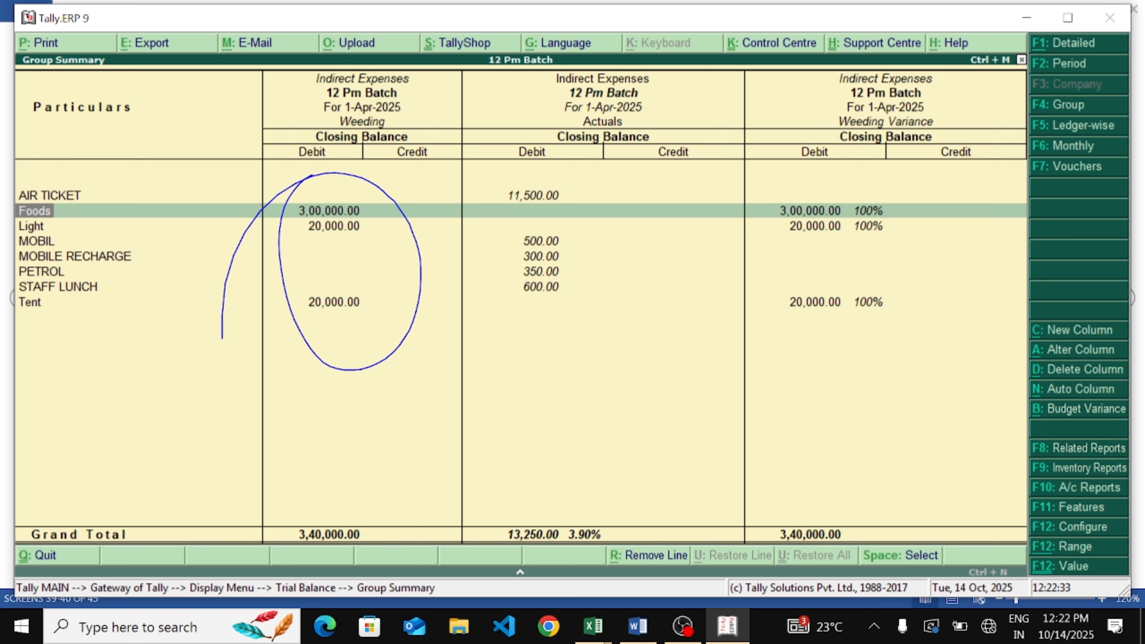
{"action": "mouse_move", "coordinate": [519, 160]}
{"action": "left_mouse_down"}
{"action": "mouse_move", "coordinate": [634, 276]}
{"action": "mouse_move", "coordinate": [397, 381]}
{"action": "left_mouse_up"}
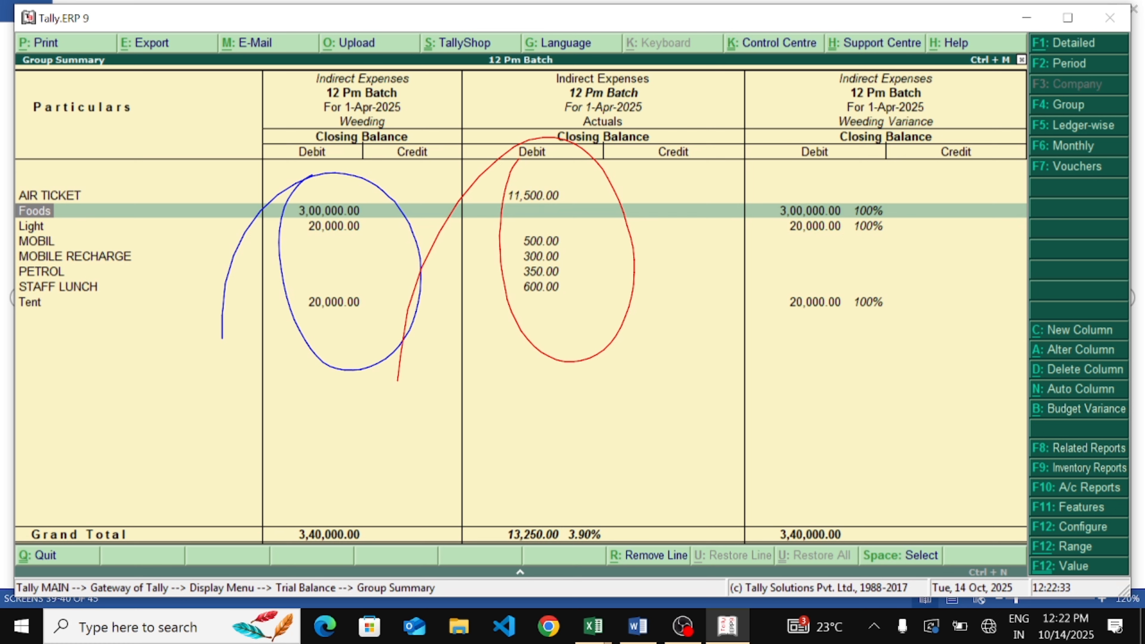
{"action": "mouse_move", "coordinate": [672, 140]}
{"action": "left_mouse_down"}
{"action": "mouse_move", "coordinate": [734, 194]}
{"action": "mouse_move", "coordinate": [627, 298]}
{"action": "mouse_move", "coordinate": [699, 194]}
{"action": "mouse_move", "coordinate": [717, 223]}
{"action": "mouse_move", "coordinate": [710, 247]}
{"action": "mouse_move", "coordinate": [623, 371]}
{"action": "left_mouse_up"}
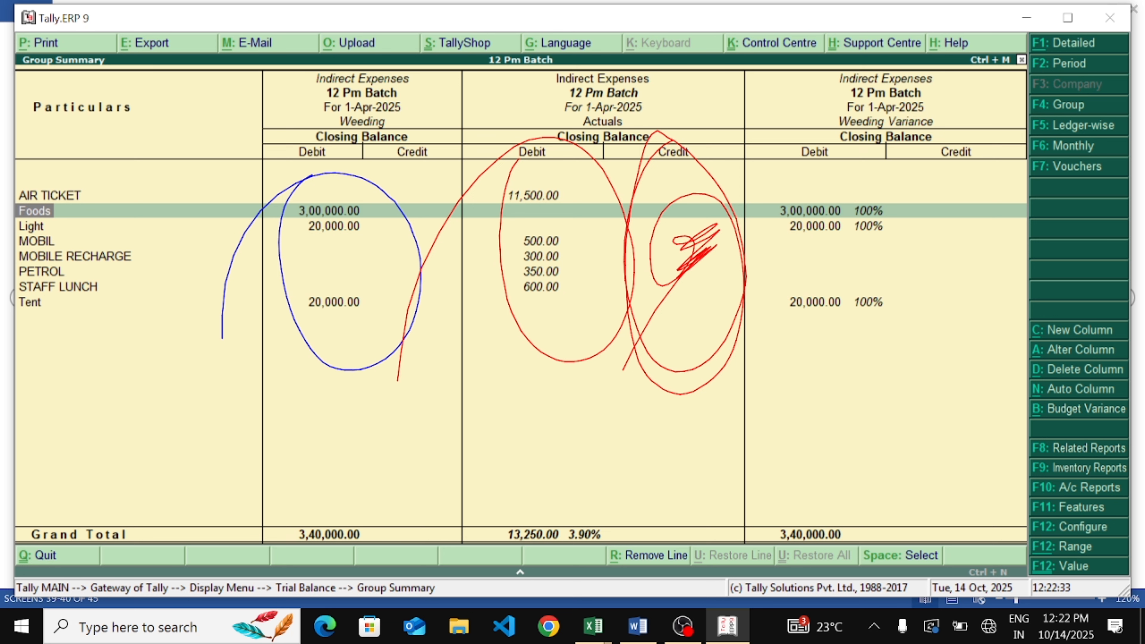
{"action": "mouse_move", "coordinate": [677, 178]}
{"action": "left_mouse_down"}
{"action": "mouse_move", "coordinate": [719, 321]}
{"action": "mouse_move", "coordinate": [667, 248]}
{"action": "left_mouse_up"}
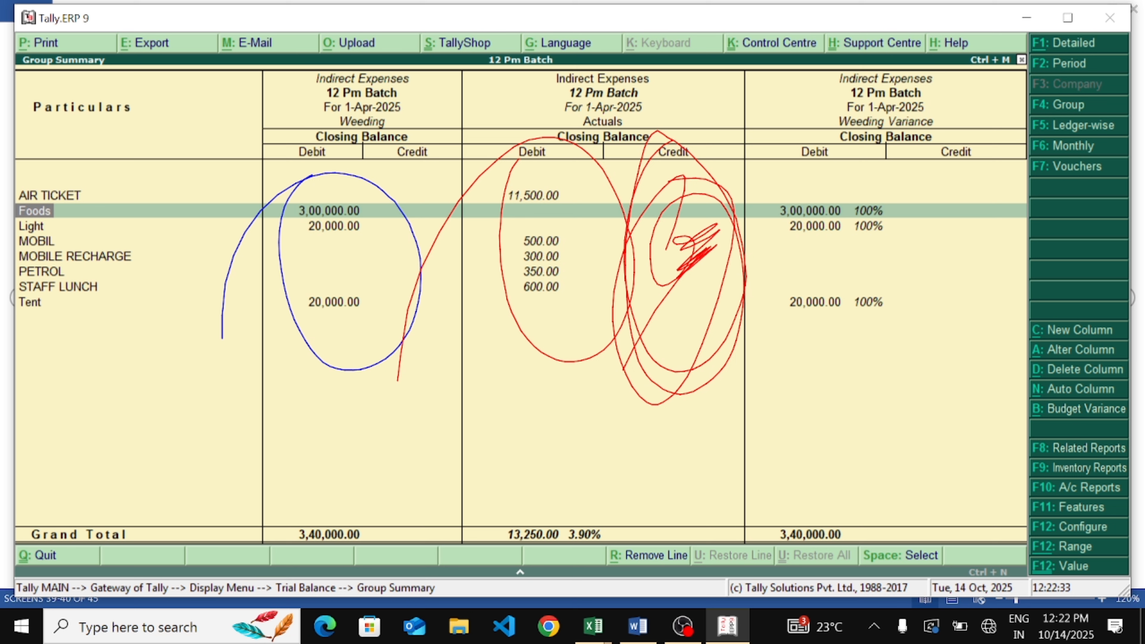
{"action": "mouse_move", "coordinate": [822, 161]}
{"action": "left_mouse_down"}
{"action": "mouse_move", "coordinate": [760, 311]}
{"action": "mouse_move", "coordinate": [900, 194]}
{"action": "mouse_move", "coordinate": [758, 205]}
{"action": "left_mouse_up"}
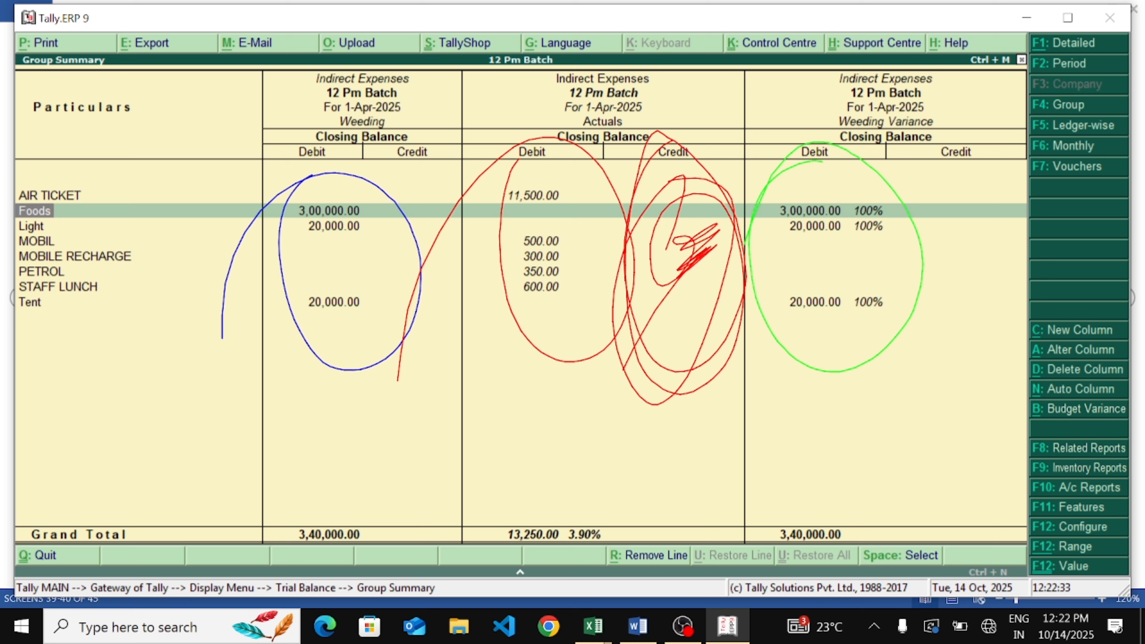
{"action": "left_click_drag", "start_coordinate": [292, 385], "coordinate": [443, 377]}
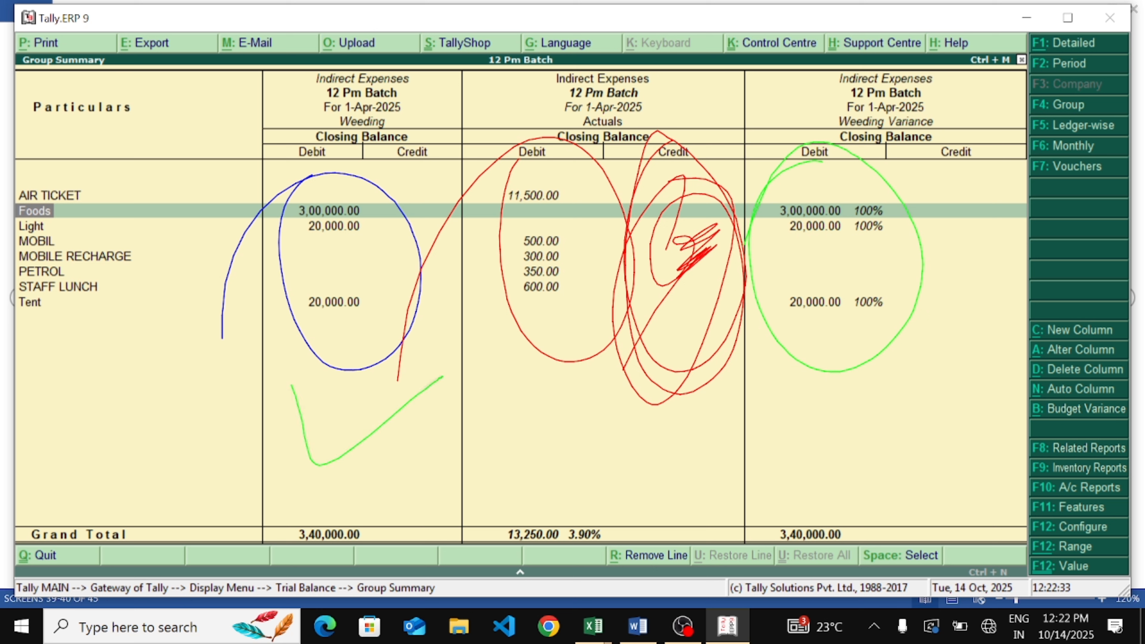
{"action": "mouse_move", "coordinate": [536, 402]}
{"action": "left_mouse_down"}
{"action": "mouse_move", "coordinate": [656, 444]}
{"action": "mouse_move", "coordinate": [748, 385]}
{"action": "left_mouse_up"}
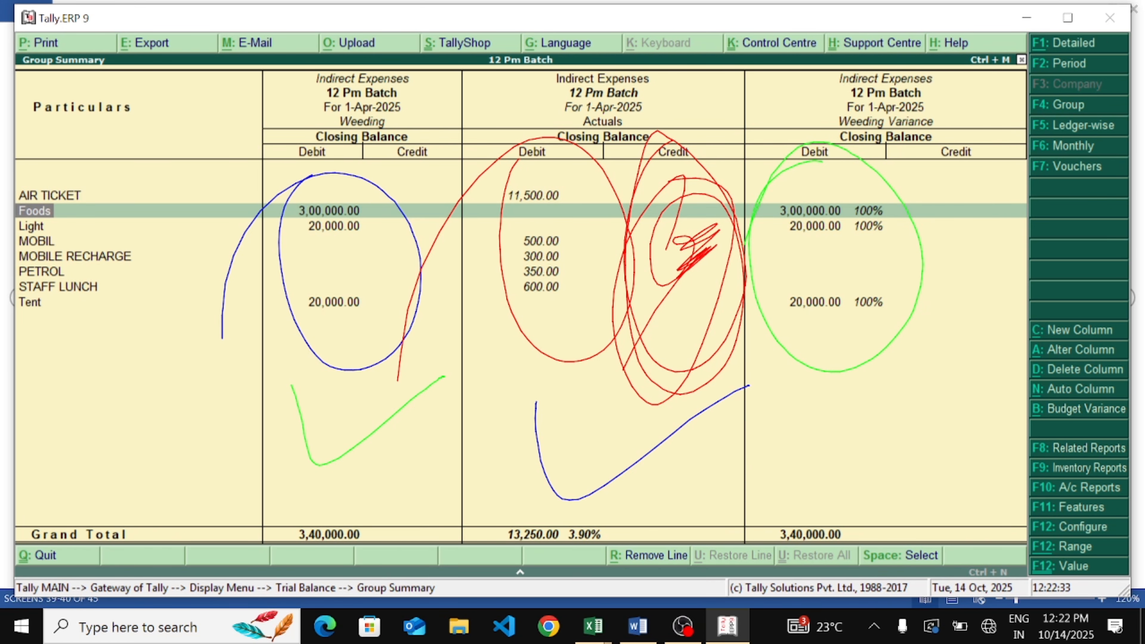
Leave the Trial Balance report, return to the Gateway of Tally and start a new Journal voucher
{"action": "mouse_move", "coordinate": [859, 386]}
{"action": "left_mouse_down"}
{"action": "mouse_move", "coordinate": [836, 402]}
{"action": "mouse_move", "coordinate": [1033, 339]}
{"action": "left_mouse_up"}
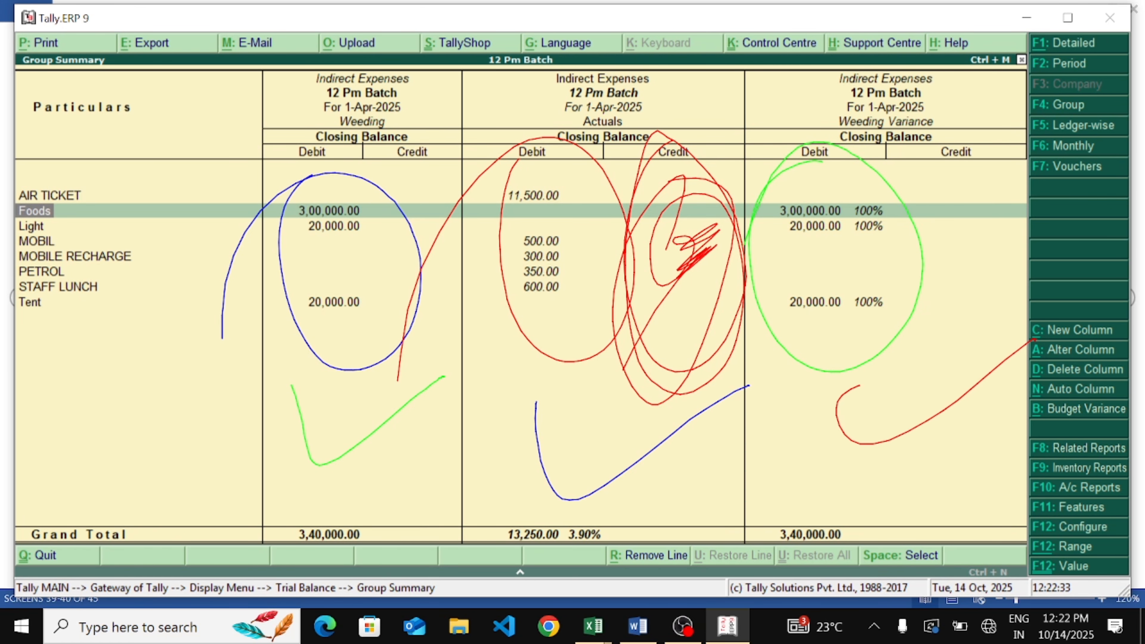
{"action": "key", "text": "Escape"}
{"action": "key", "text": "Escape"}
{"action": "key", "text": "Escape"}
{"action": "key", "text": "Escape"}
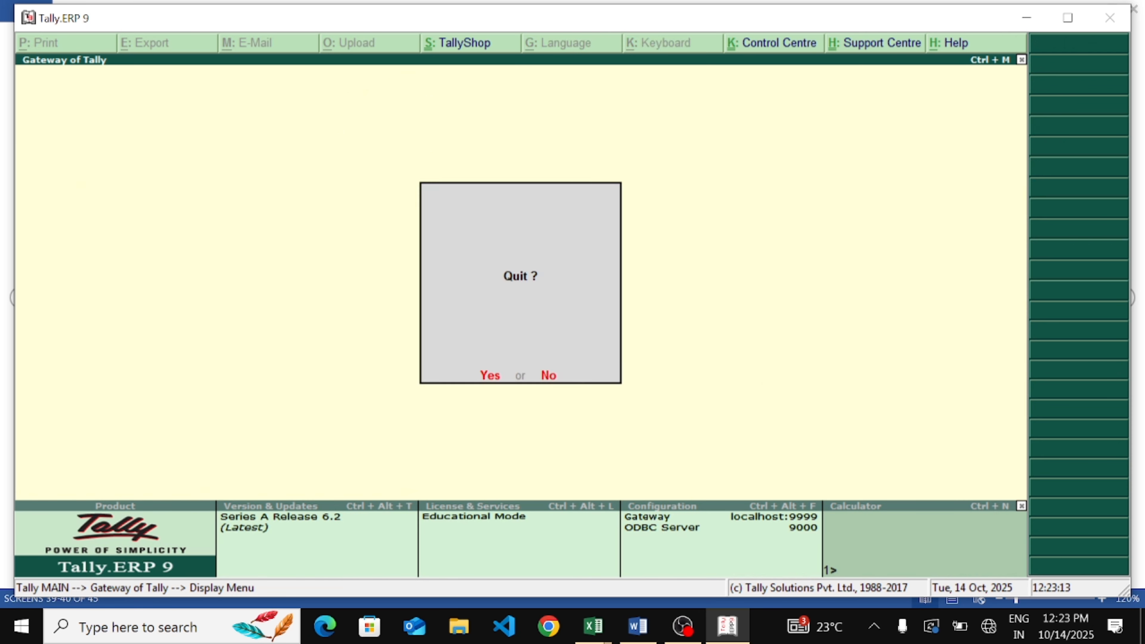
{"action": "key", "text": "Escape"}
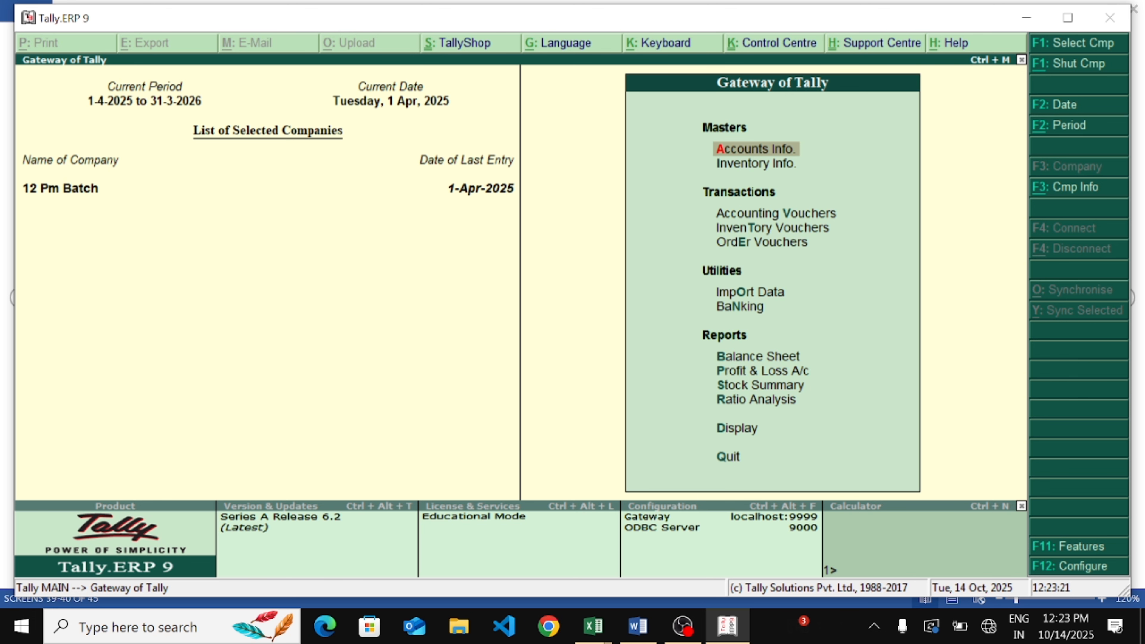
{"action": "key", "text": "Down"}
{"action": "key", "text": "Down"}
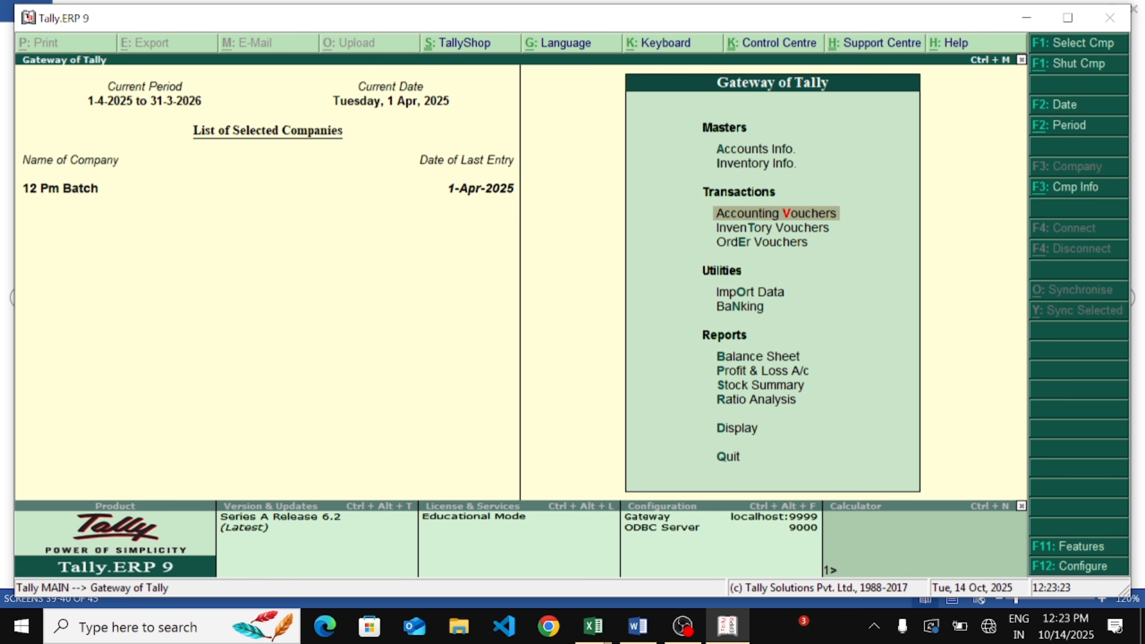
{"action": "key", "text": "Return"}
{"action": "key", "text": "F7"}
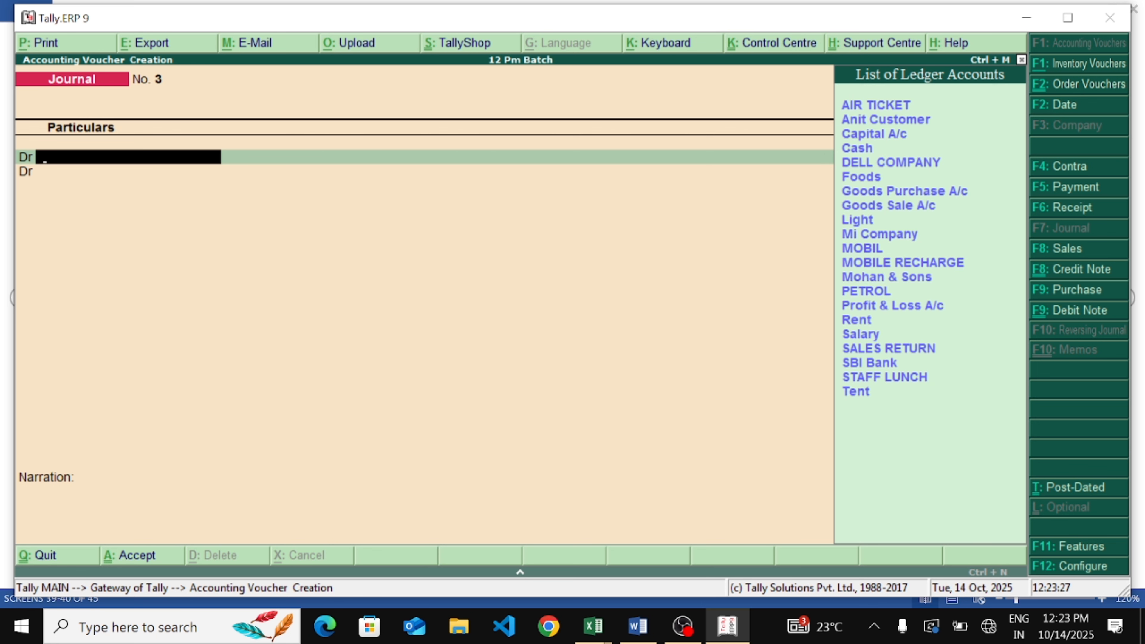
Debit the Tent ledger with 10,000 in the journal, skipping the cost centre allocation
{"action": "type", "text": "te"}
{"action": "key", "text": "Return"}
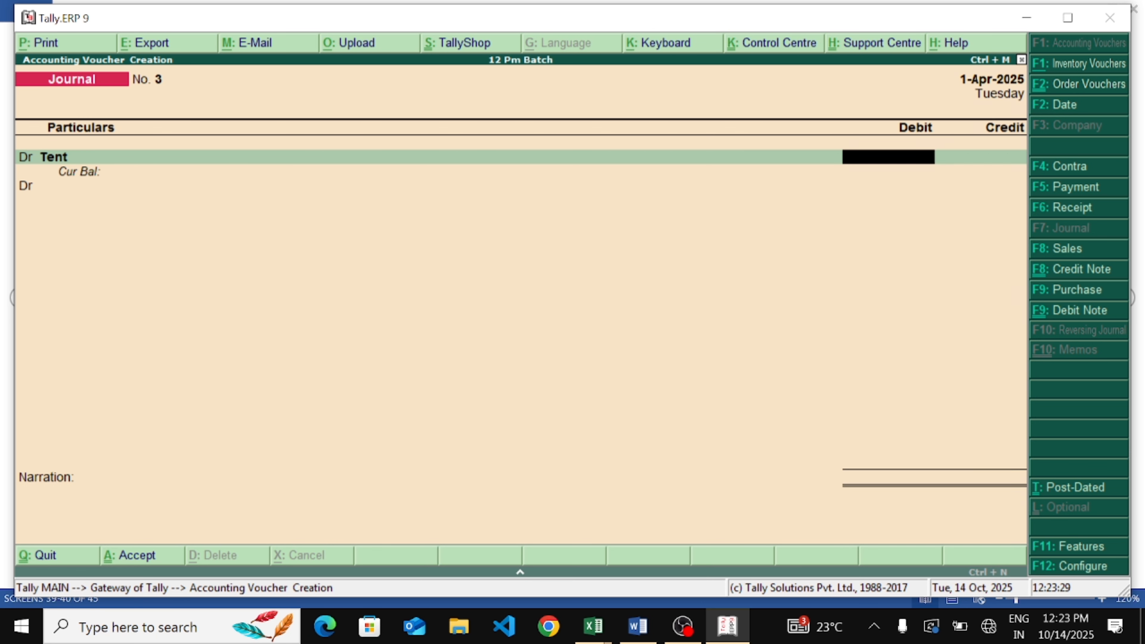
{"action": "type", "text": "10000"}
{"action": "key", "text": "Return"}
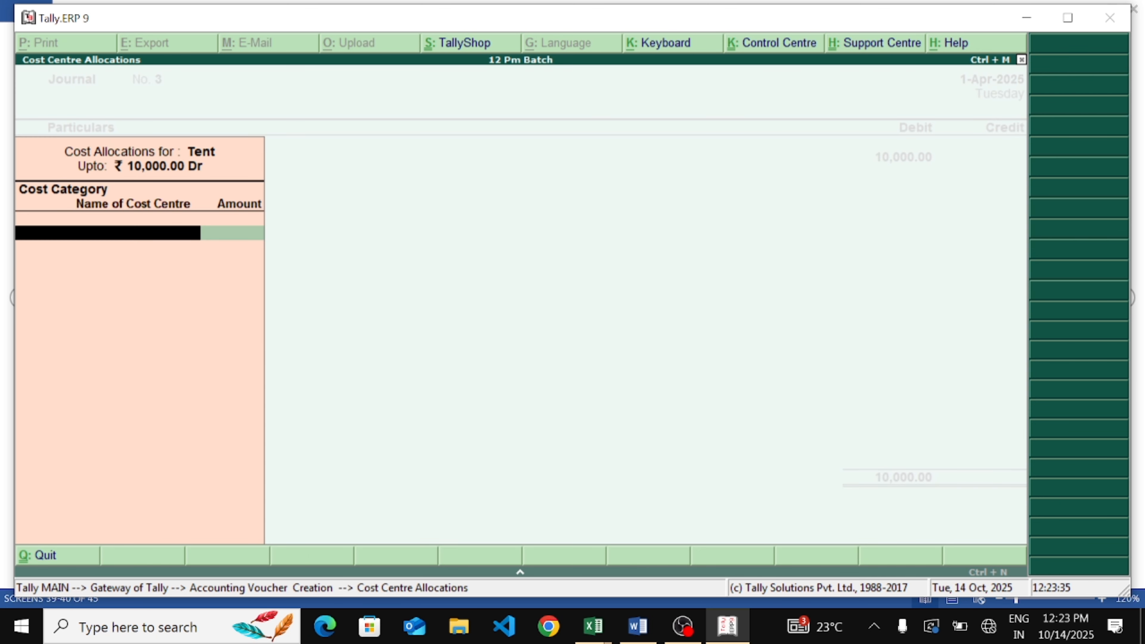
{"action": "key", "text": "Escape"}
{"action": "key", "text": "Return"}
{"action": "key", "text": "Return"}
{"action": "key", "text": "Return"}
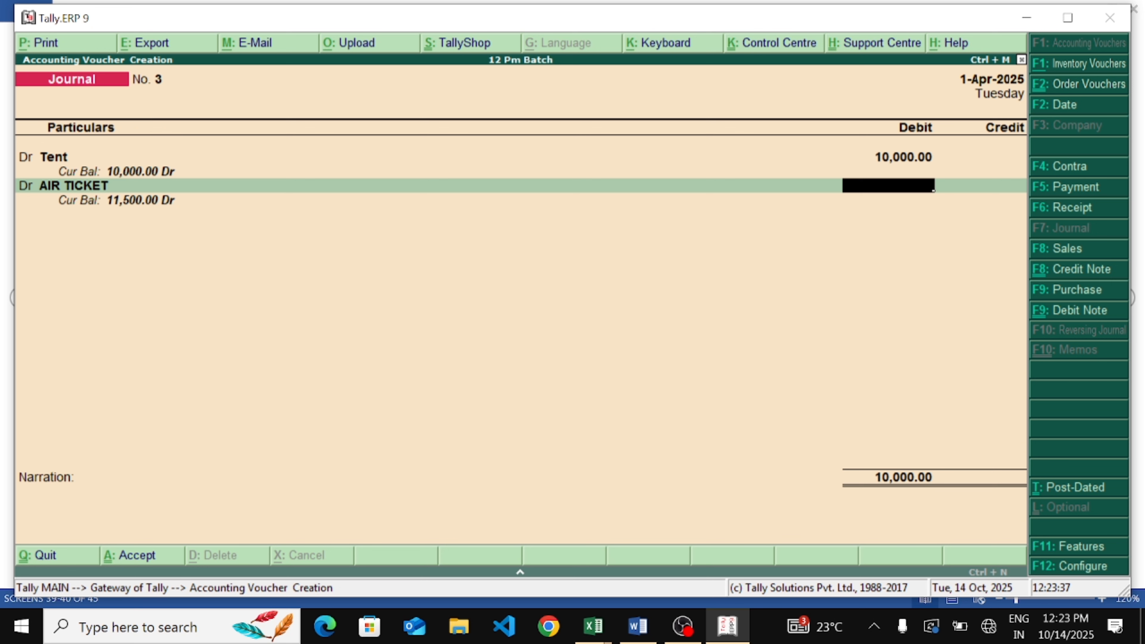
Replace the second journal line's ledger with Cash
{"action": "key", "text": "BackSpace"}
{"action": "key", "text": "Down"}
{"action": "key", "text": "Down"}
{"action": "key", "text": "Down"}
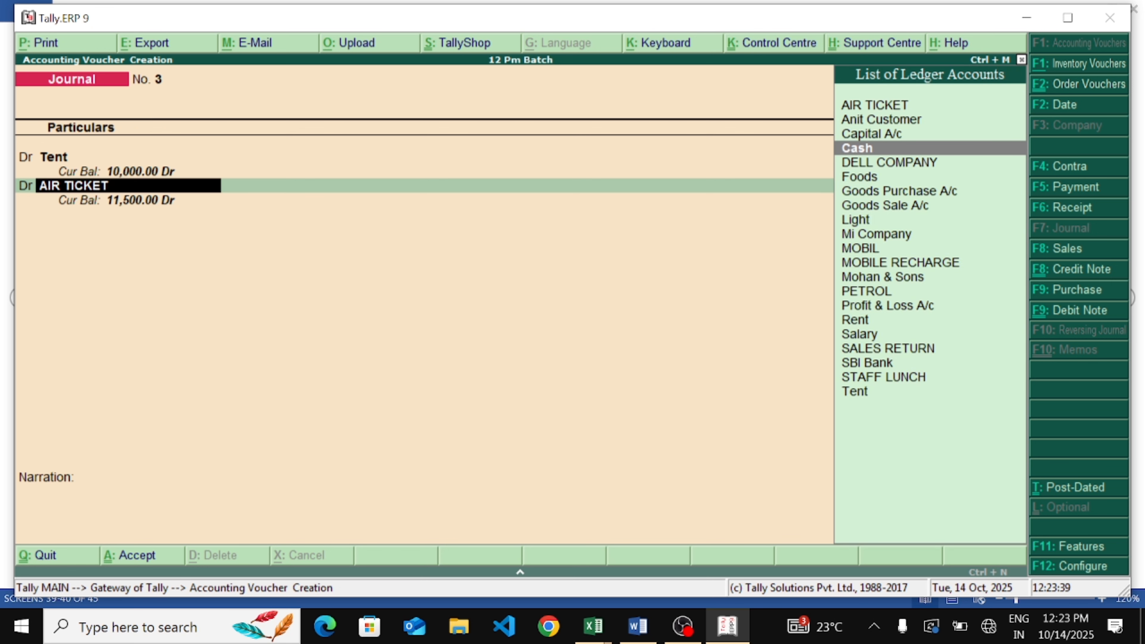
{"action": "key", "text": "Return"}
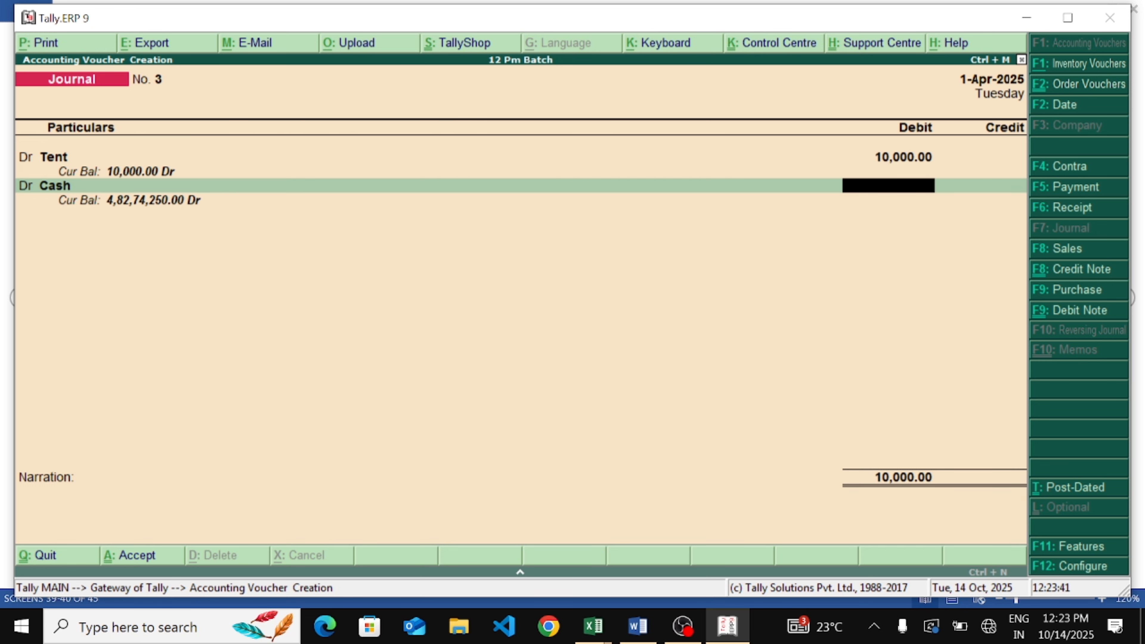
Switch the Cash line to the credit side for 10,000 and accept the journal voucher
{"action": "key", "text": "BackSpace"}
{"action": "key", "text": "BackSpace"}
{"action": "key", "text": "Return"}
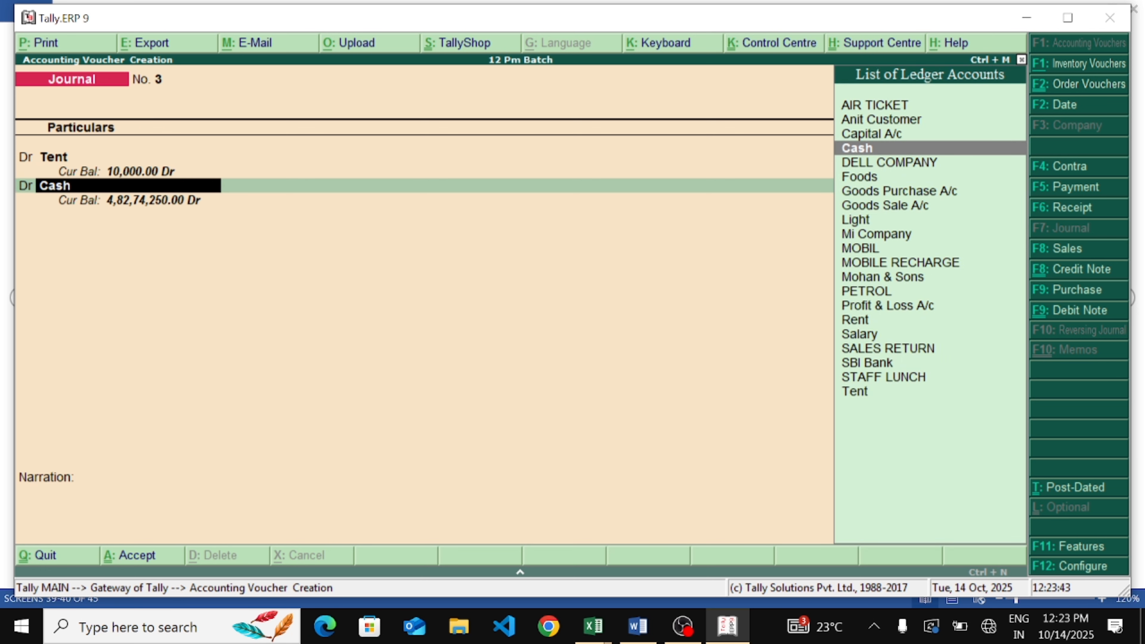
{"action": "key", "text": "BackSpace"}
{"action": "type", "text": "c"}
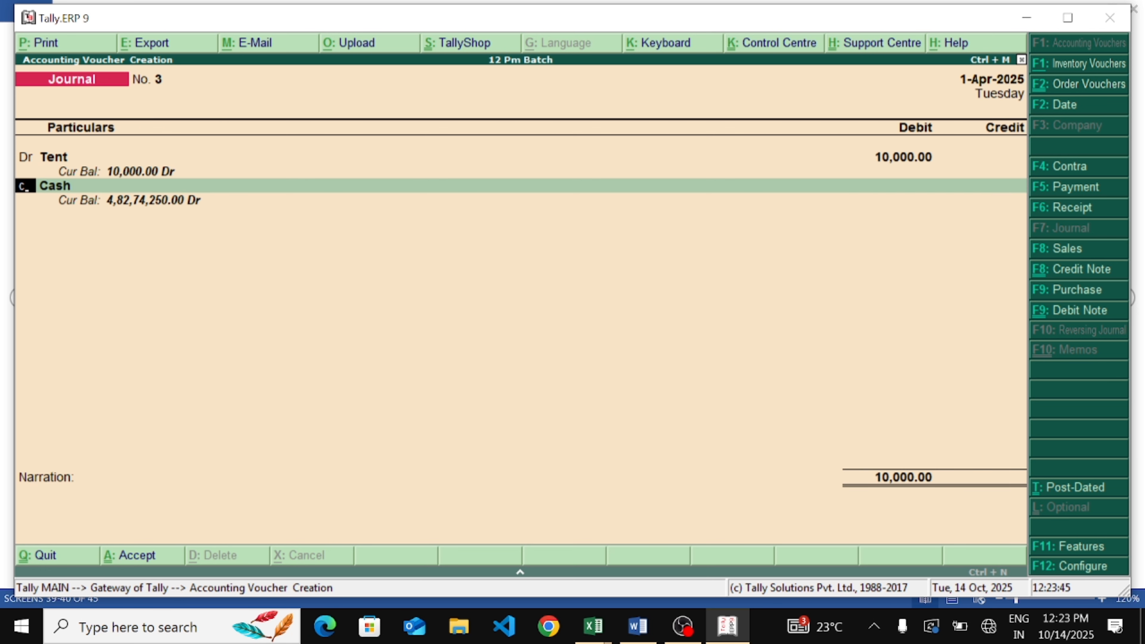
{"action": "key", "text": "Return"}
{"action": "key", "text": "Return"}
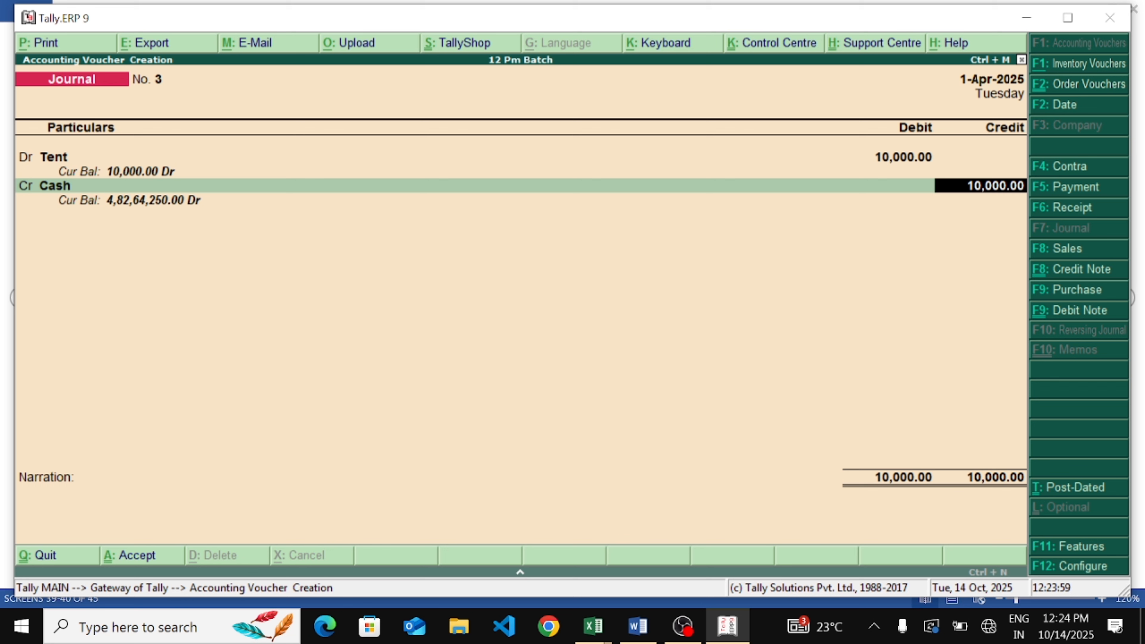
{"action": "key", "text": "Return"}
{"action": "key", "text": "Return"}
{"action": "key", "text": "Return"}
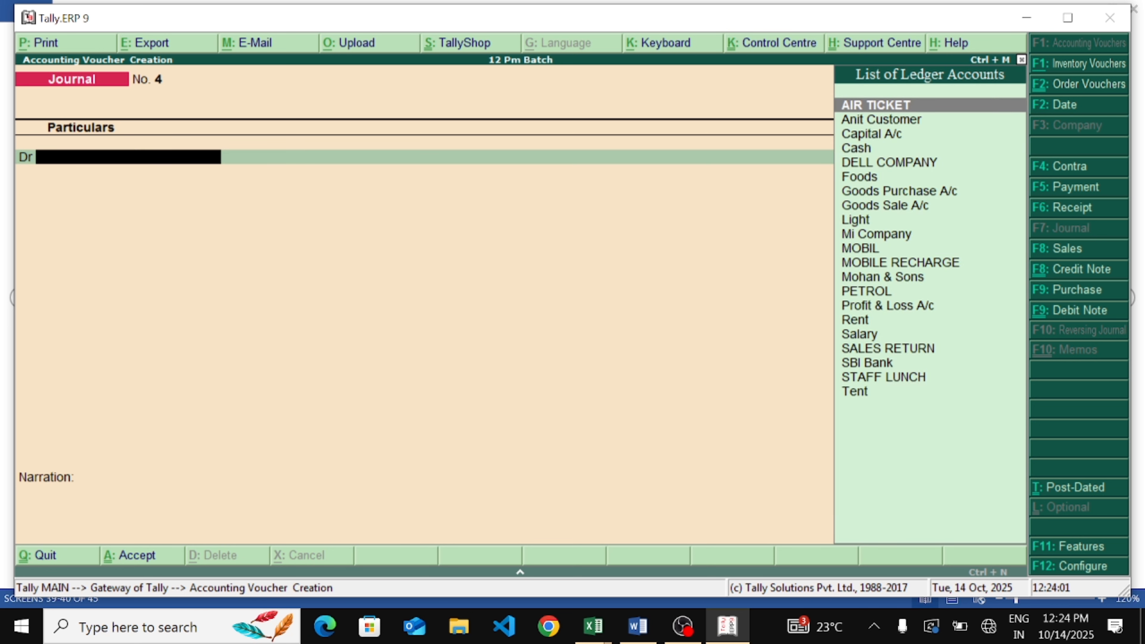
Debit the Foods ledger with 50,000 in a new journal voucher
{"action": "type", "text": "G"}
{"action": "key", "text": "BackSpace"}
{"action": "type", "text": "Foo"}
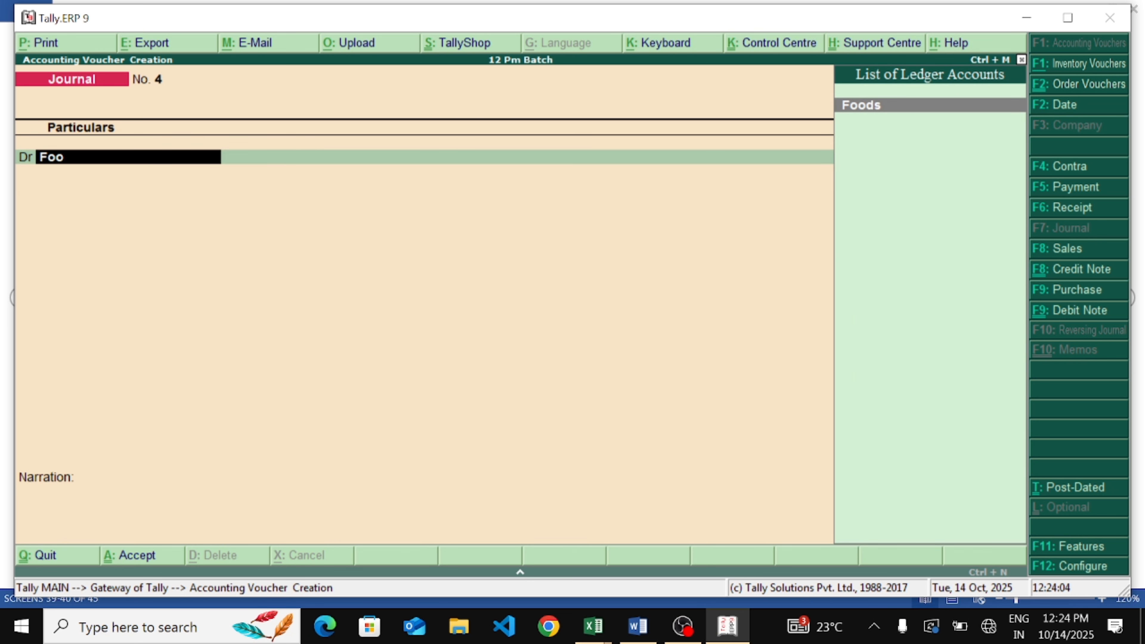
{"action": "key", "text": "Return"}
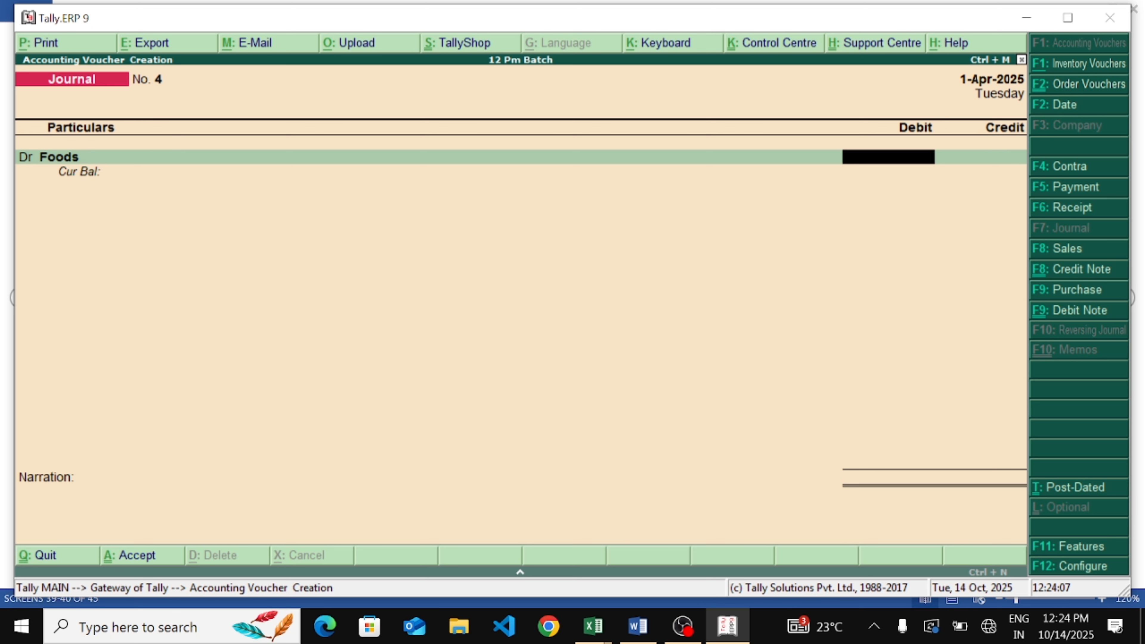
{"action": "type", "text": "50000"}
{"action": "key", "text": "Return"}
Choose SBI Bank as the credit ledger on the second journal line
{"action": "type", "text": "air"}
{"action": "key", "text": "Return"}
{"action": "key", "text": "BackSpace"}
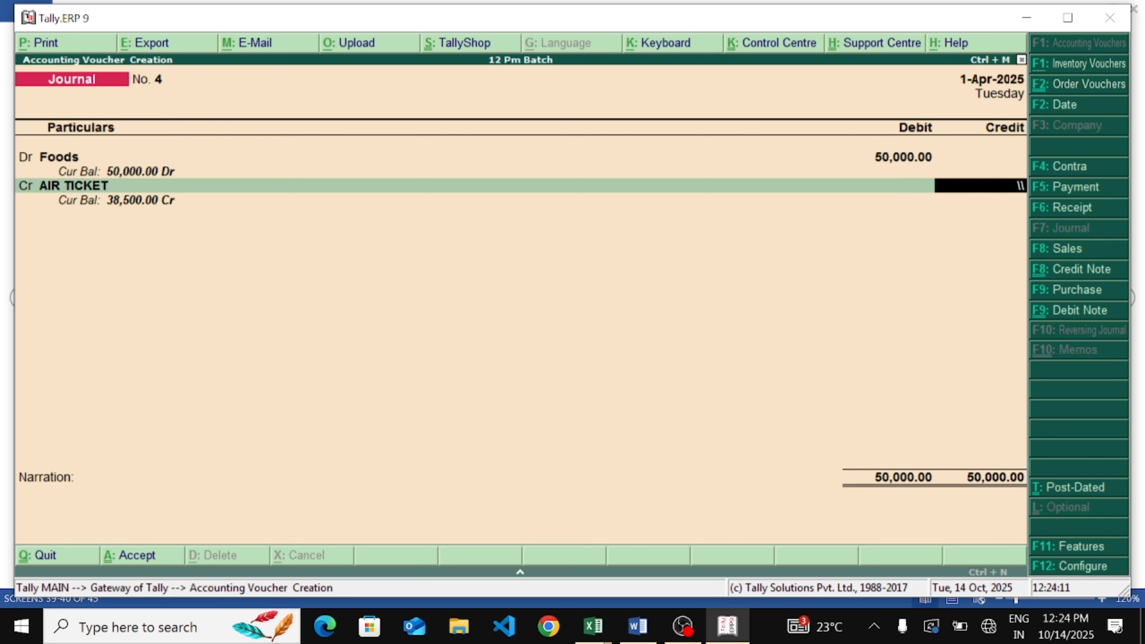
{"action": "key", "text": "BackSpace"}
{"action": "key", "text": "BackSpace"}
{"action": "key", "text": "Return"}
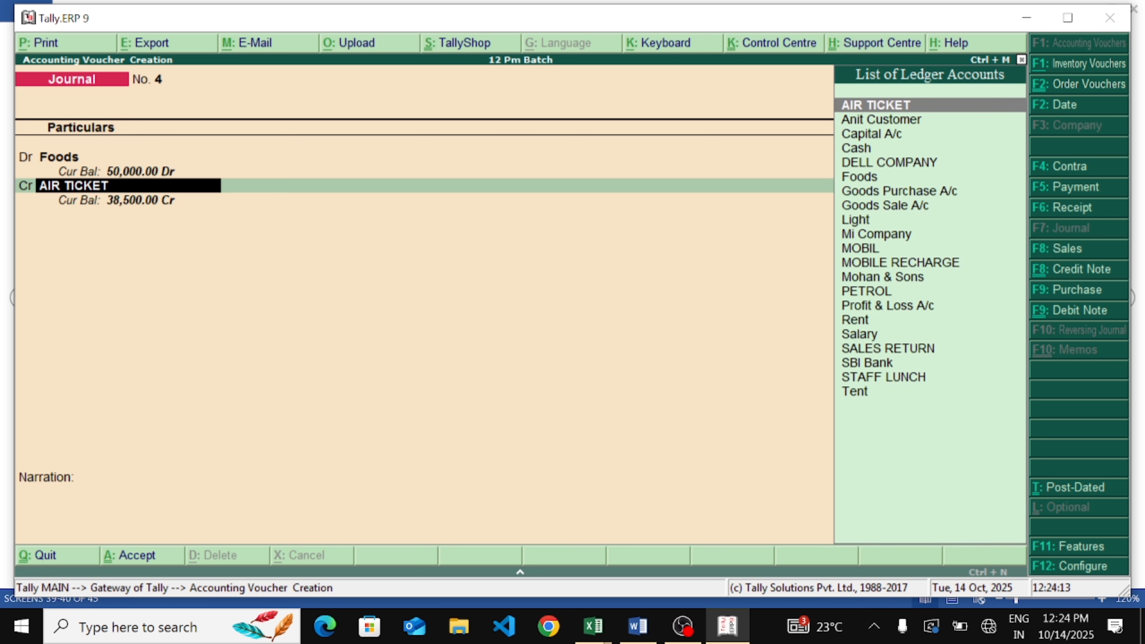
{"action": "type", "text": "S"}
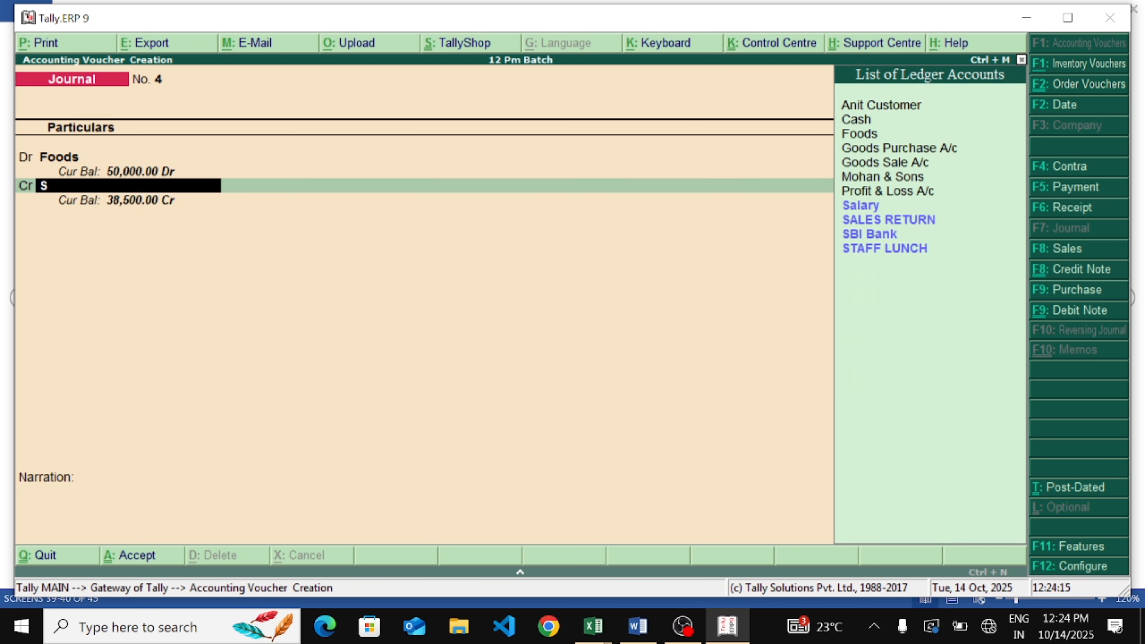
{"action": "key", "text": "Down"}
{"action": "key", "text": "Down"}
{"action": "key", "text": "Down"}
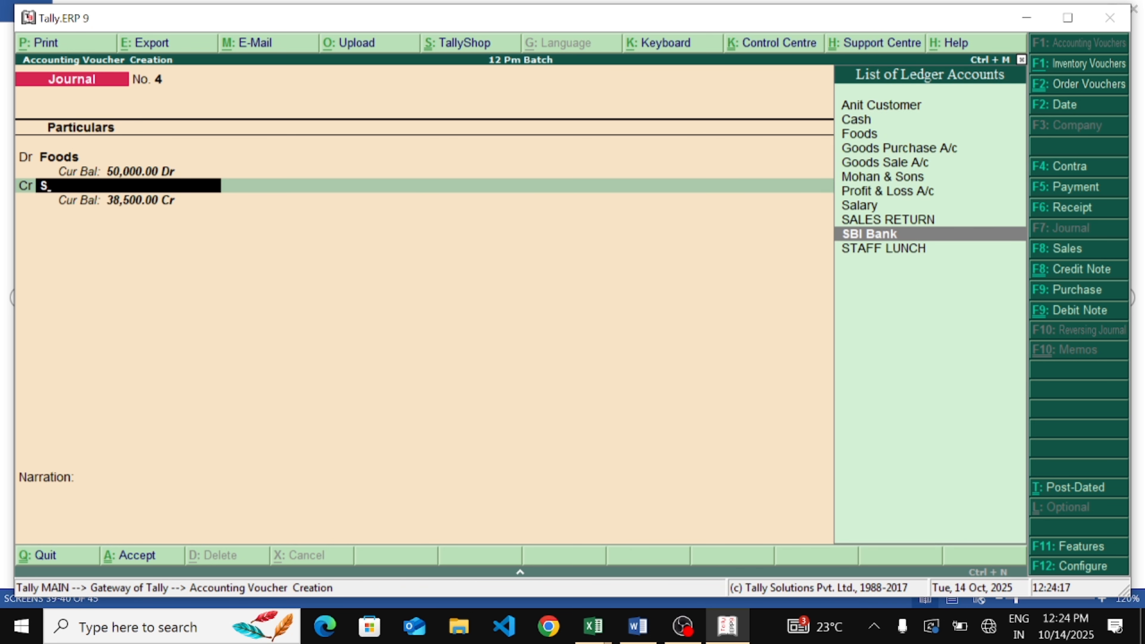
{"action": "key", "text": "Return"}
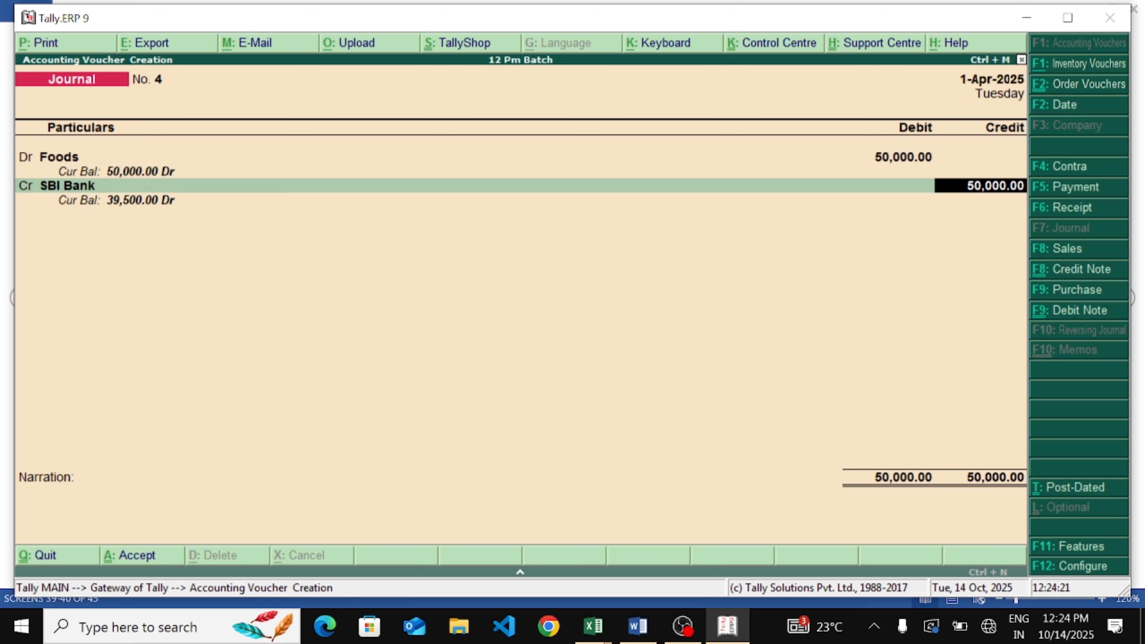
Accept the 50,000 credit and the bank allocation, then save the journal voucher
{"action": "key", "text": "Return"}
{"action": "key", "text": "Return"}
{"action": "key", "text": "Return"}
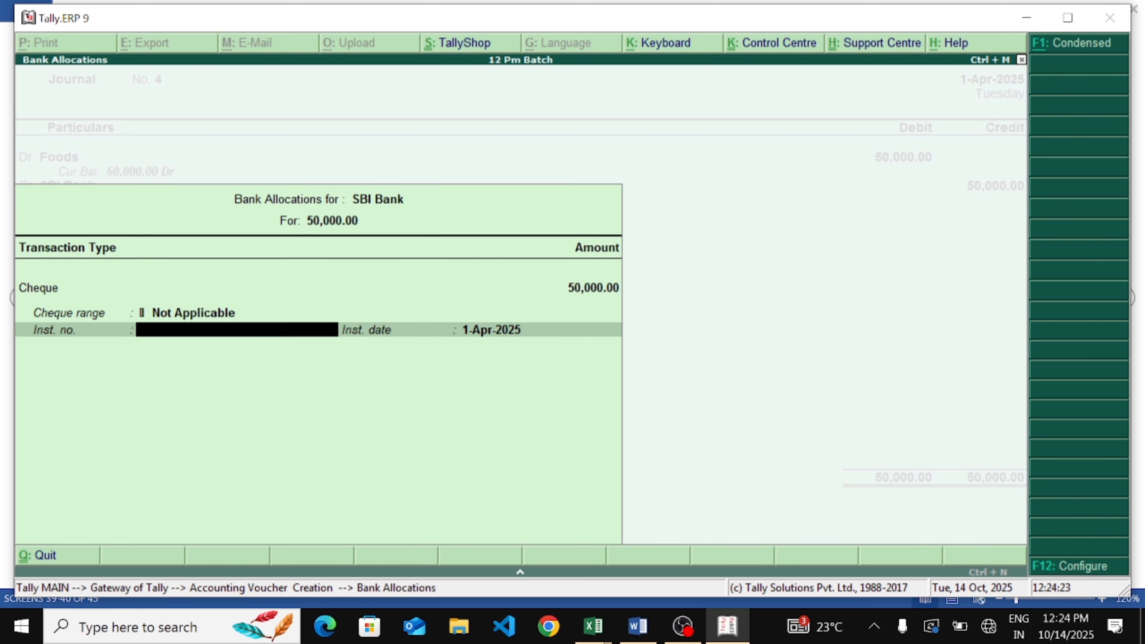
{"action": "key", "text": "Return"}
{"action": "key", "text": "Return"}
{"action": "key", "text": "Return"}
Exit voucher entry to the Gateway of Tally and open the Trial Balance from the Display menu
{"action": "key", "text": "Return"}
{"action": "key", "text": "Return"}
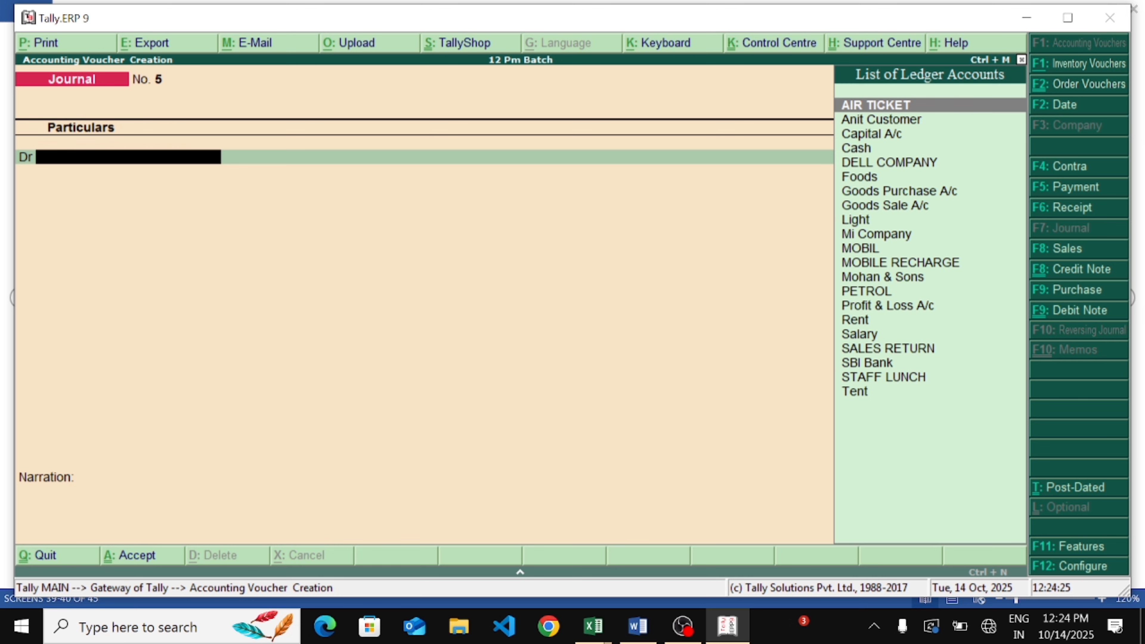
{"action": "key", "text": "Escape"}
{"action": "key", "text": "Return"}
{"action": "key", "text": "Escape"}
{"action": "key", "text": "Escape"}
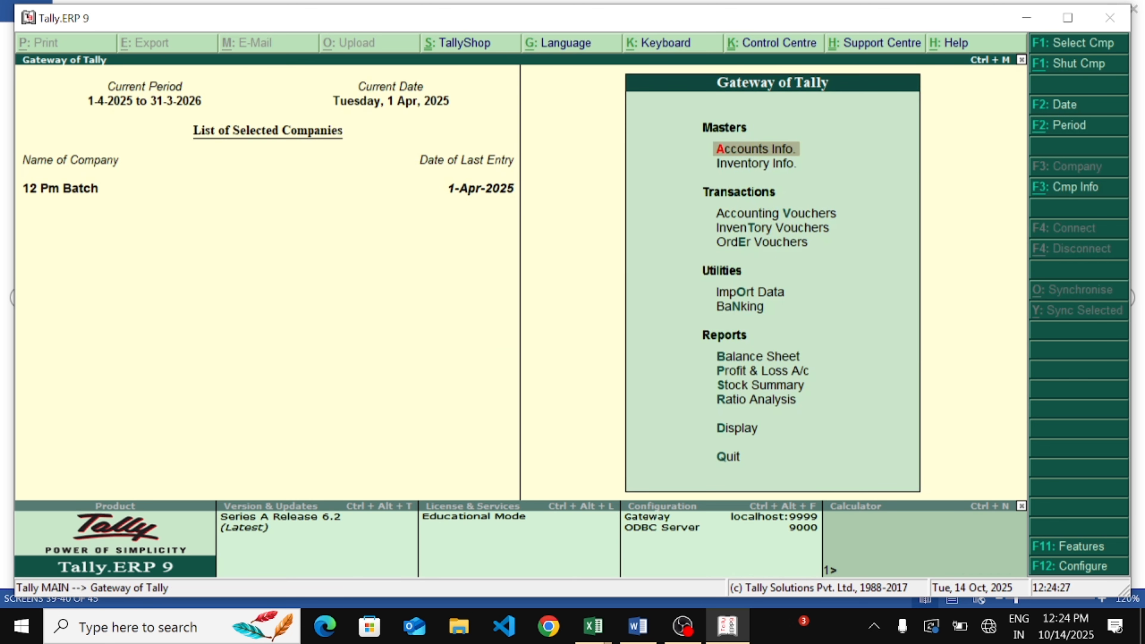
{"action": "key", "text": "Escape"}
{"action": "key", "text": "Escape"}
{"action": "key", "text": "Up"}
{"action": "key", "text": "Up"}
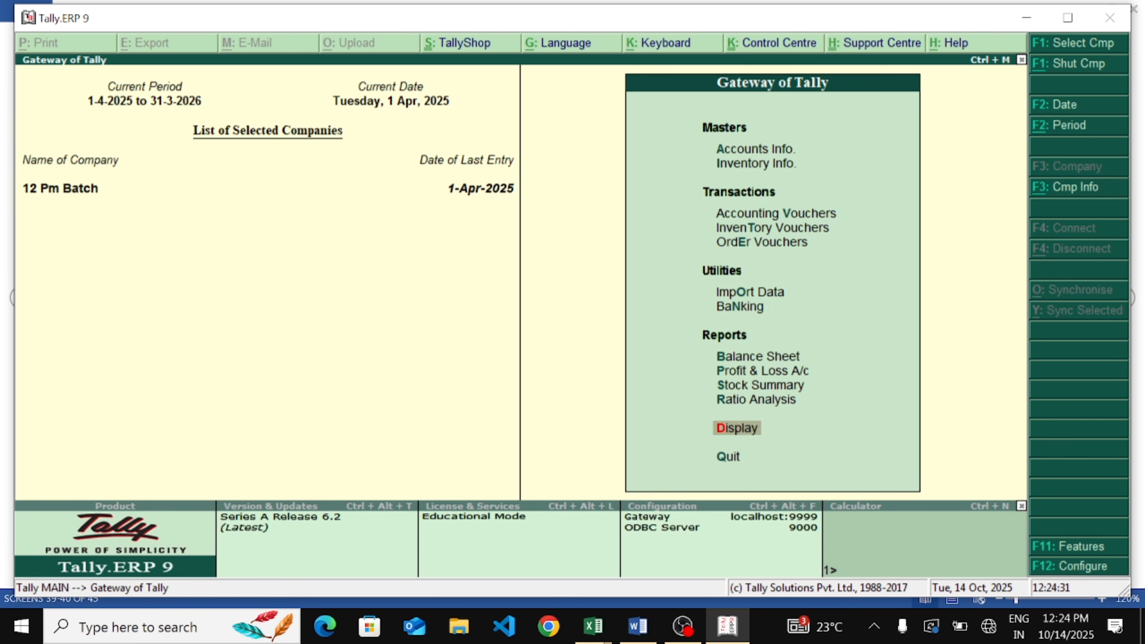
{"action": "key", "text": "Return"}
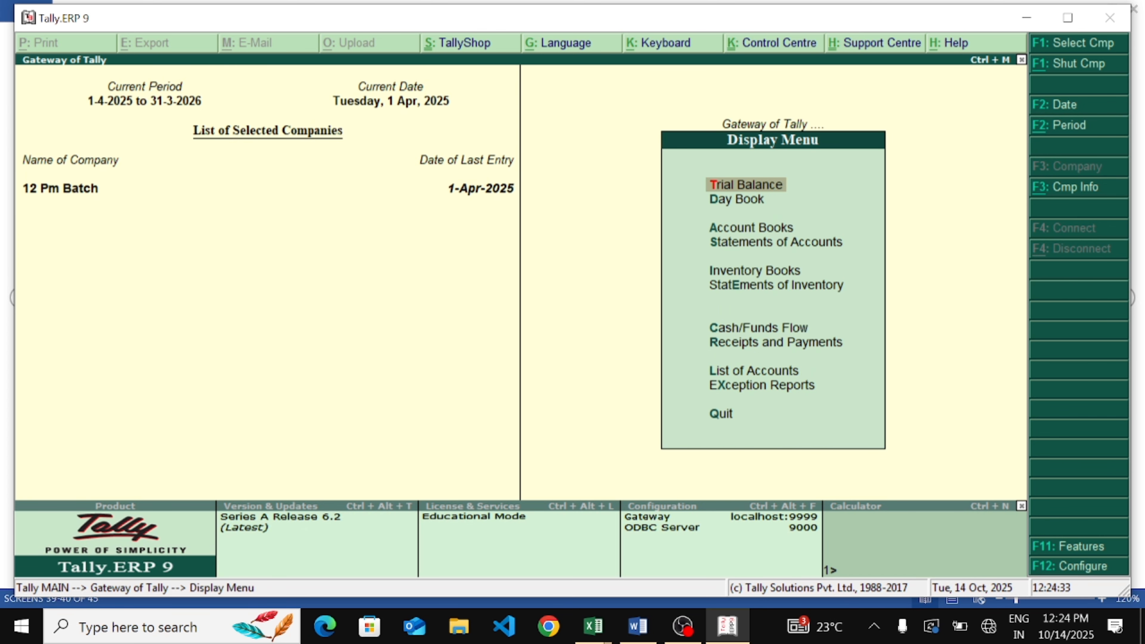
{"action": "key", "text": "Return"}
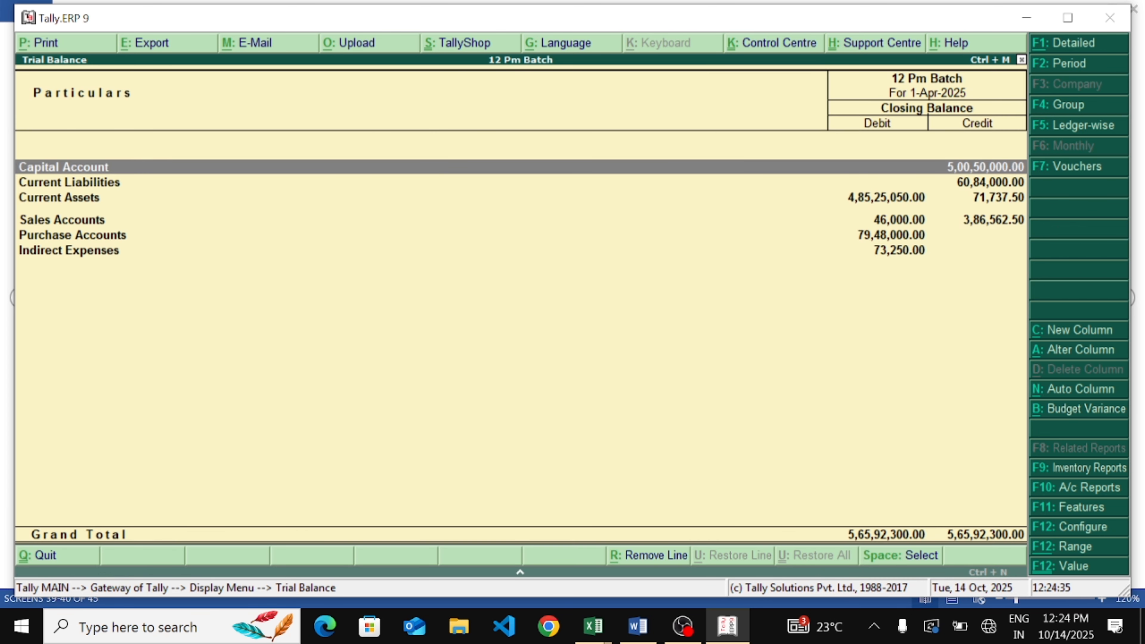
Show the Trial Balance's budget variance against the Weeding budget and drill into Indirect Expenses
{"action": "key", "text": "Down"}
{"action": "key", "text": "Down"}
{"action": "key", "text": "Down"}
{"action": "key", "text": "Down"}
{"action": "key", "text": "Down"}
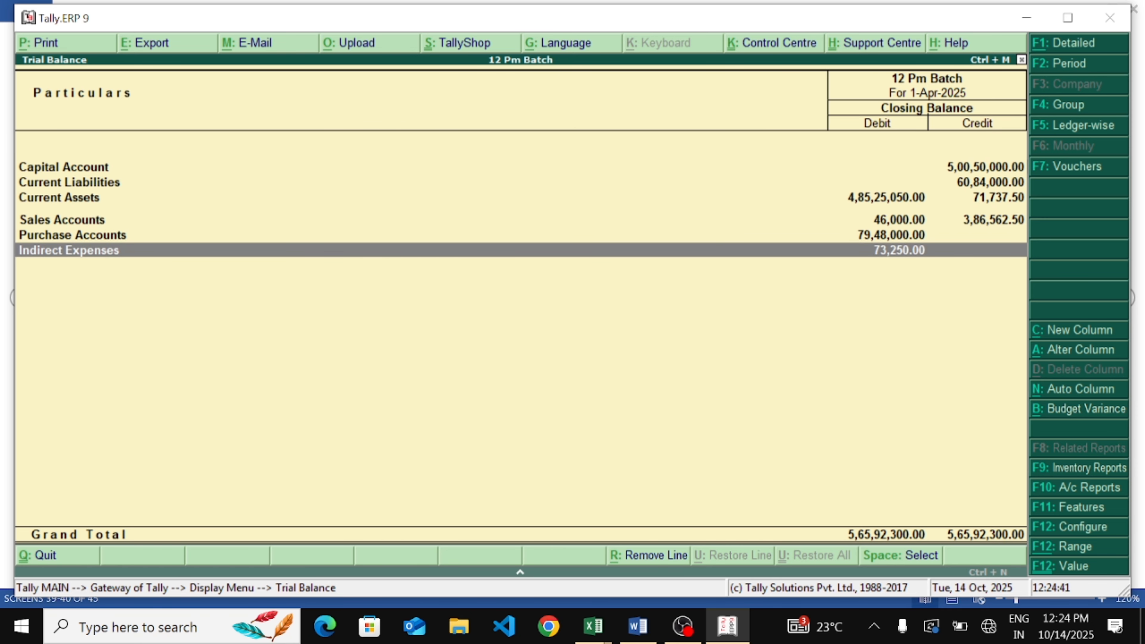
{"action": "key", "text": "alt+c"}
{"action": "key", "text": "BackSpace"}
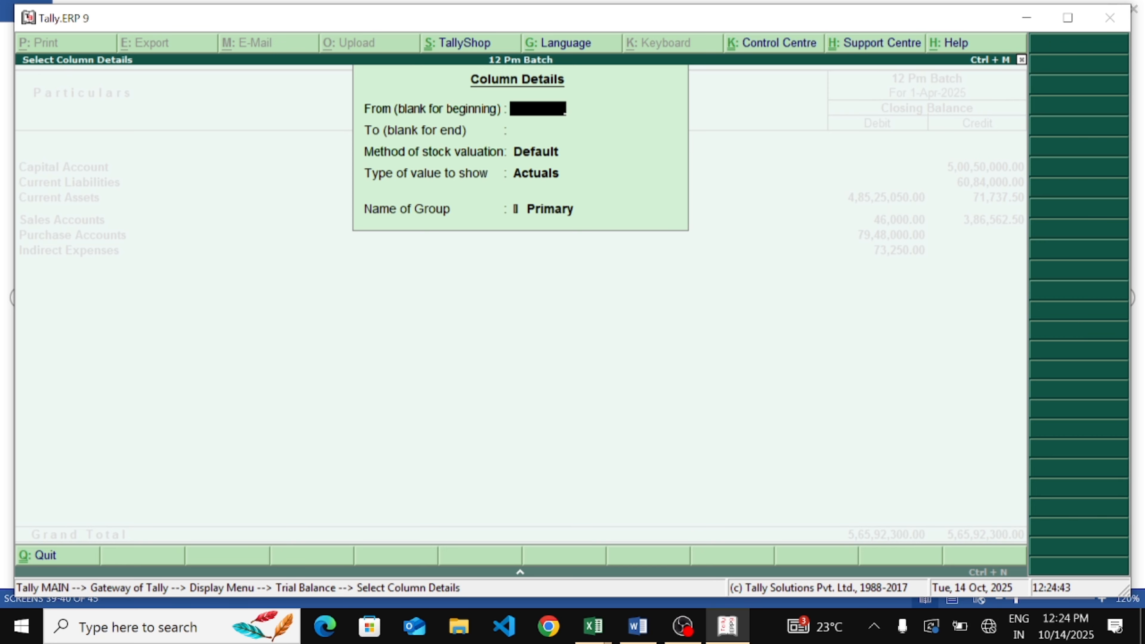
{"action": "key", "text": "Escape"}
{"action": "key", "text": "alt+b"}
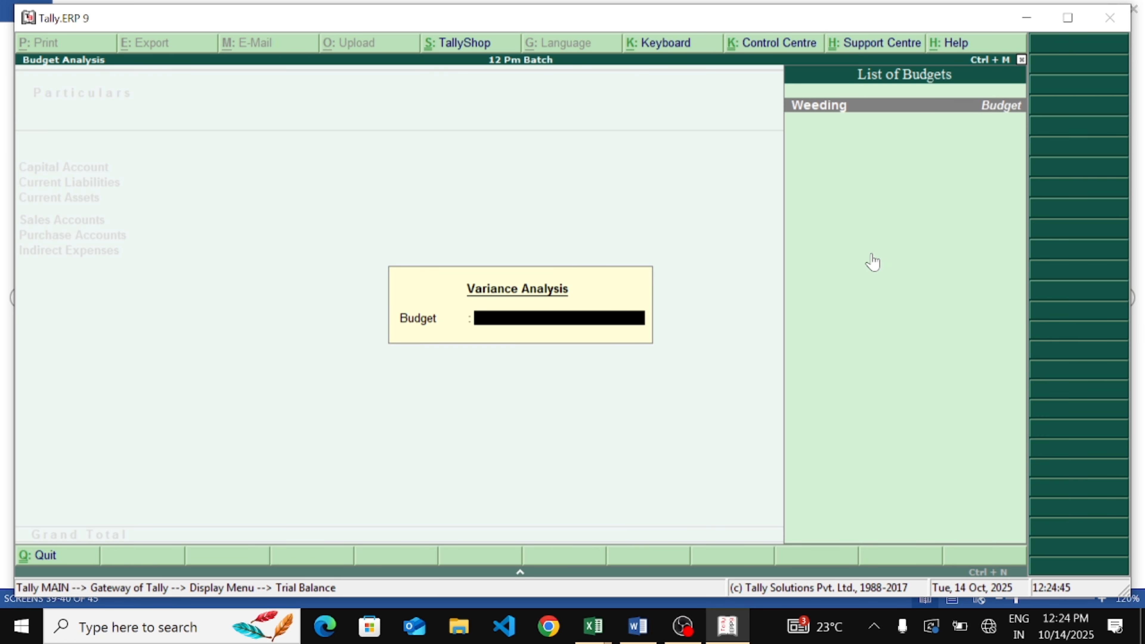
{"action": "key", "text": "Return"}
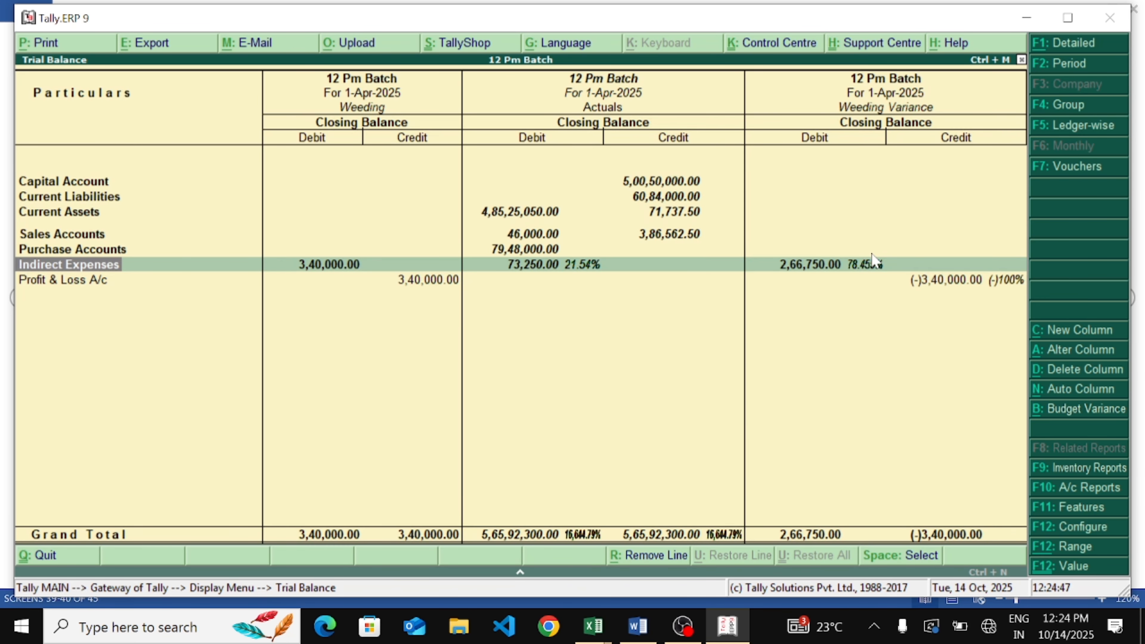
{"action": "key", "text": "Return"}
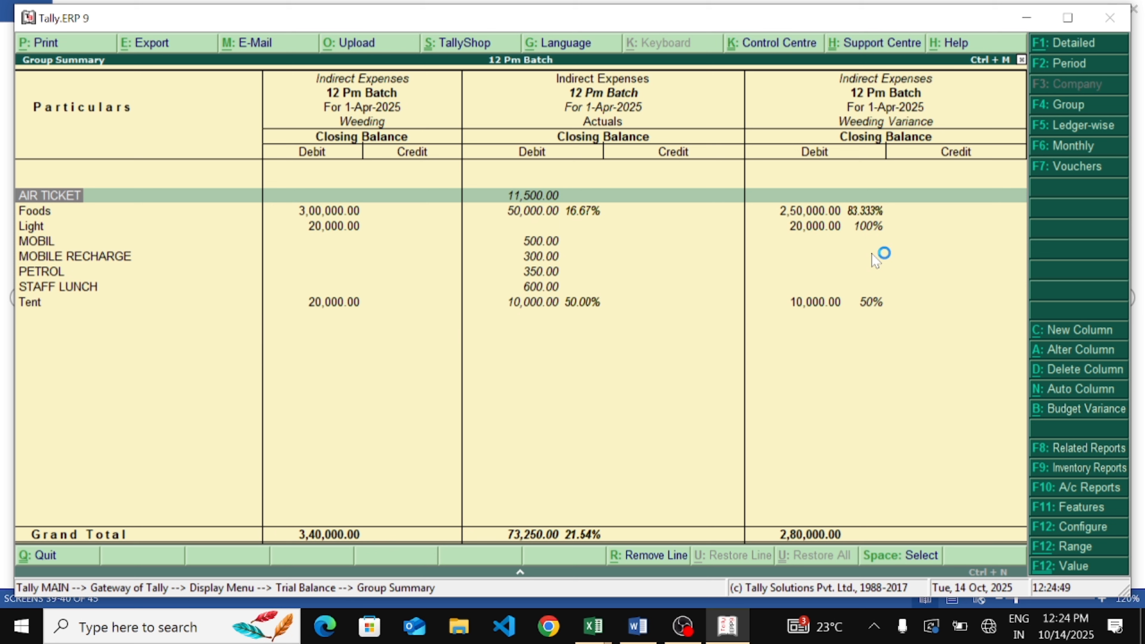
Compare the Foods ledger's Weeding budget with its actuals and variance
{"action": "key", "text": "Down"}
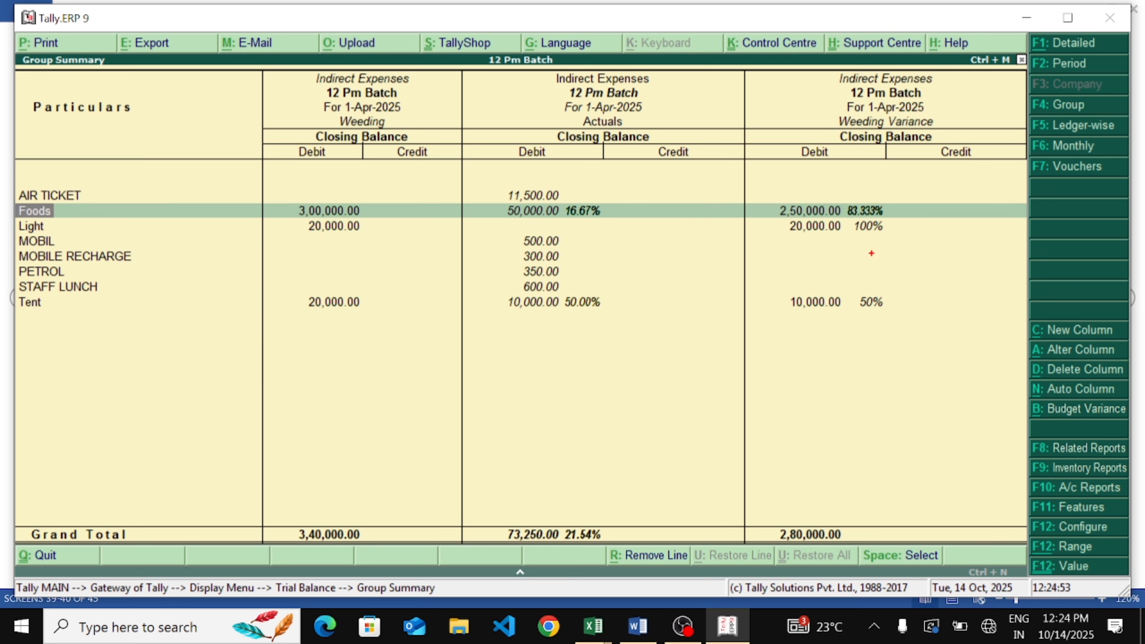
{"action": "mouse_move", "coordinate": [287, 174]}
{"action": "left_mouse_down"}
{"action": "mouse_move", "coordinate": [383, 361]}
{"action": "mouse_move", "coordinate": [226, 241]}
{"action": "left_mouse_up"}
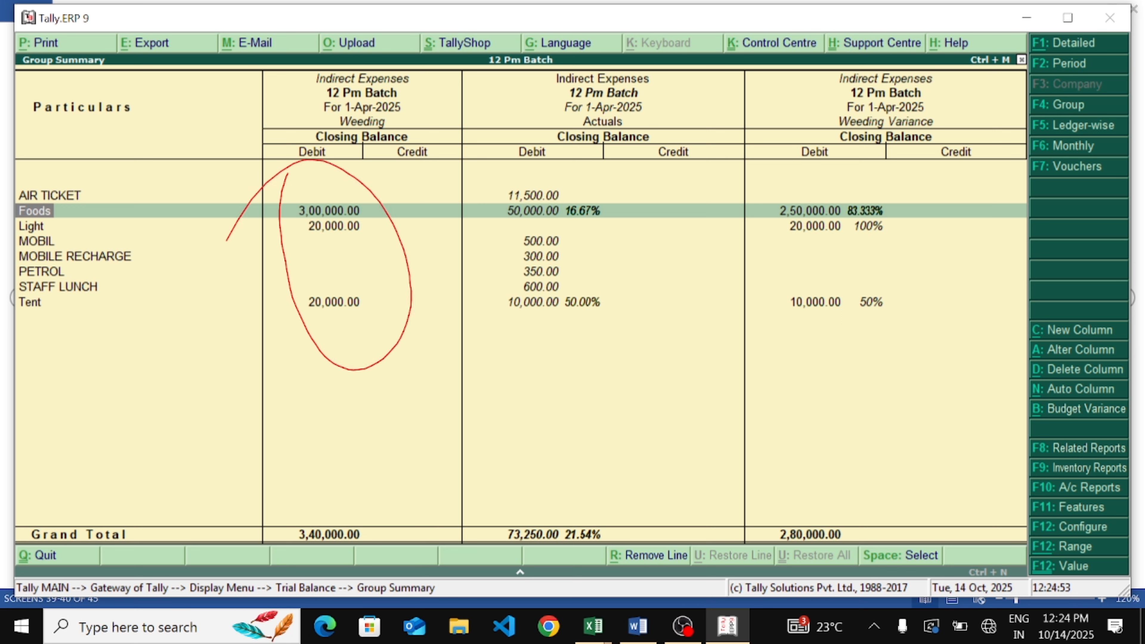
{"action": "left_click_drag", "start_coordinate": [523, 216], "coordinate": [617, 188]}
{"action": "left_click_drag", "start_coordinate": [569, 215], "coordinate": [650, 172]}
{"action": "left_click_drag", "start_coordinate": [508, 221], "coordinate": [663, 167]}
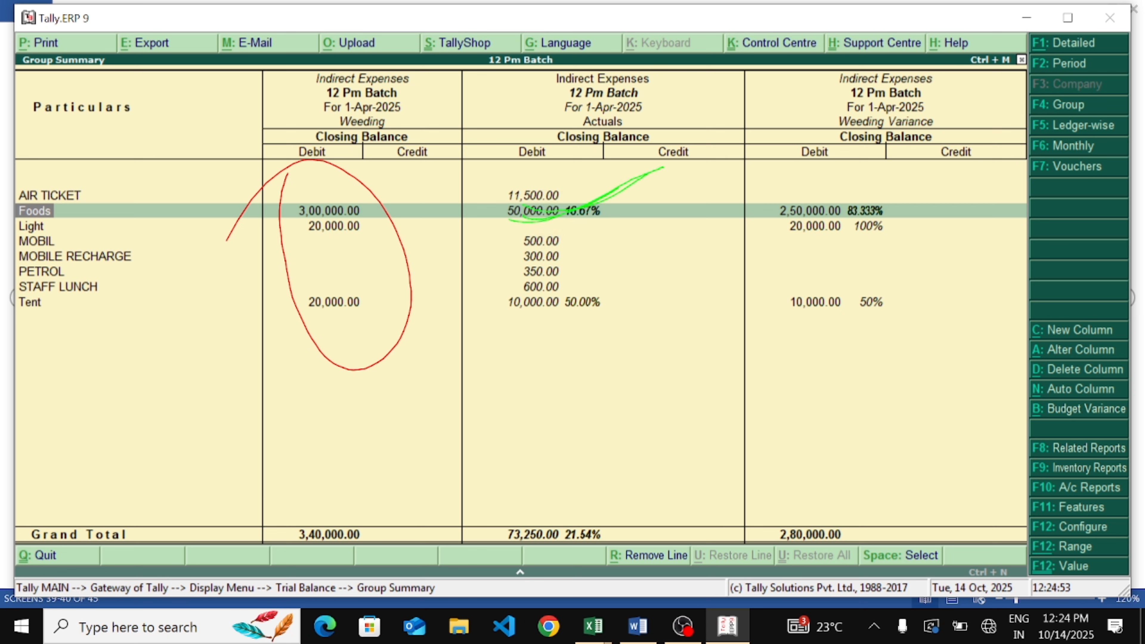
Compare the Tent ledger's Weeding budget with its actuals and variance in the Indirect Expenses summary
{"action": "mouse_move", "coordinate": [872, 192]}
{"action": "left_mouse_down"}
{"action": "mouse_move", "coordinate": [809, 171]}
{"action": "mouse_move", "coordinate": [852, 222]}
{"action": "mouse_move", "coordinate": [724, 195]}
{"action": "left_mouse_up"}
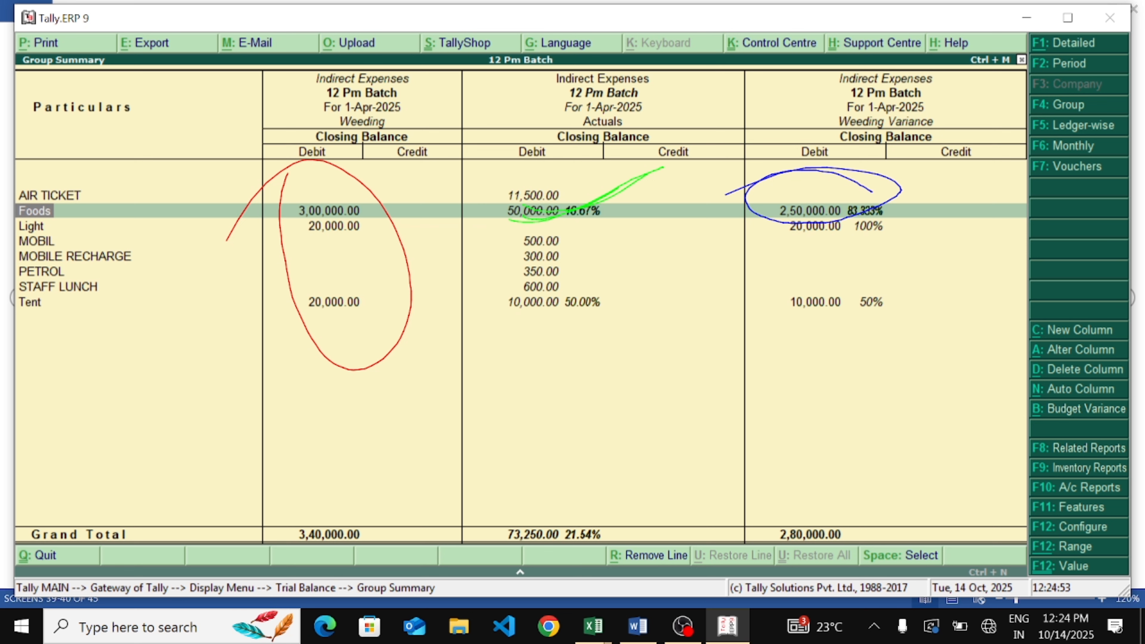
{"action": "mouse_move", "coordinate": [329, 337]}
{"action": "left_mouse_down"}
{"action": "mouse_move", "coordinate": [335, 351]}
{"action": "mouse_move", "coordinate": [444, 266]}
{"action": "left_mouse_up"}
{"action": "mouse_move", "coordinate": [318, 357]}
{"action": "left_mouse_down"}
{"action": "mouse_move", "coordinate": [345, 360]}
{"action": "mouse_move", "coordinate": [424, 305]}
{"action": "mouse_move", "coordinate": [577, 324]}
{"action": "mouse_move", "coordinate": [537, 297]}
{"action": "left_mouse_up"}
{"action": "mouse_move", "coordinate": [824, 262]}
{"action": "left_mouse_down"}
{"action": "mouse_move", "coordinate": [848, 307]}
{"action": "mouse_move", "coordinate": [778, 282]}
{"action": "left_mouse_up"}
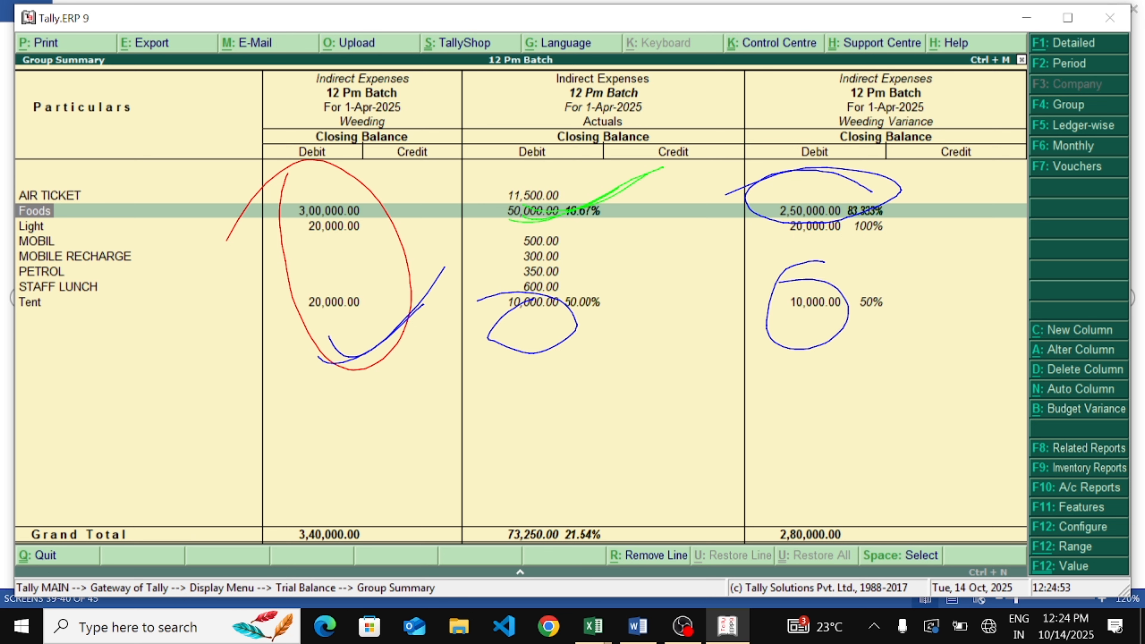
{"action": "mouse_move", "coordinate": [361, 209]}
{"action": "left_mouse_down"}
{"action": "mouse_move", "coordinate": [315, 256]}
{"action": "mouse_move", "coordinate": [268, 257]}
{"action": "mouse_move", "coordinate": [253, 276]}
{"action": "left_mouse_up"}
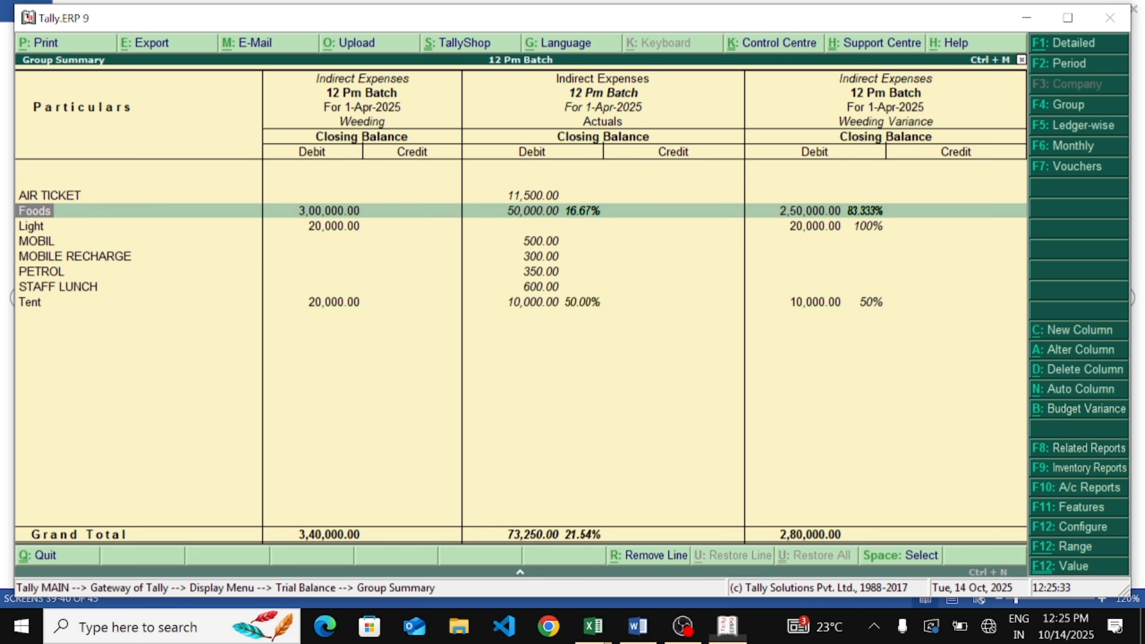
Leave the report for the Gateway of Tally and open a new journal voucher
{"action": "key", "text": "Escape"}
{"action": "key", "text": "Escape"}
{"action": "key", "text": "Escape"}
{"action": "key", "text": "Escape"}
{"action": "key", "text": "Escape"}
{"action": "key", "text": "Down"}
{"action": "key", "text": "Down"}
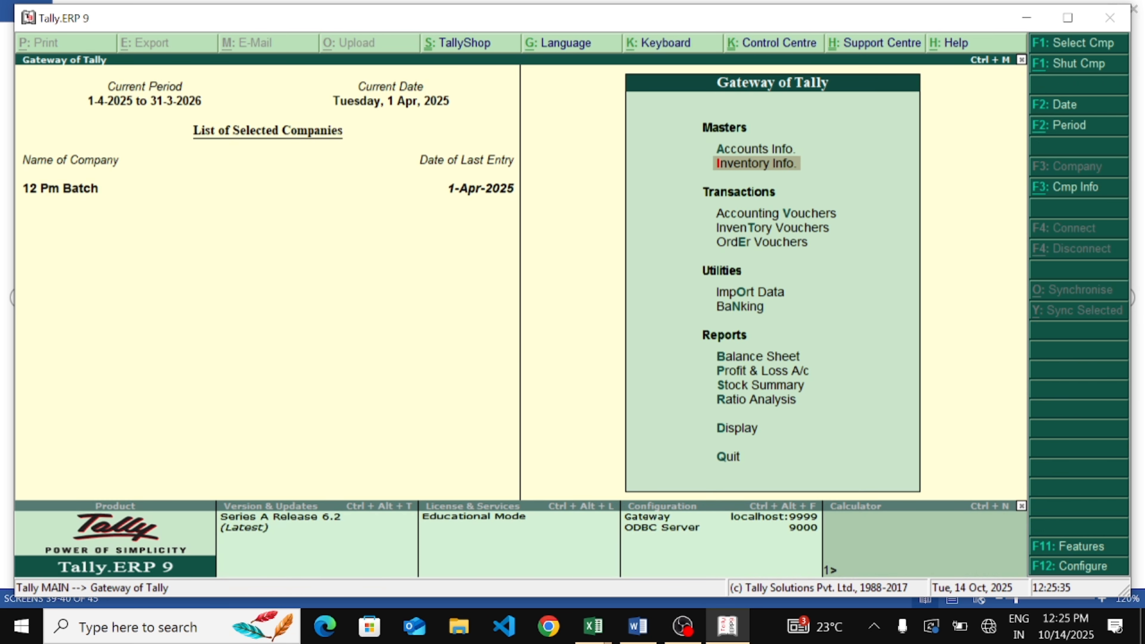
{"action": "key", "text": "Return"}
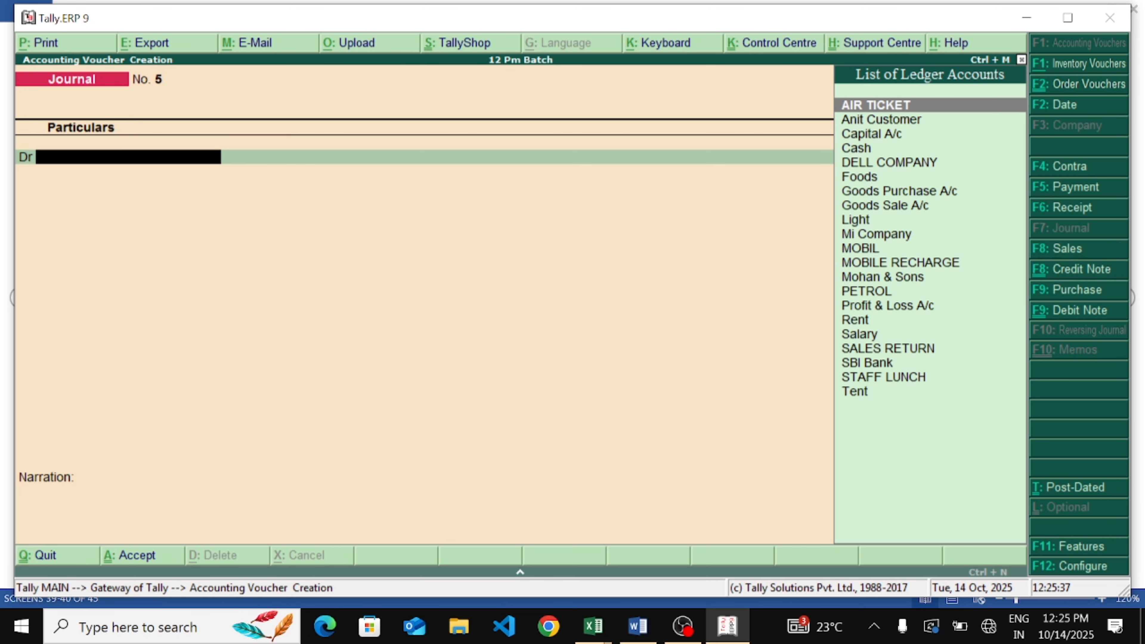
Record a journal debiting Light 5,000 and crediting Cash 5,000, then save the voucher
{"action": "type", "text": "Li"}
{"action": "key", "text": "Return"}
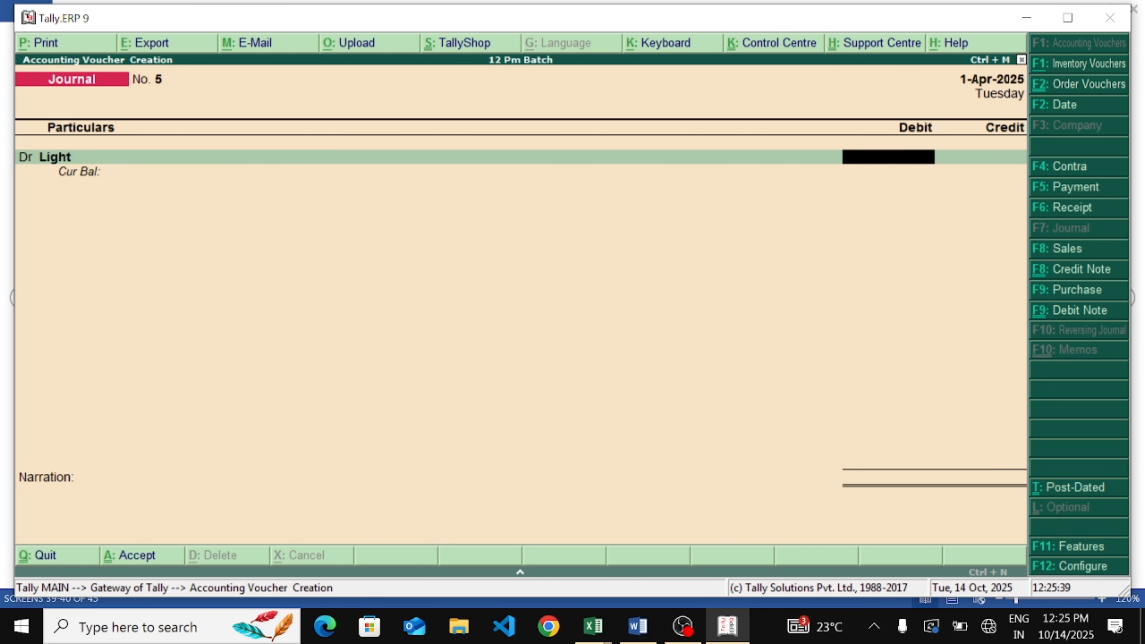
{"action": "type", "text": "5000"}
{"action": "key", "text": "Return"}
{"action": "type", "text": "air"}
{"action": "key", "text": "Return"}
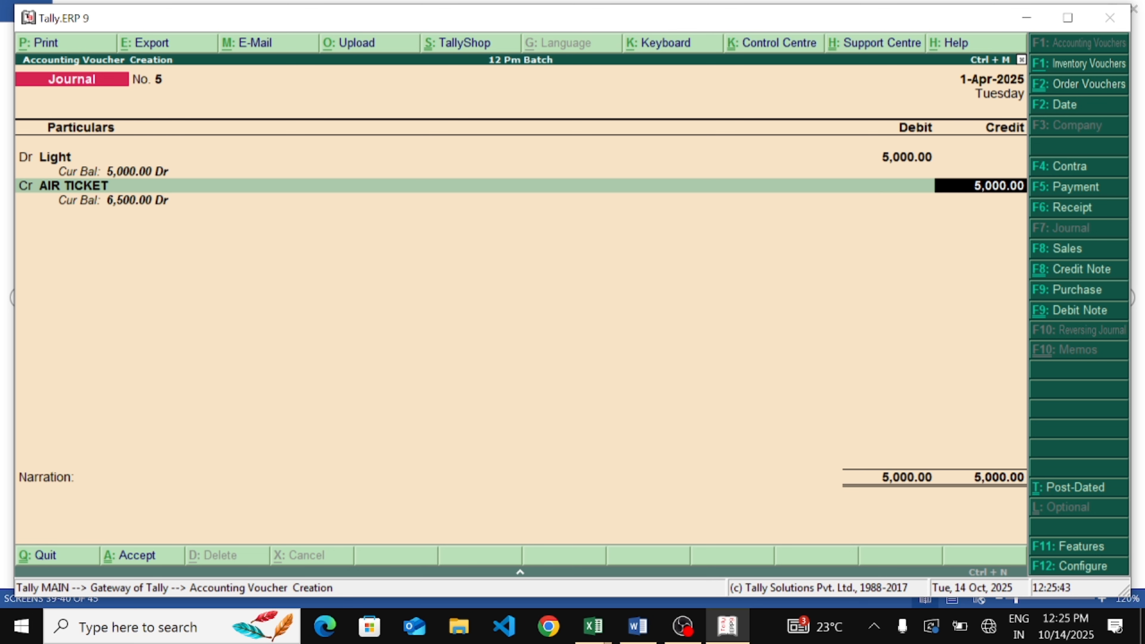
{"action": "key", "text": "BackSpace"}
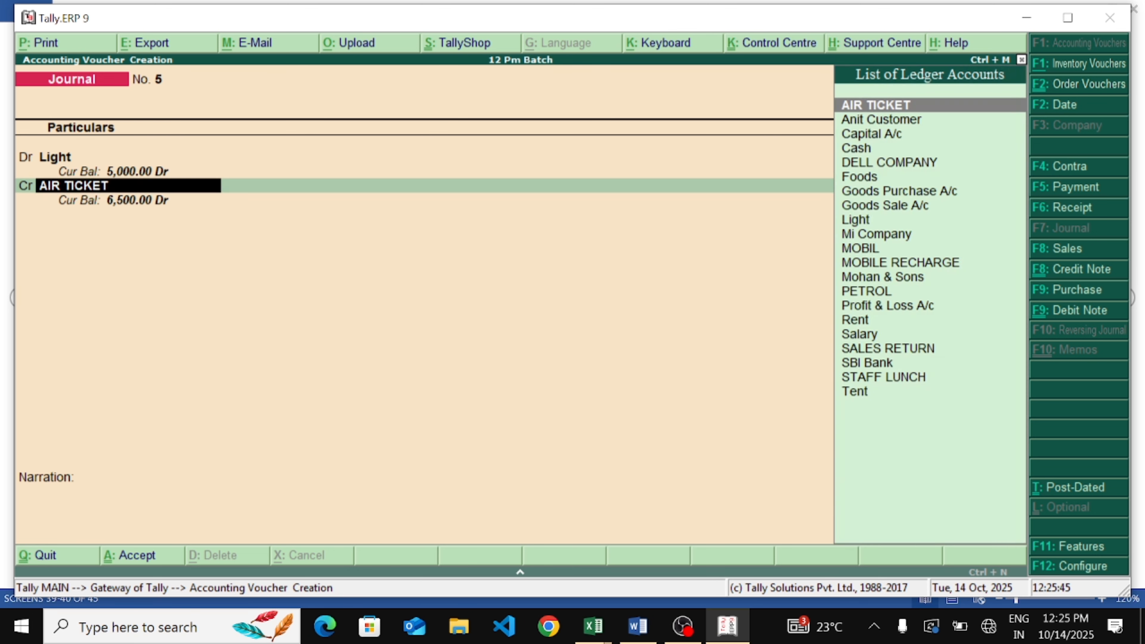
{"action": "key", "text": "Down"}
{"action": "key", "text": "Down"}
{"action": "key", "text": "Down"}
{"action": "key", "text": "Return"}
{"action": "key", "text": "Return"}
{"action": "key", "text": "Return"}
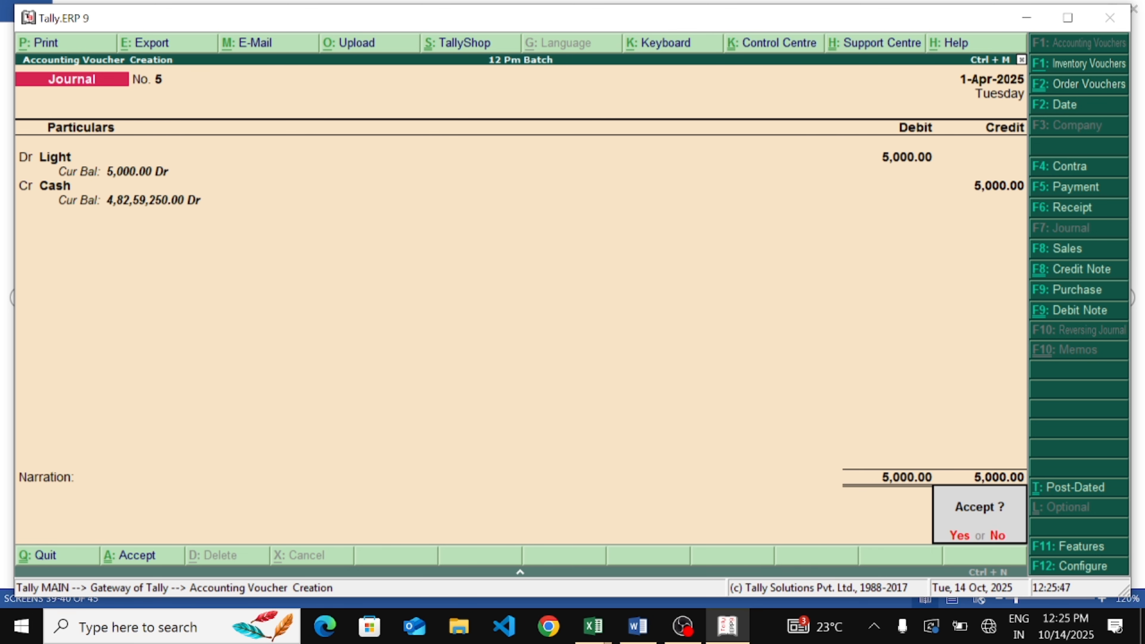
{"action": "key", "text": "Return"}
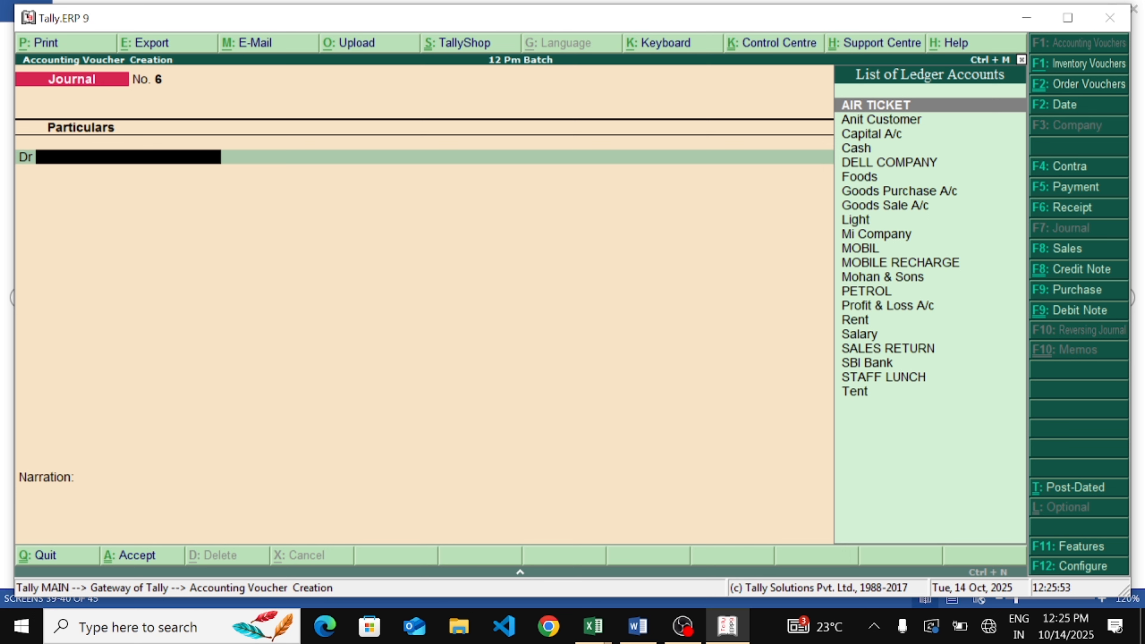
Quit voucher entry and open the Trial Balance from the Display menu, backing out of the Day Book
{"action": "key", "text": "Escape"}
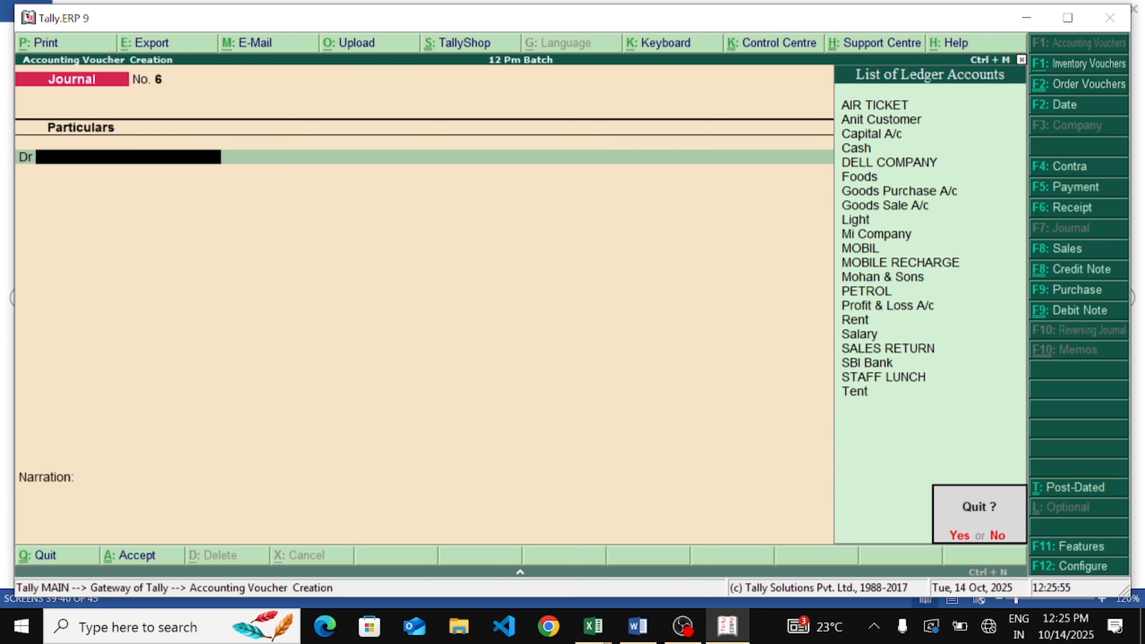
{"action": "key", "text": "Return"}
{"action": "key", "text": "Escape"}
{"action": "key", "text": "Escape"}
{"action": "key", "text": "Up"}
{"action": "key", "text": "Up"}
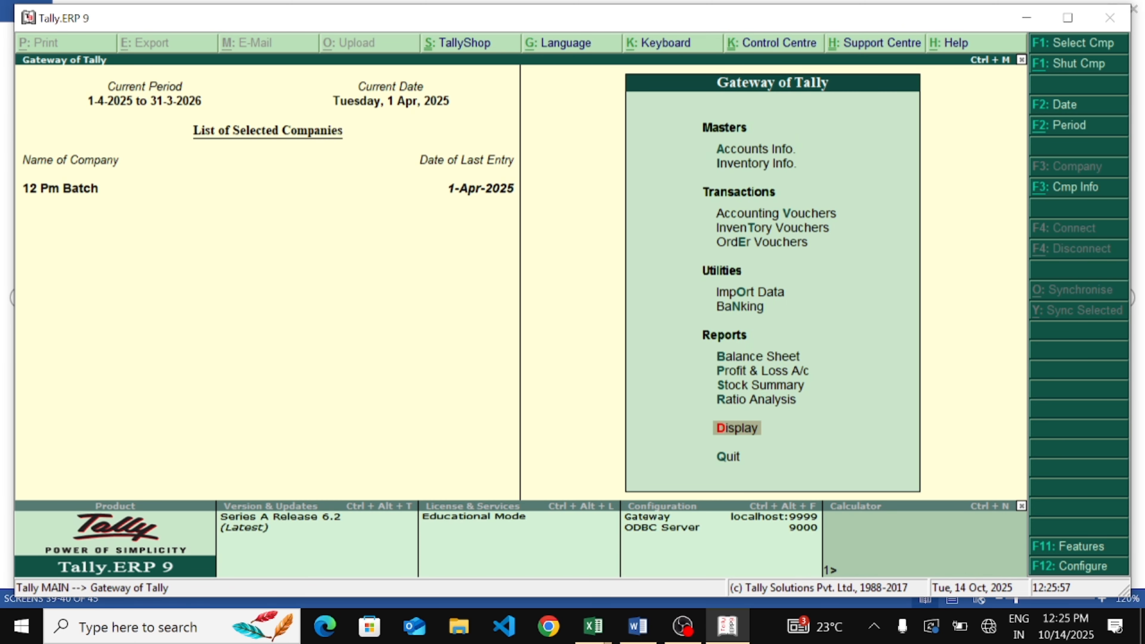
{"action": "key", "text": "Return"}
{"action": "key", "text": "Down"}
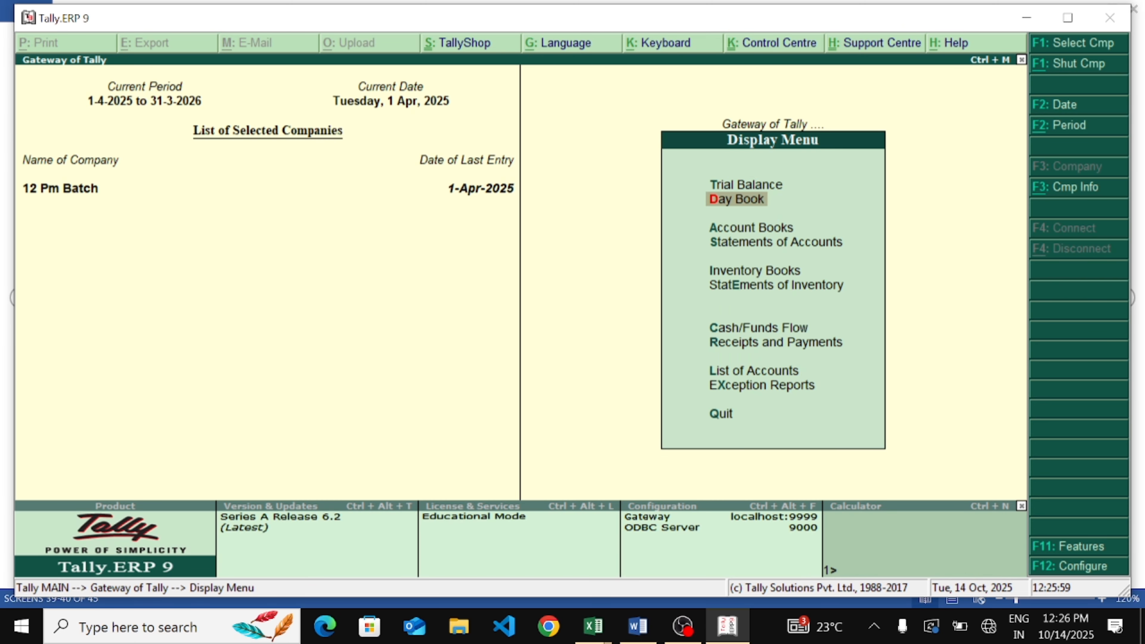
{"action": "key", "text": "Return"}
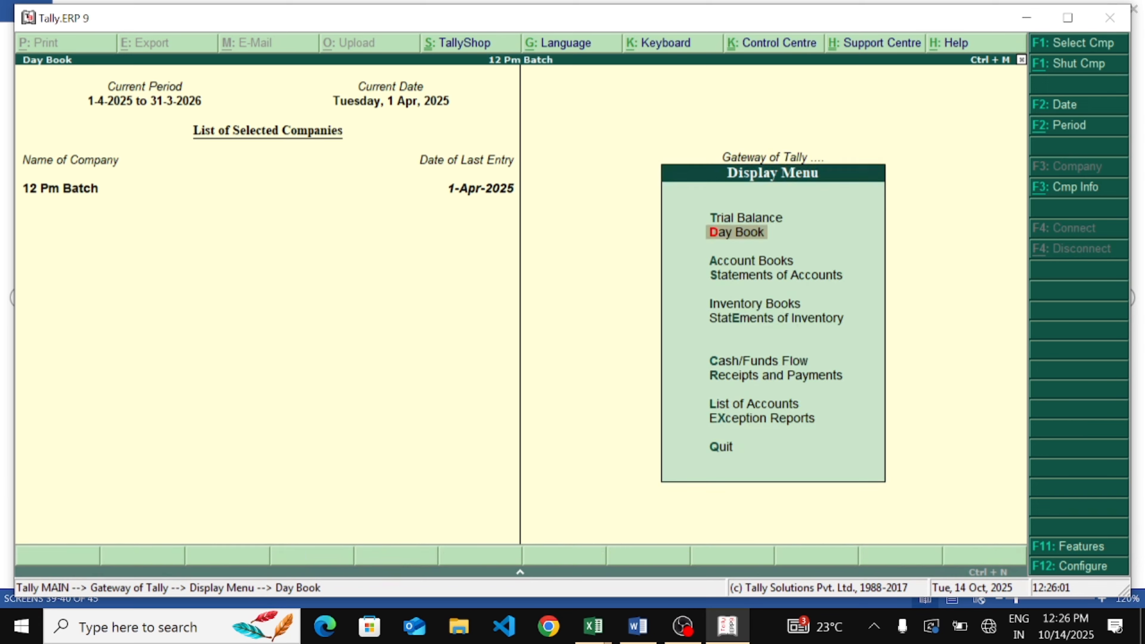
{"action": "key", "text": "Escape"}
{"action": "key", "text": "Escape"}
{"action": "key", "text": "Escape"}
{"action": "key", "text": "Escape"}
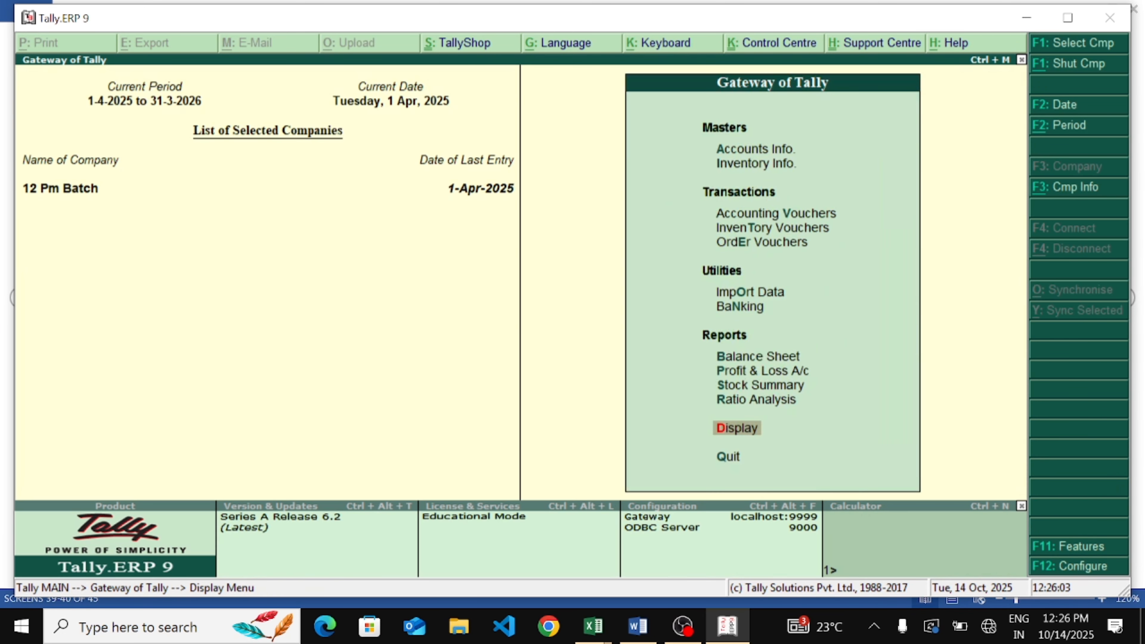
{"action": "key", "text": "d"}
{"action": "key", "text": "Up"}
{"action": "key", "text": "Return"}
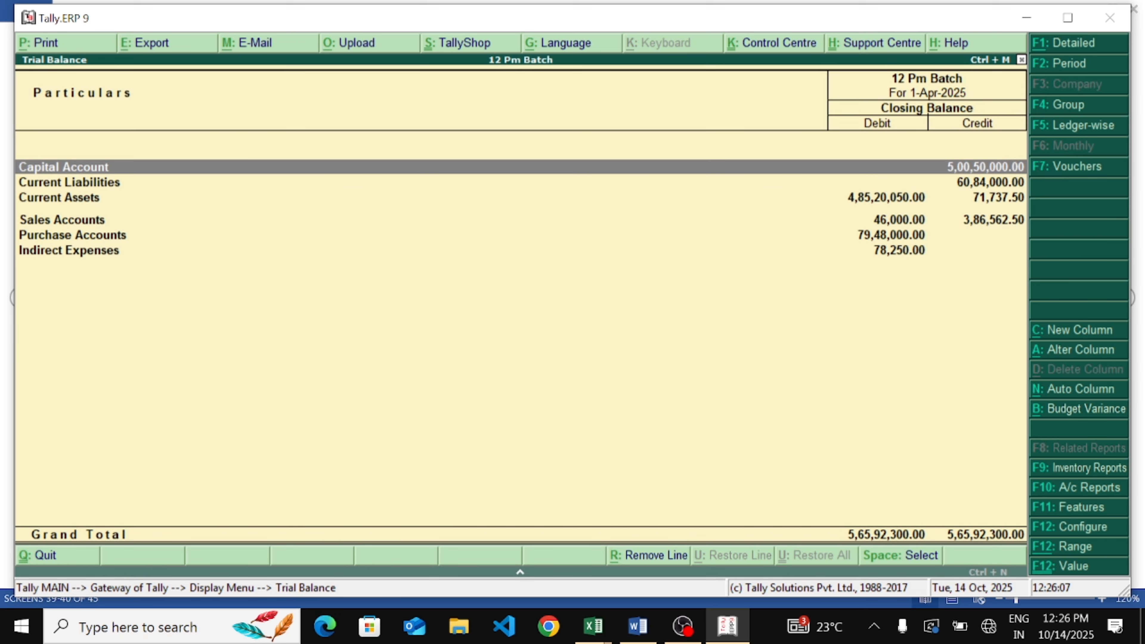
Show the Trial Balance's budget variance against the Weeding budget and drill into Indirect Expenses
{"action": "key", "text": "alt+b"}
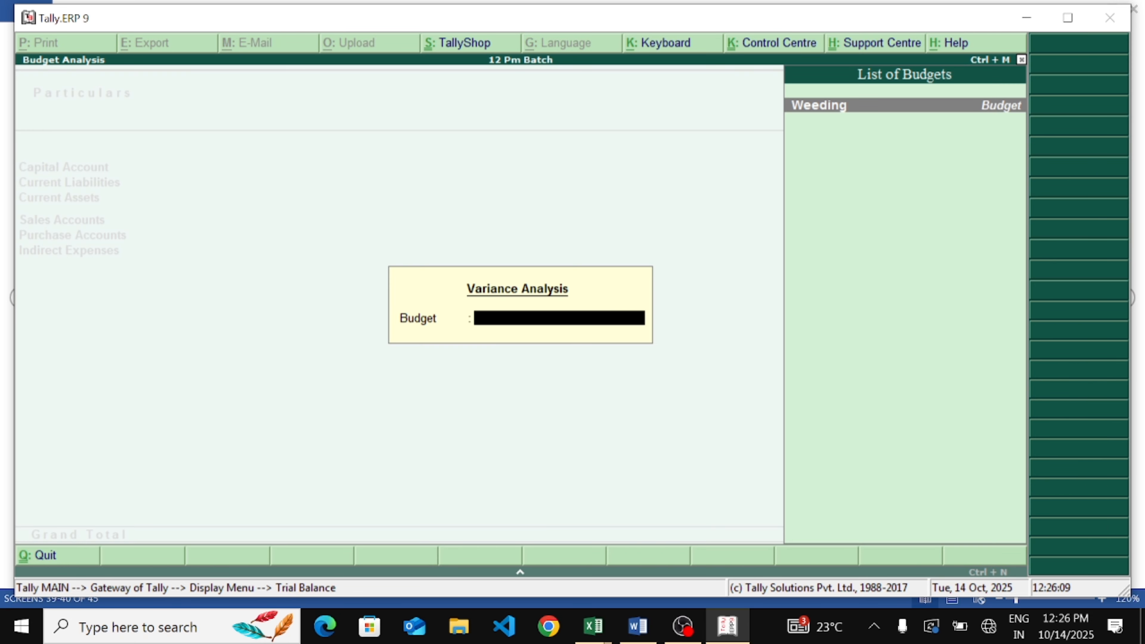
{"action": "key", "text": "Return"}
{"action": "key", "text": "Down"}
{"action": "key", "text": "Down"}
{"action": "key", "text": "Down"}
{"action": "key", "text": "Down"}
{"action": "key", "text": "Down"}
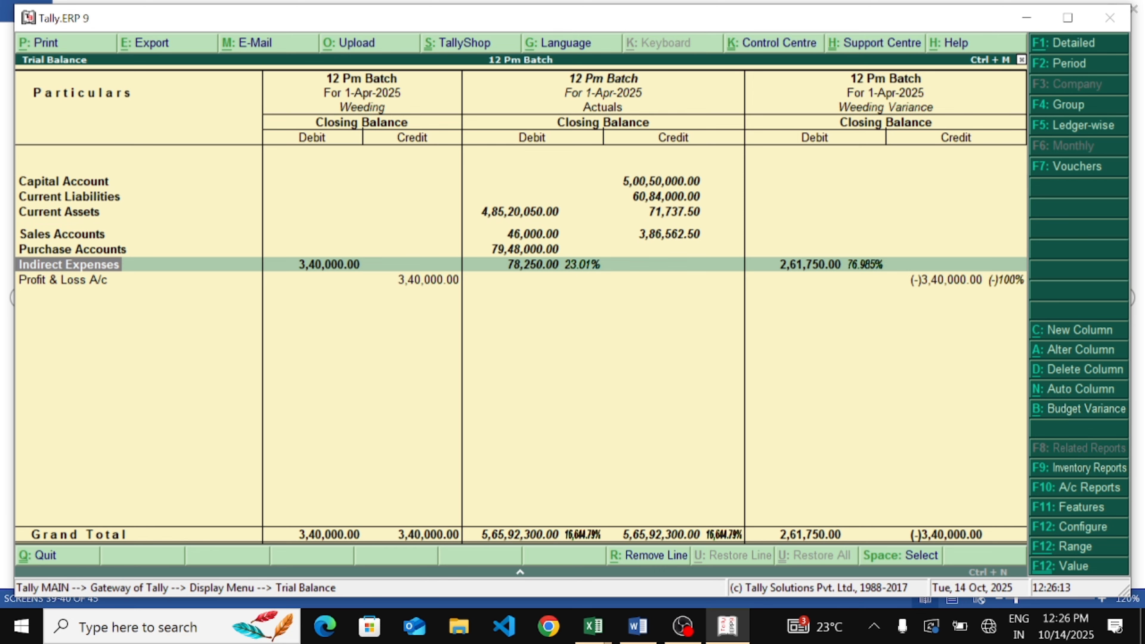
{"action": "key", "text": "Return"}
{"action": "key", "text": "Down"}
{"action": "key", "text": "Down"}
{"action": "key", "text": "Down"}
{"action": "key", "text": "Down"}
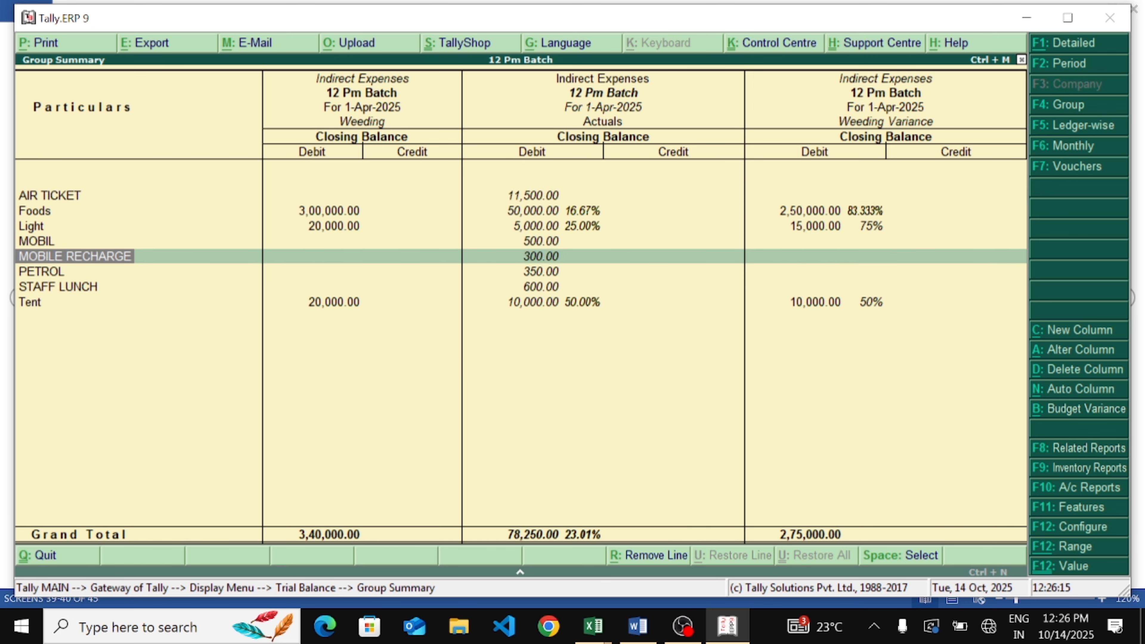
Compare the Light ledger's Weeding budget with its actuals and variance
{"action": "key", "text": "Up"}
{"action": "key", "text": "Up"}
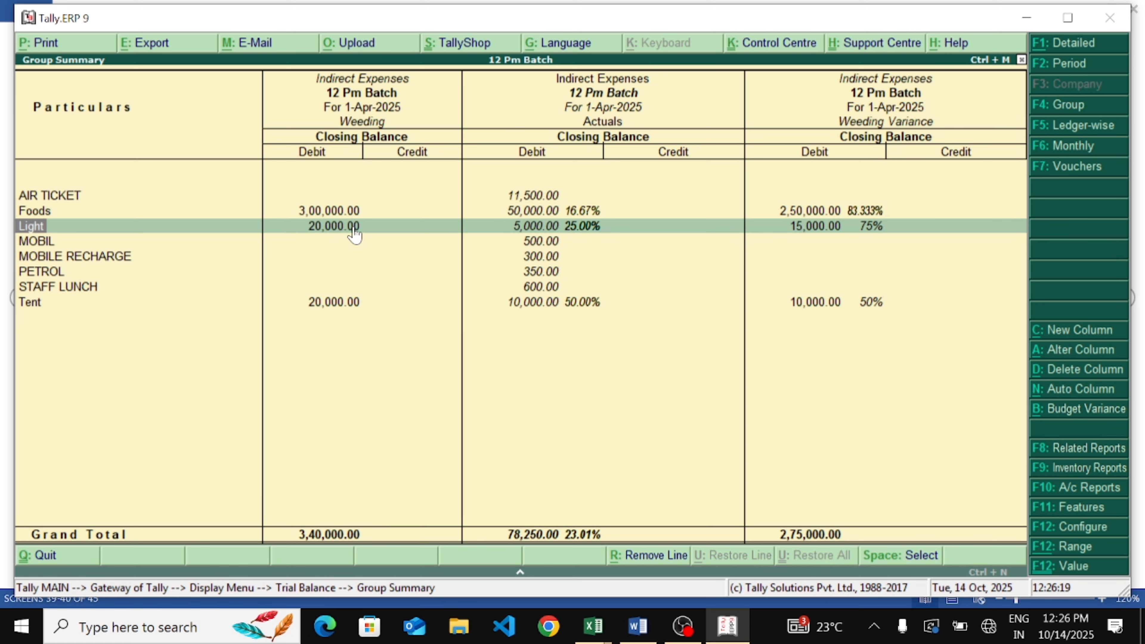
{"action": "mouse_move", "coordinate": [341, 206]}
{"action": "left_mouse_down"}
{"action": "mouse_move", "coordinate": [292, 222]}
{"action": "mouse_move", "coordinate": [336, 220]}
{"action": "left_mouse_up"}
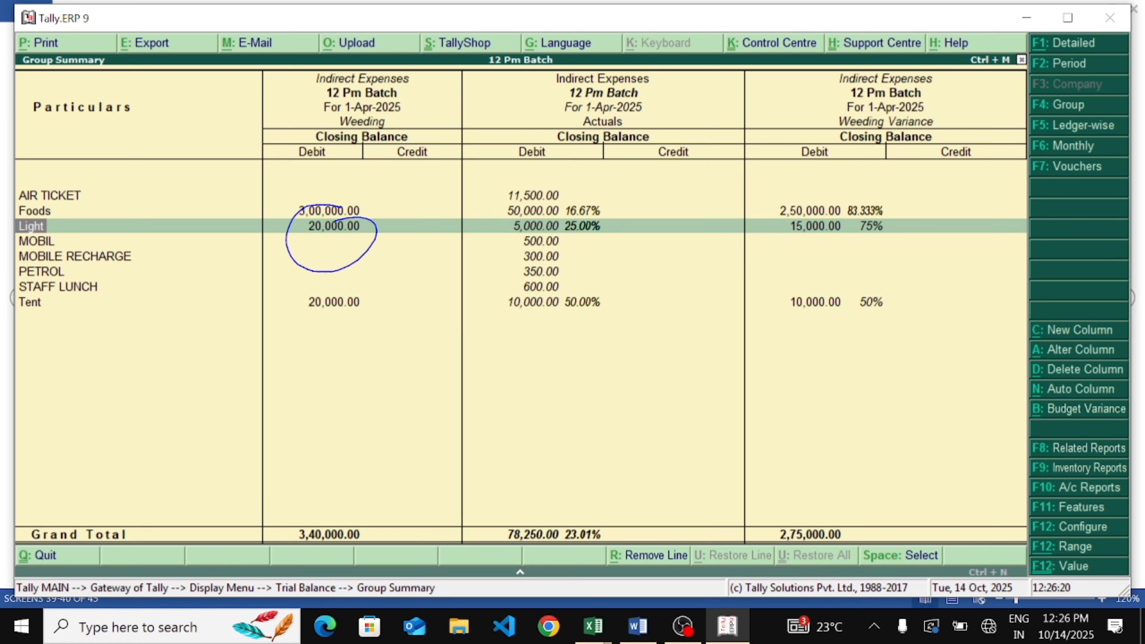
{"action": "mouse_move", "coordinate": [514, 220]}
{"action": "left_mouse_down"}
{"action": "mouse_move", "coordinate": [544, 208]}
{"action": "mouse_move", "coordinate": [508, 263]}
{"action": "mouse_move", "coordinate": [552, 200]}
{"action": "left_mouse_up"}
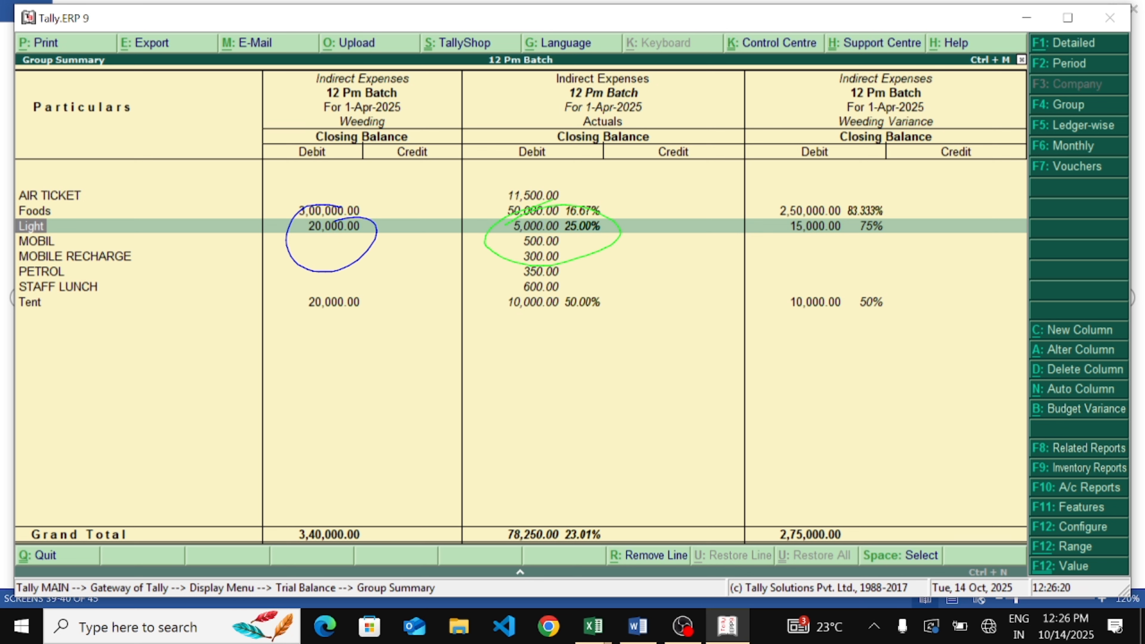
{"action": "left_click_drag", "start_coordinate": [847, 208], "coordinate": [707, 297]}
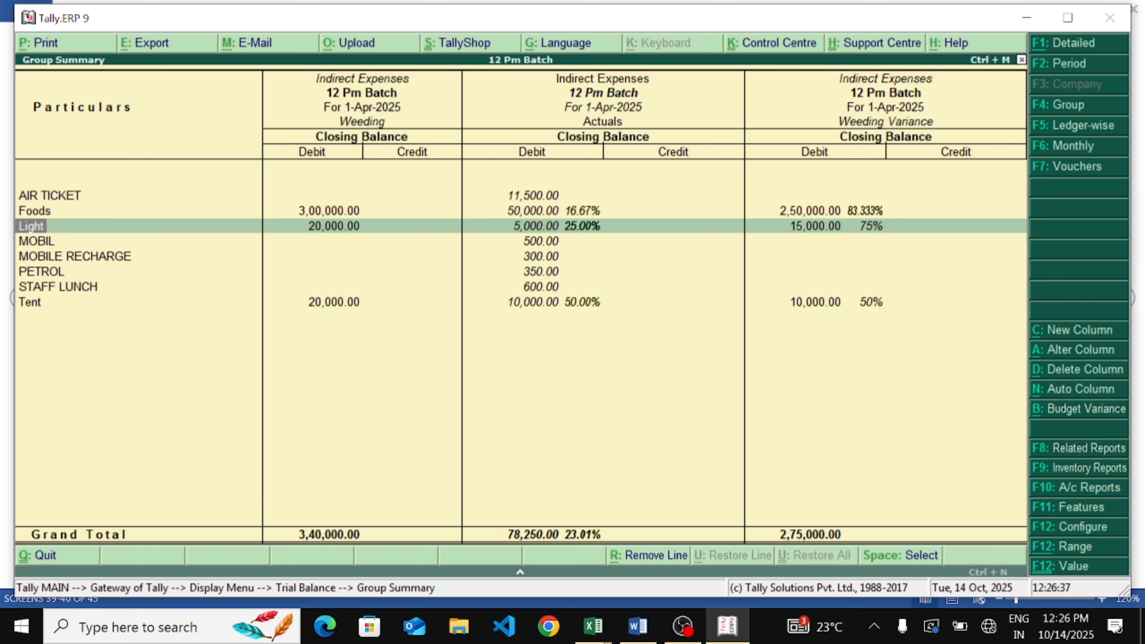
{"action": "left_click", "coordinate": [636, 625]}
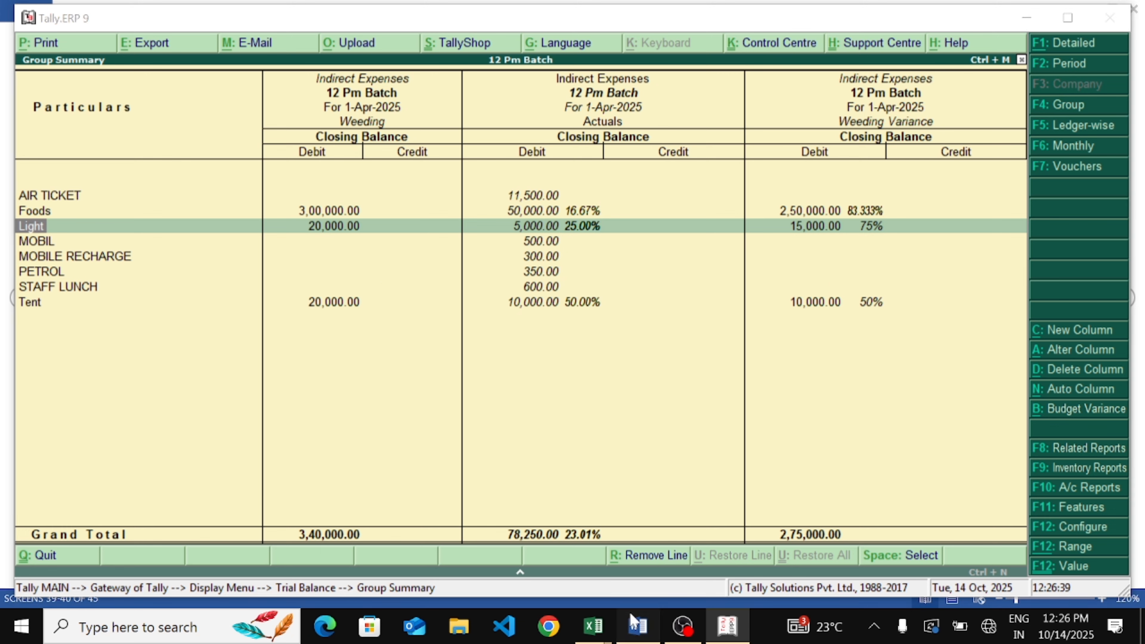